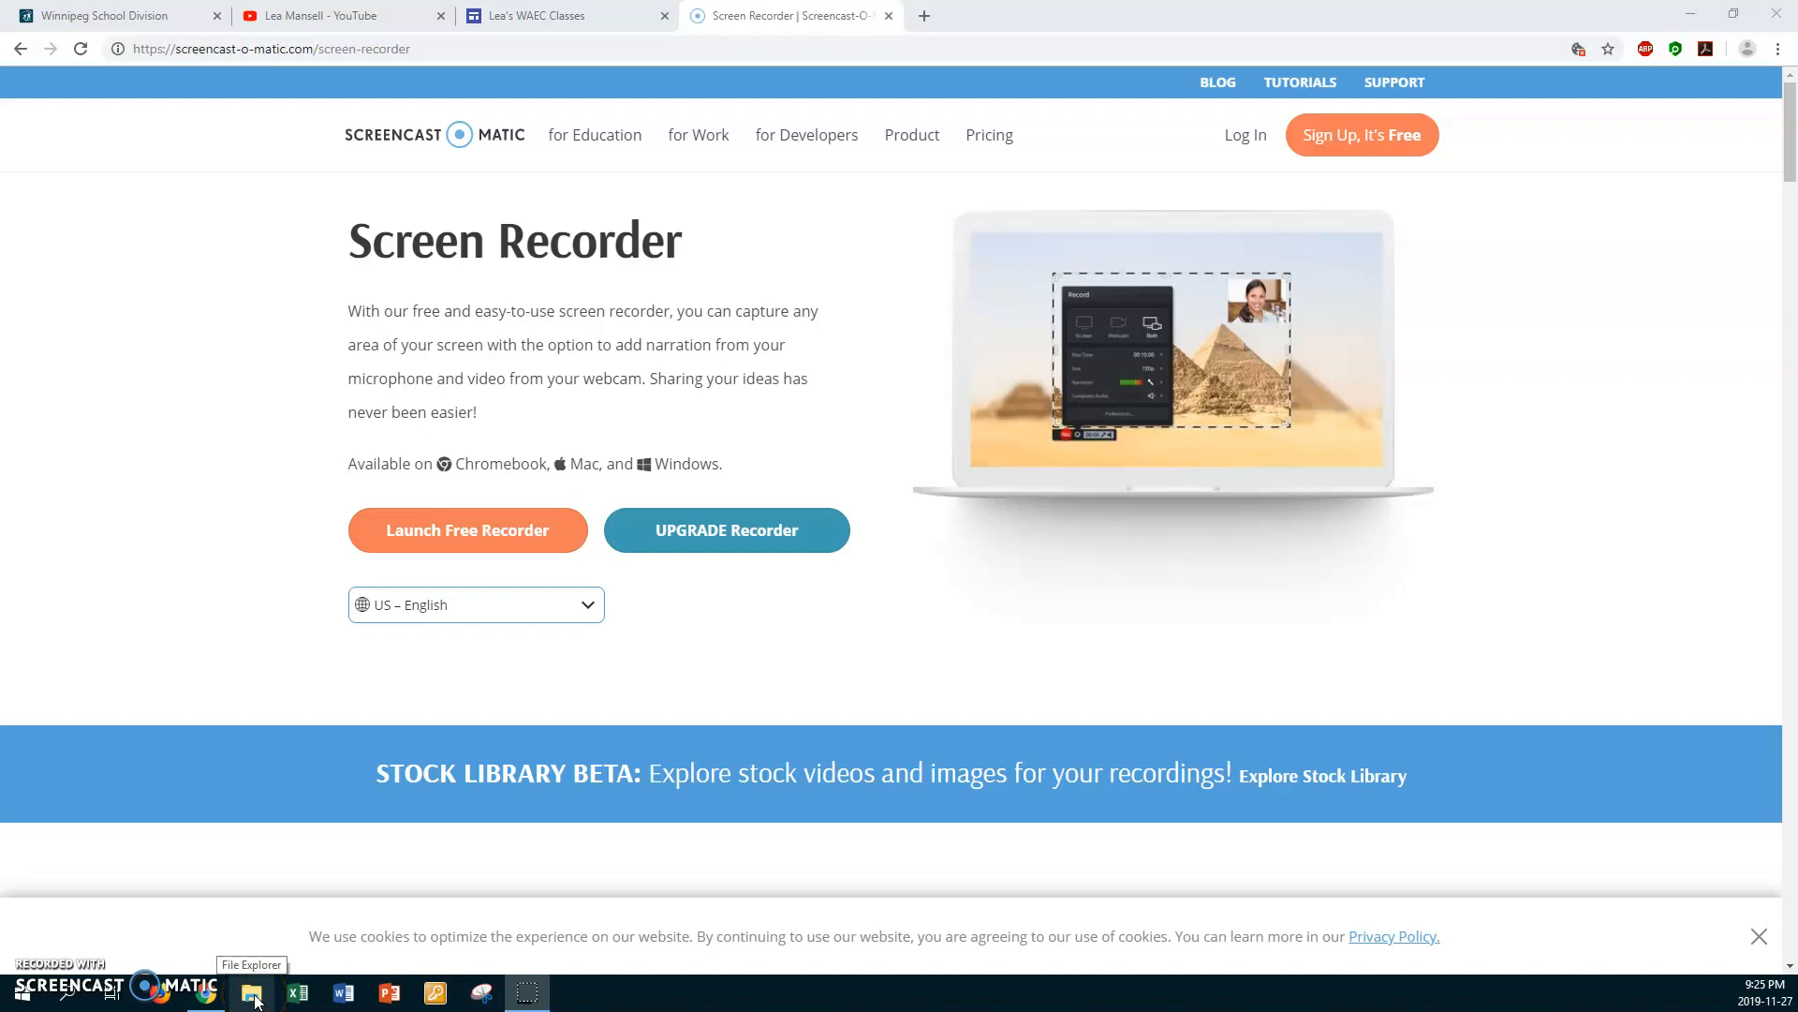
# Step: Open a maximized File Explorer window and go to the teacher's U DRIVE folder on the (D:) data drive
pyautogui.click(251, 995)
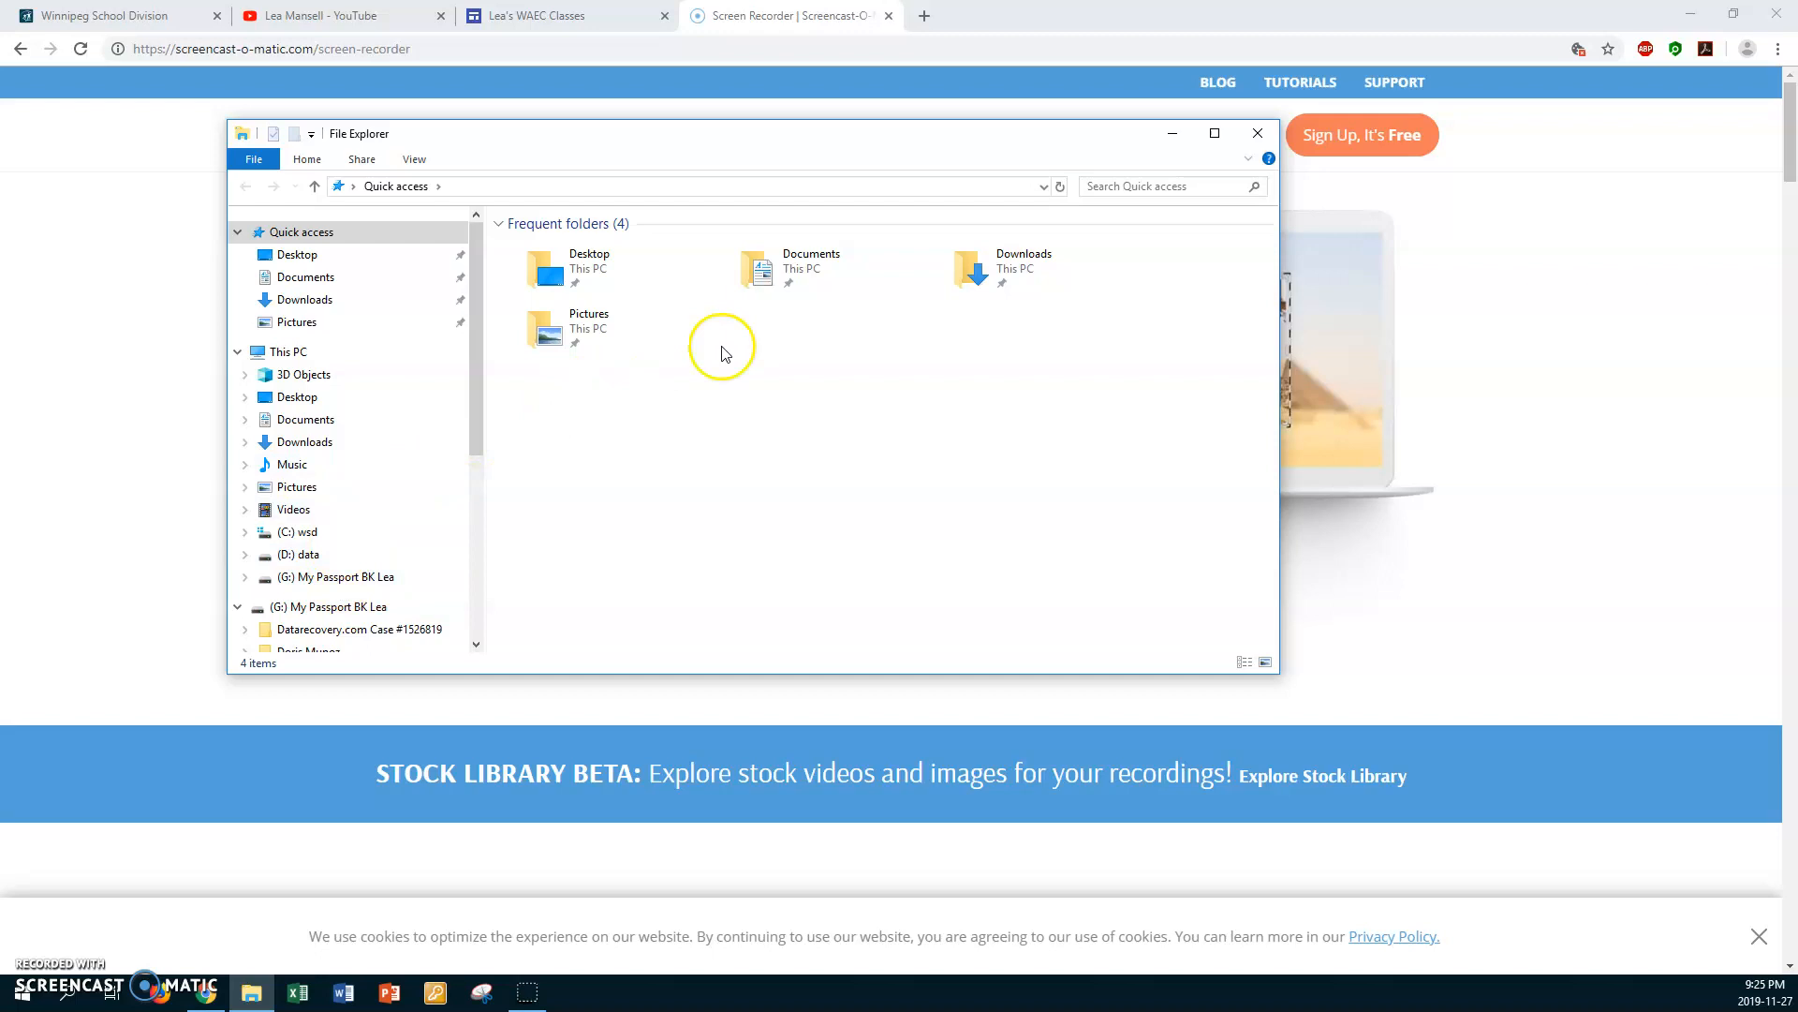
pyautogui.click(1215, 137)
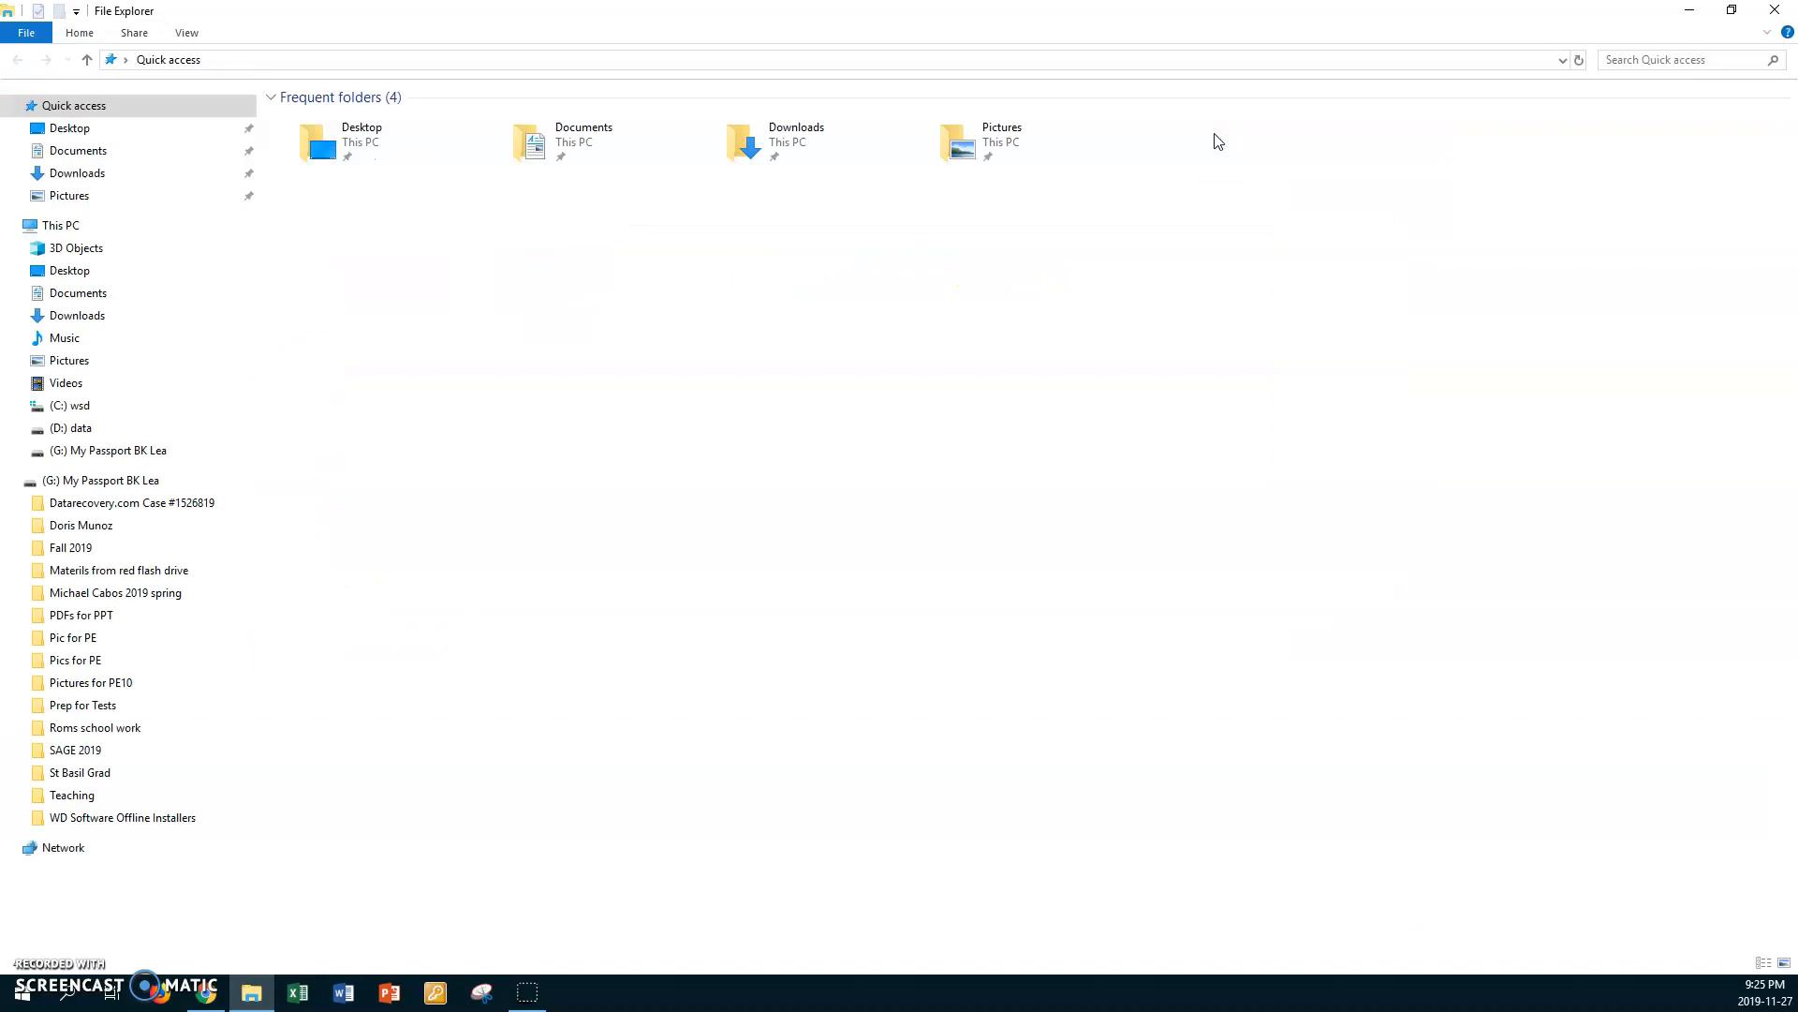
pyautogui.click(1732, 13)
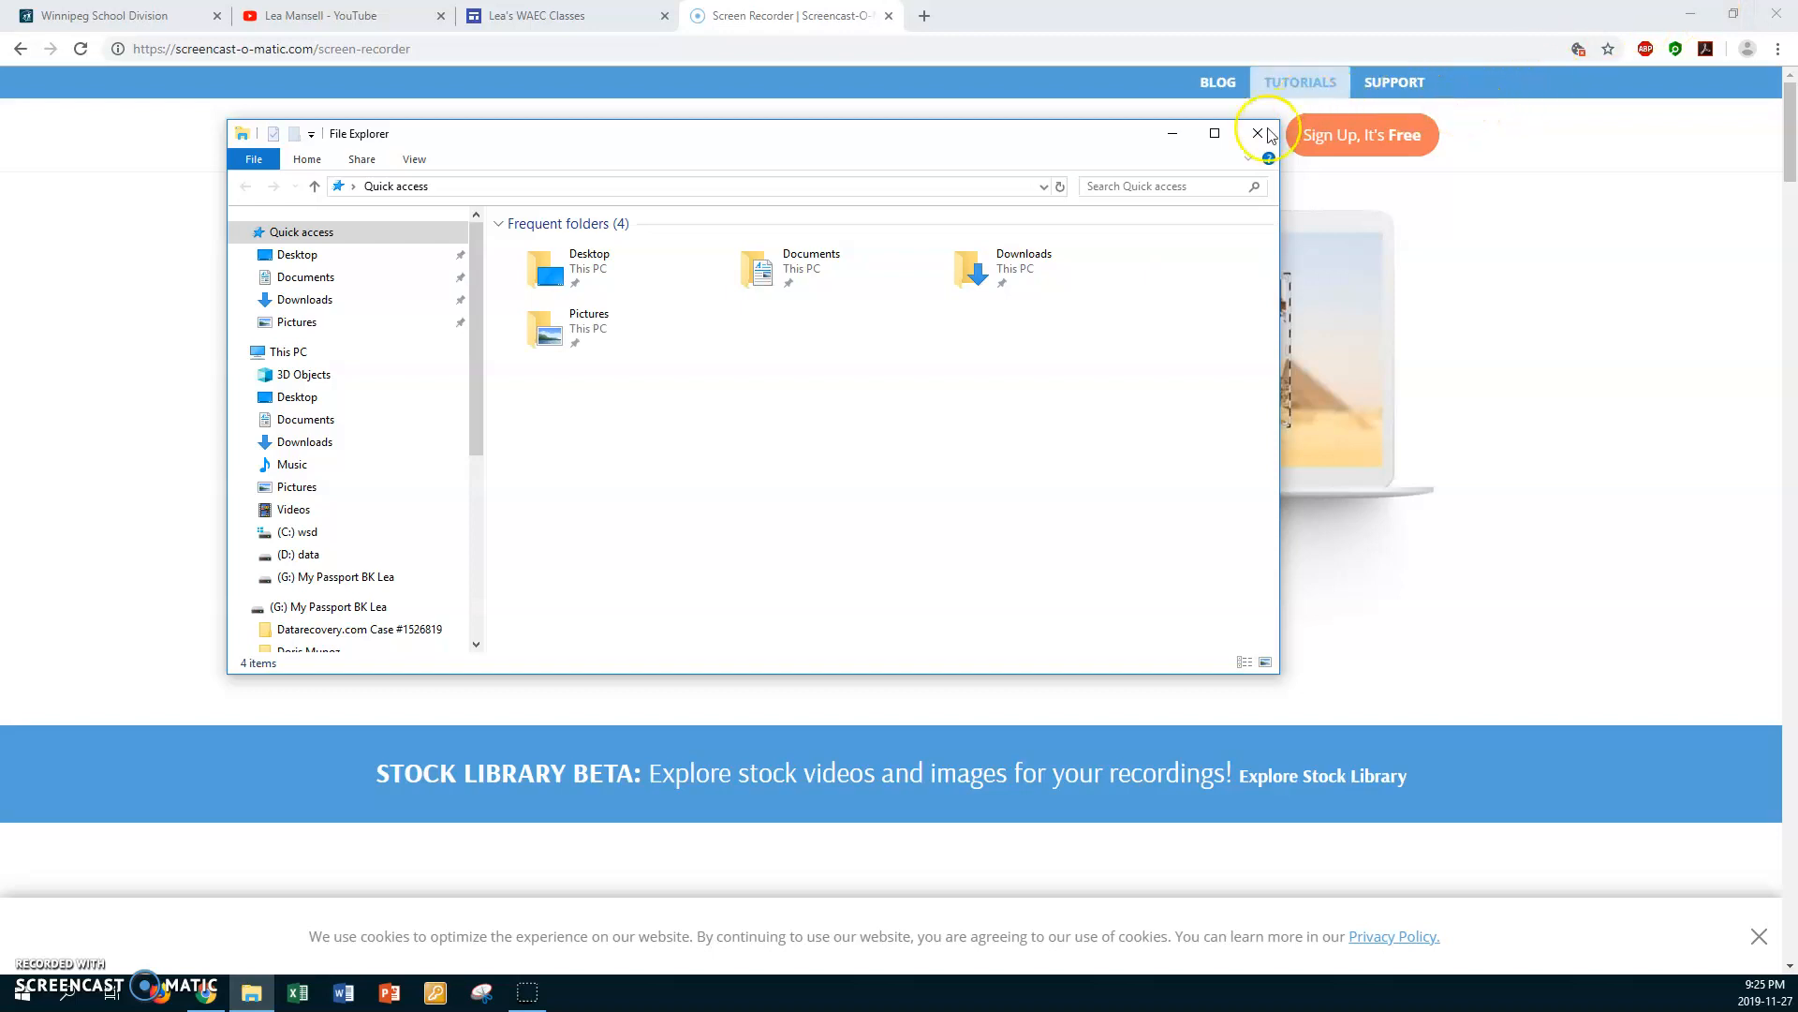
pyautogui.click(1218, 136)
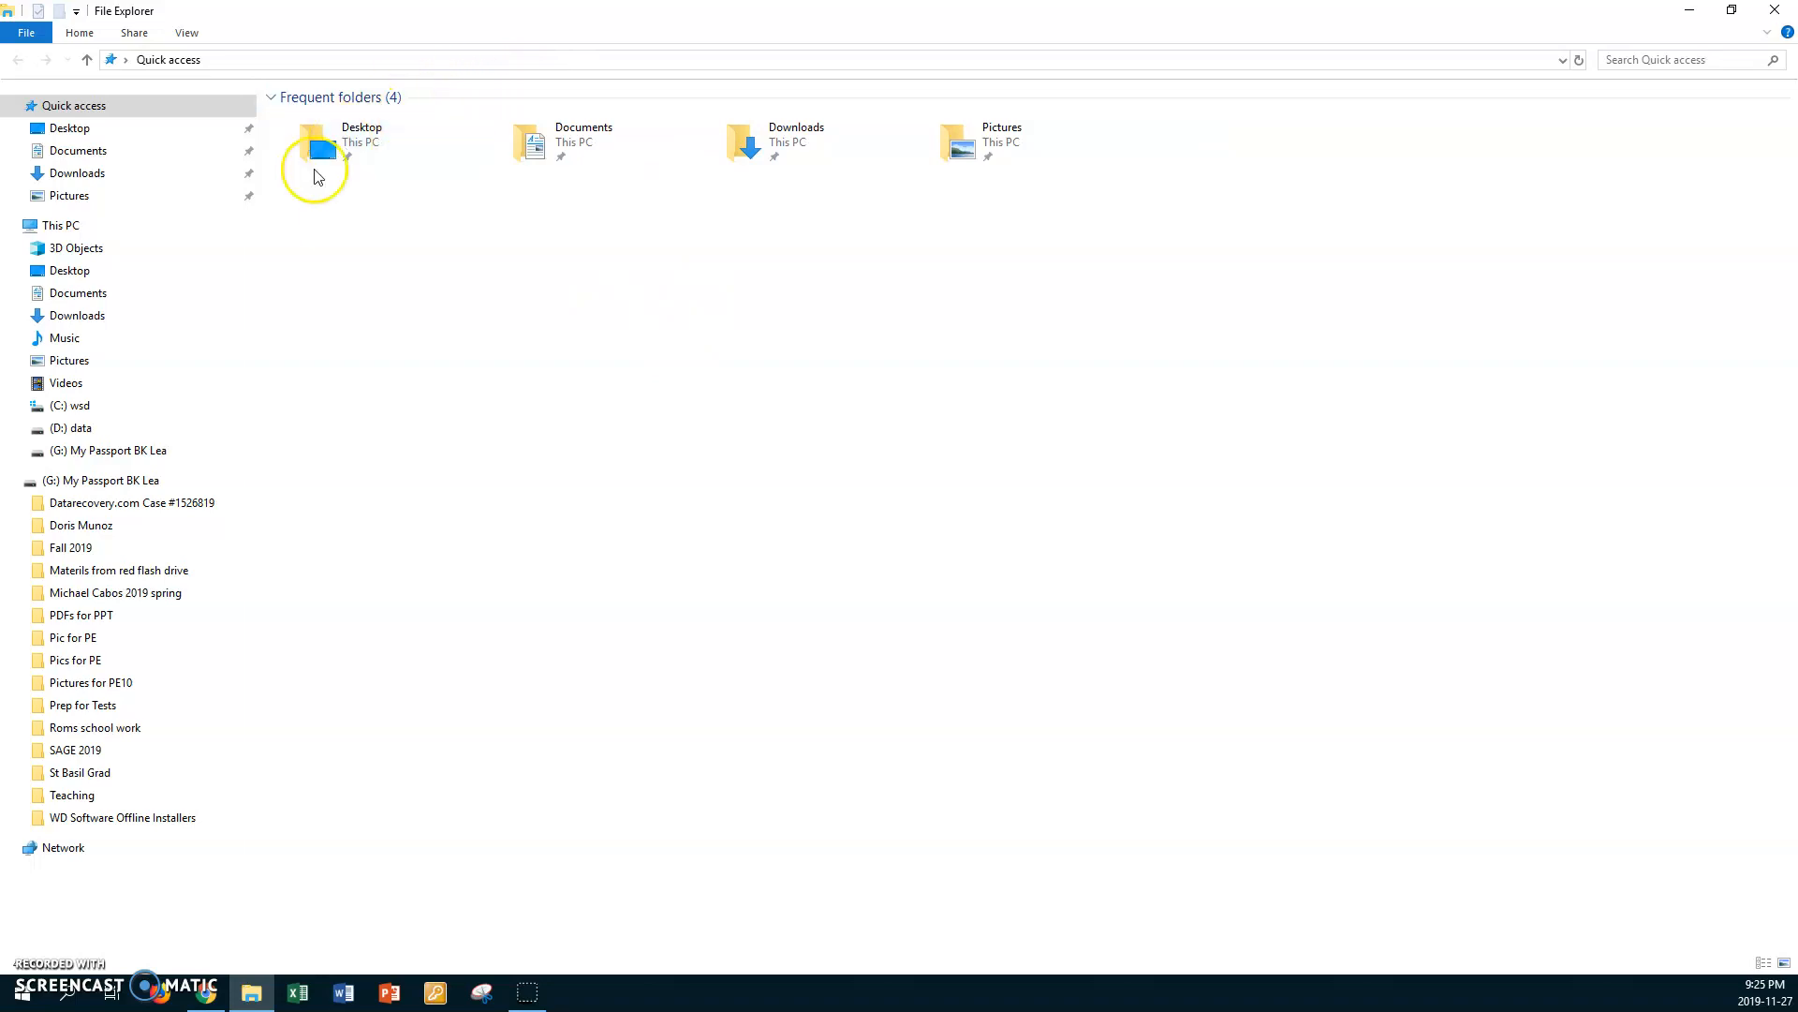
pyautogui.click(103, 428)
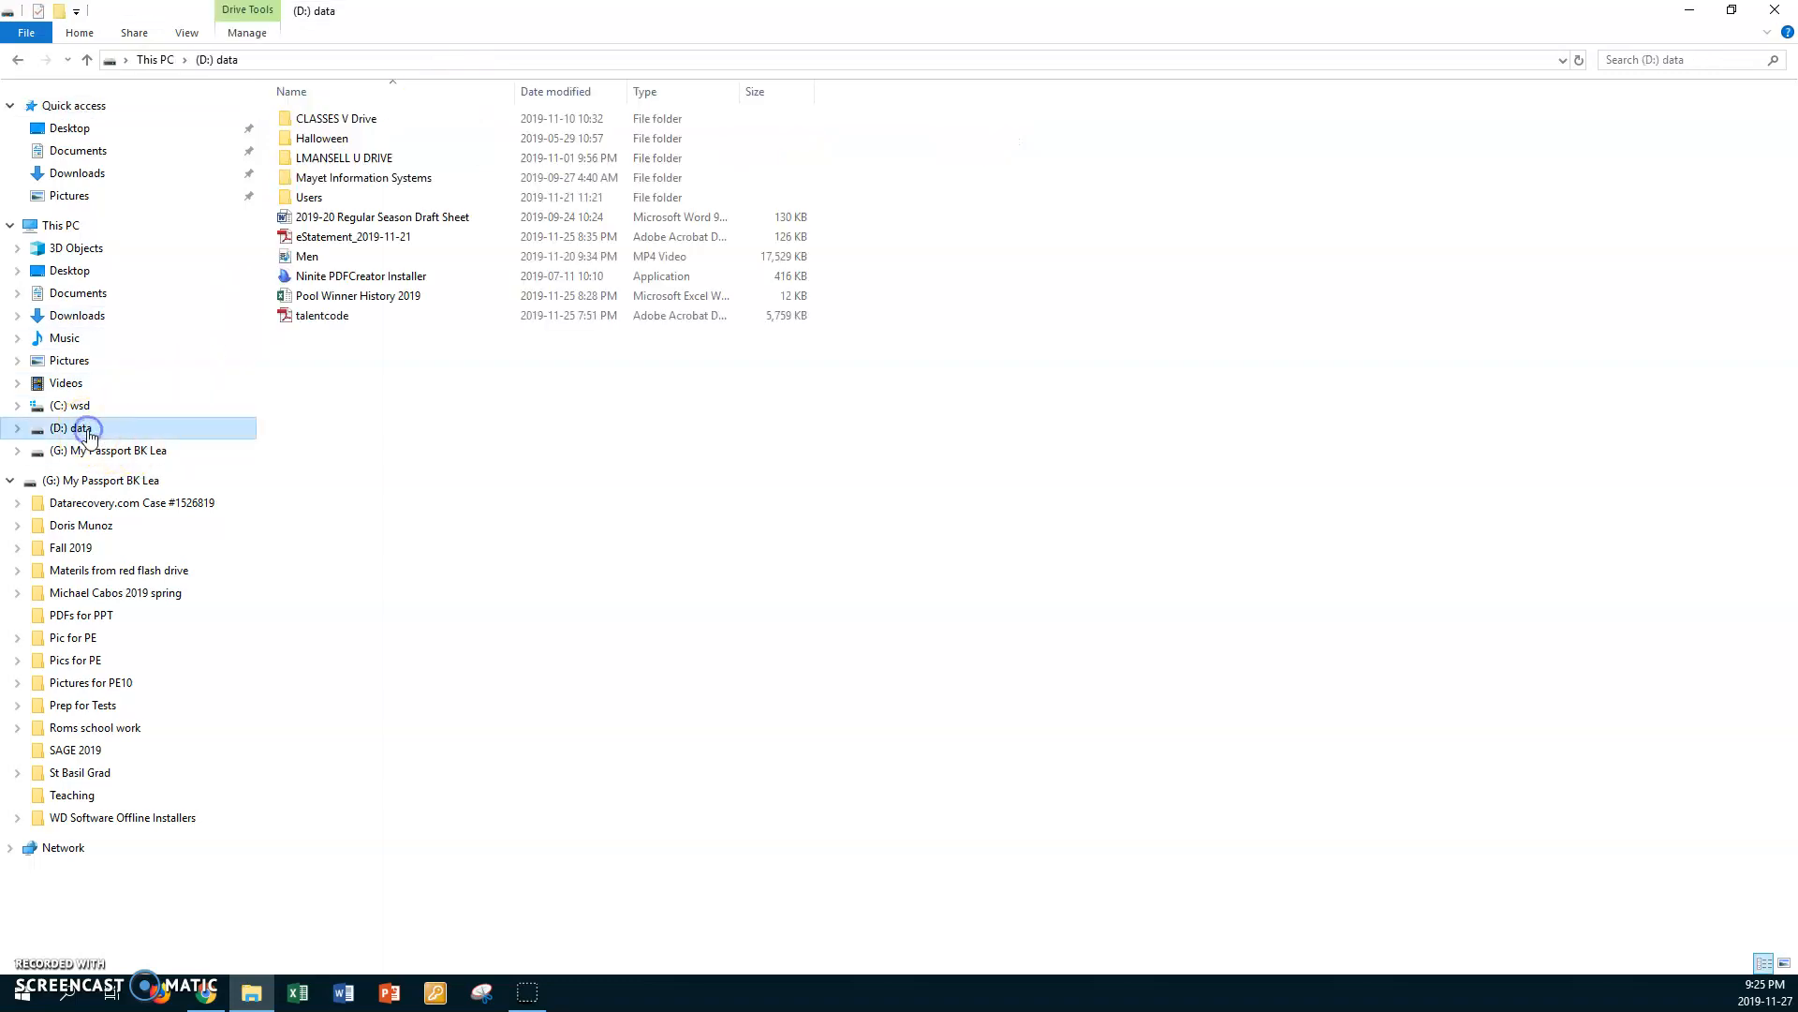
pyautogui.doubleClick(281, 159)
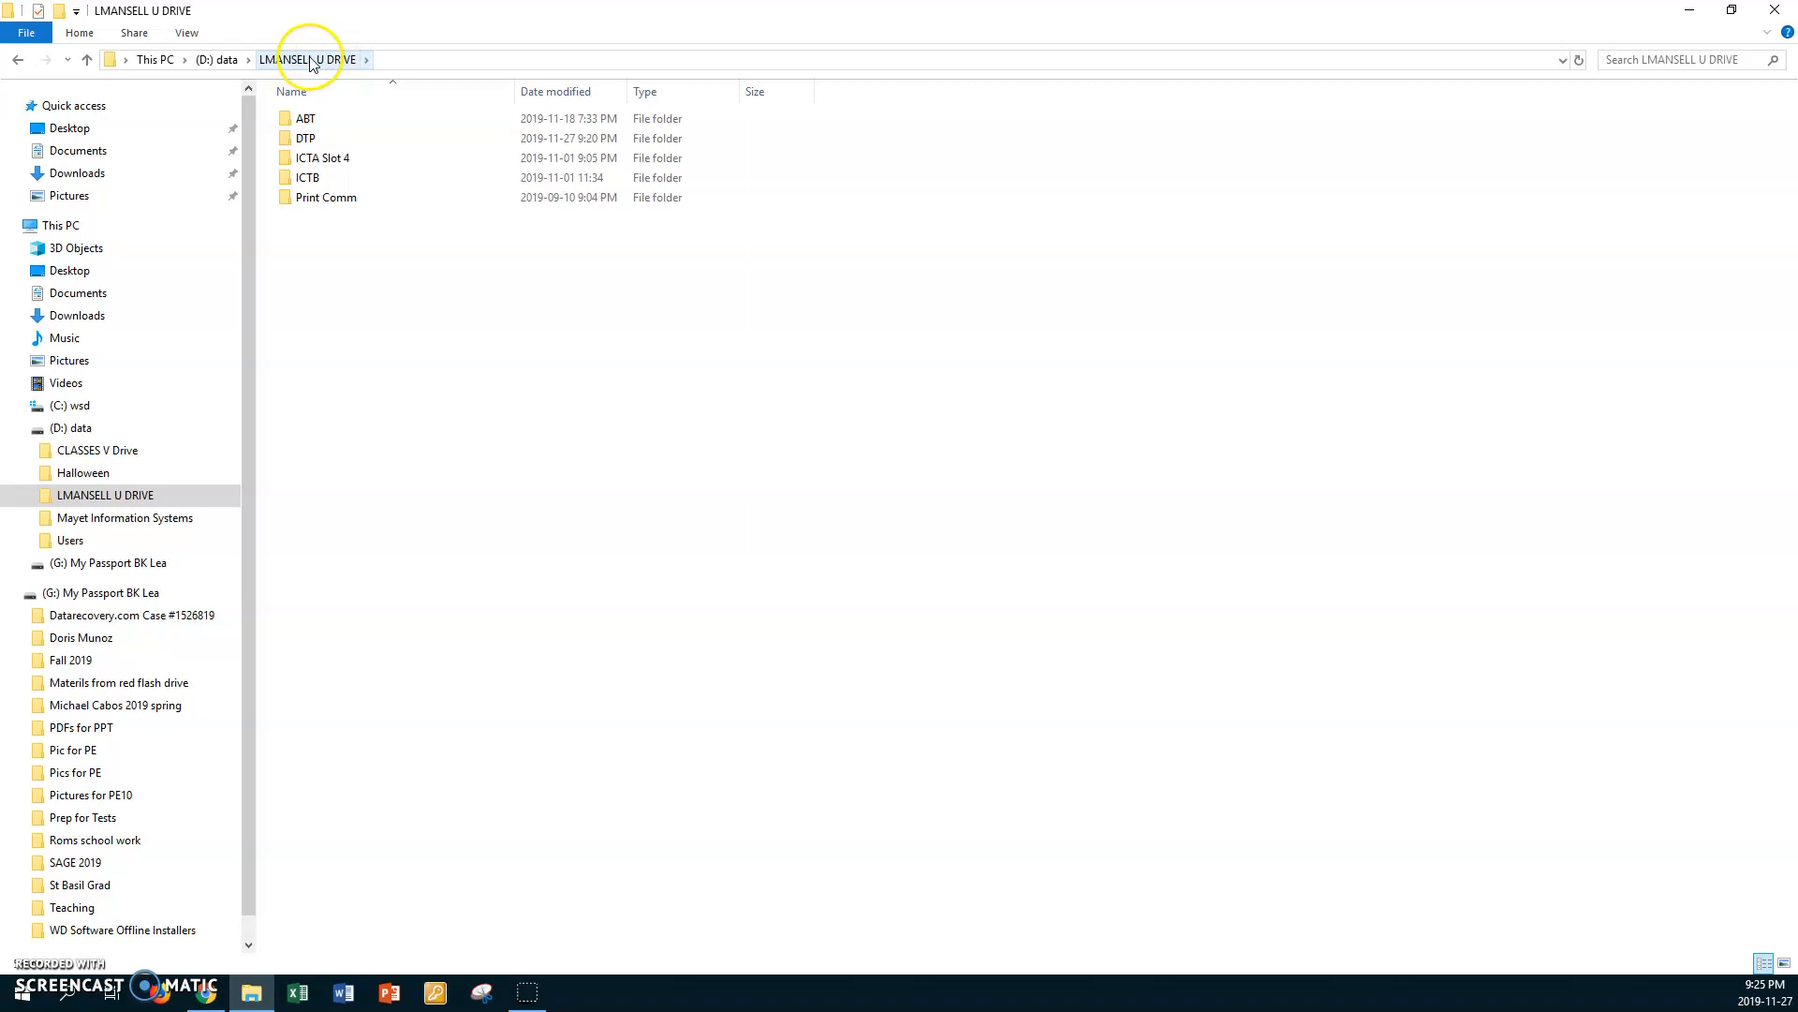
# Step: Create a new folder named File Management in the teacher's U DRIVE folder
pyautogui.rightClick(499, 276)
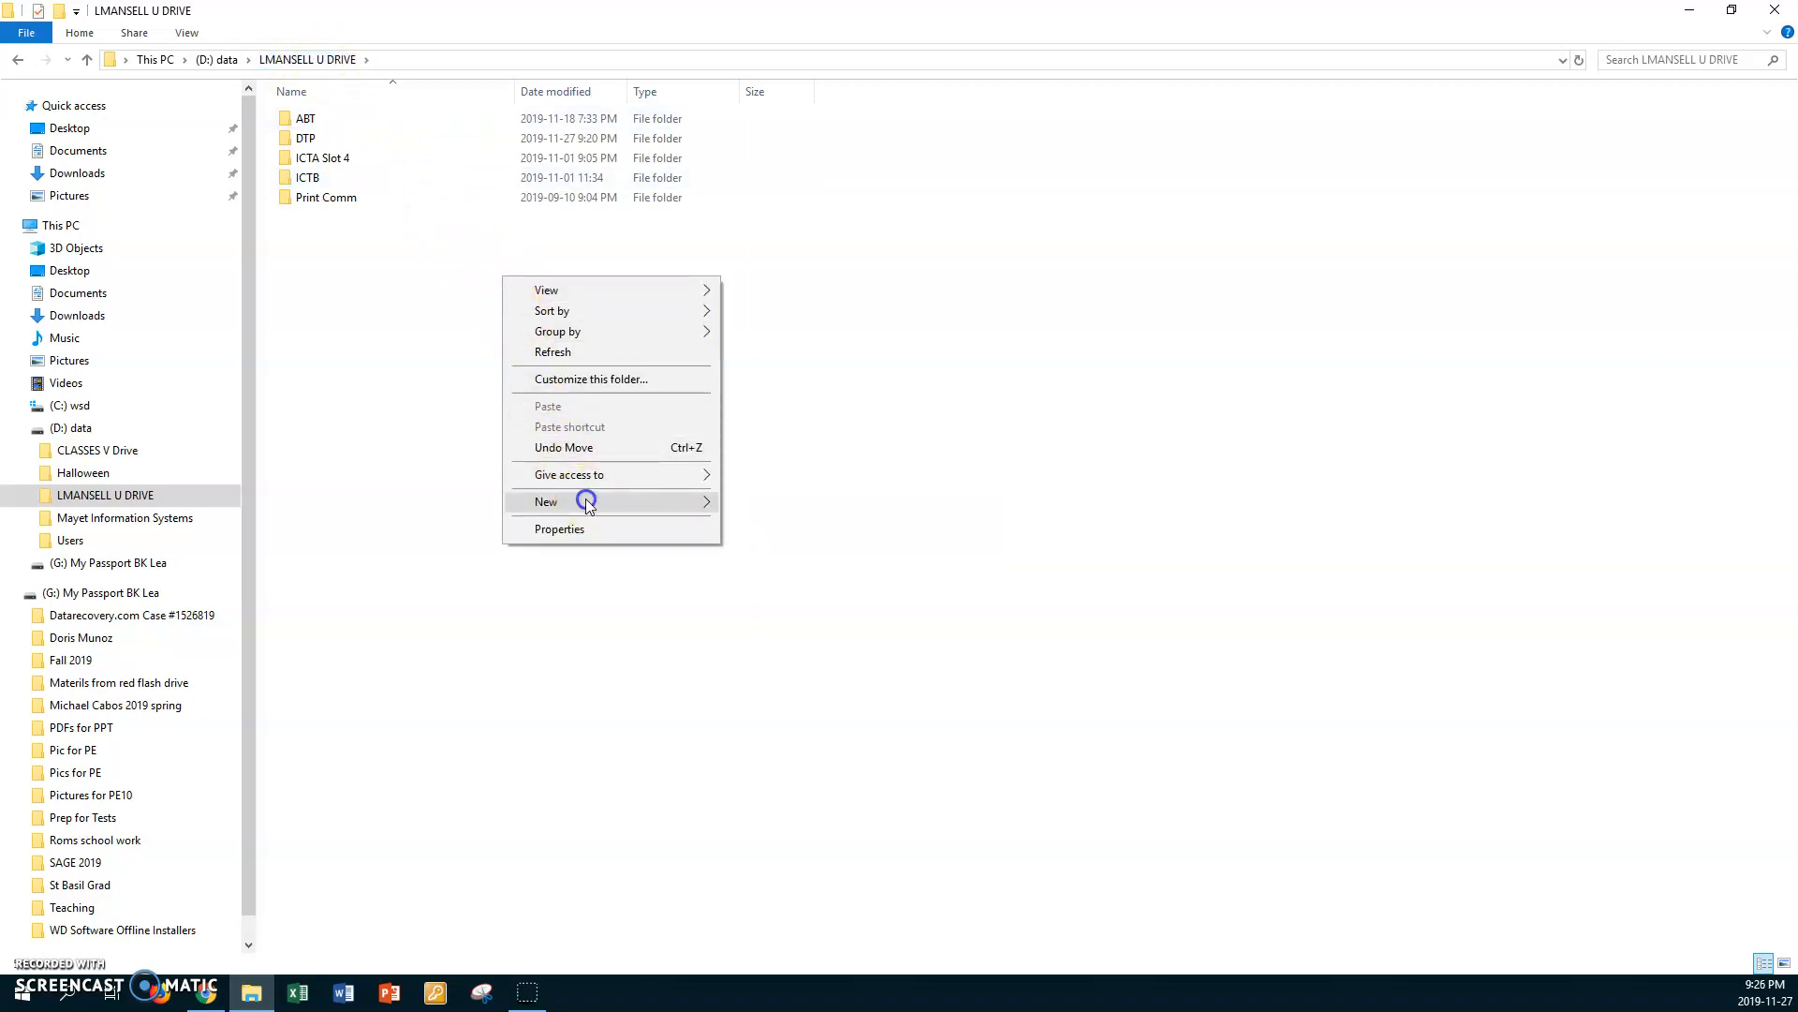
pyautogui.moveTo(590, 502)
pyautogui.click(749, 505)
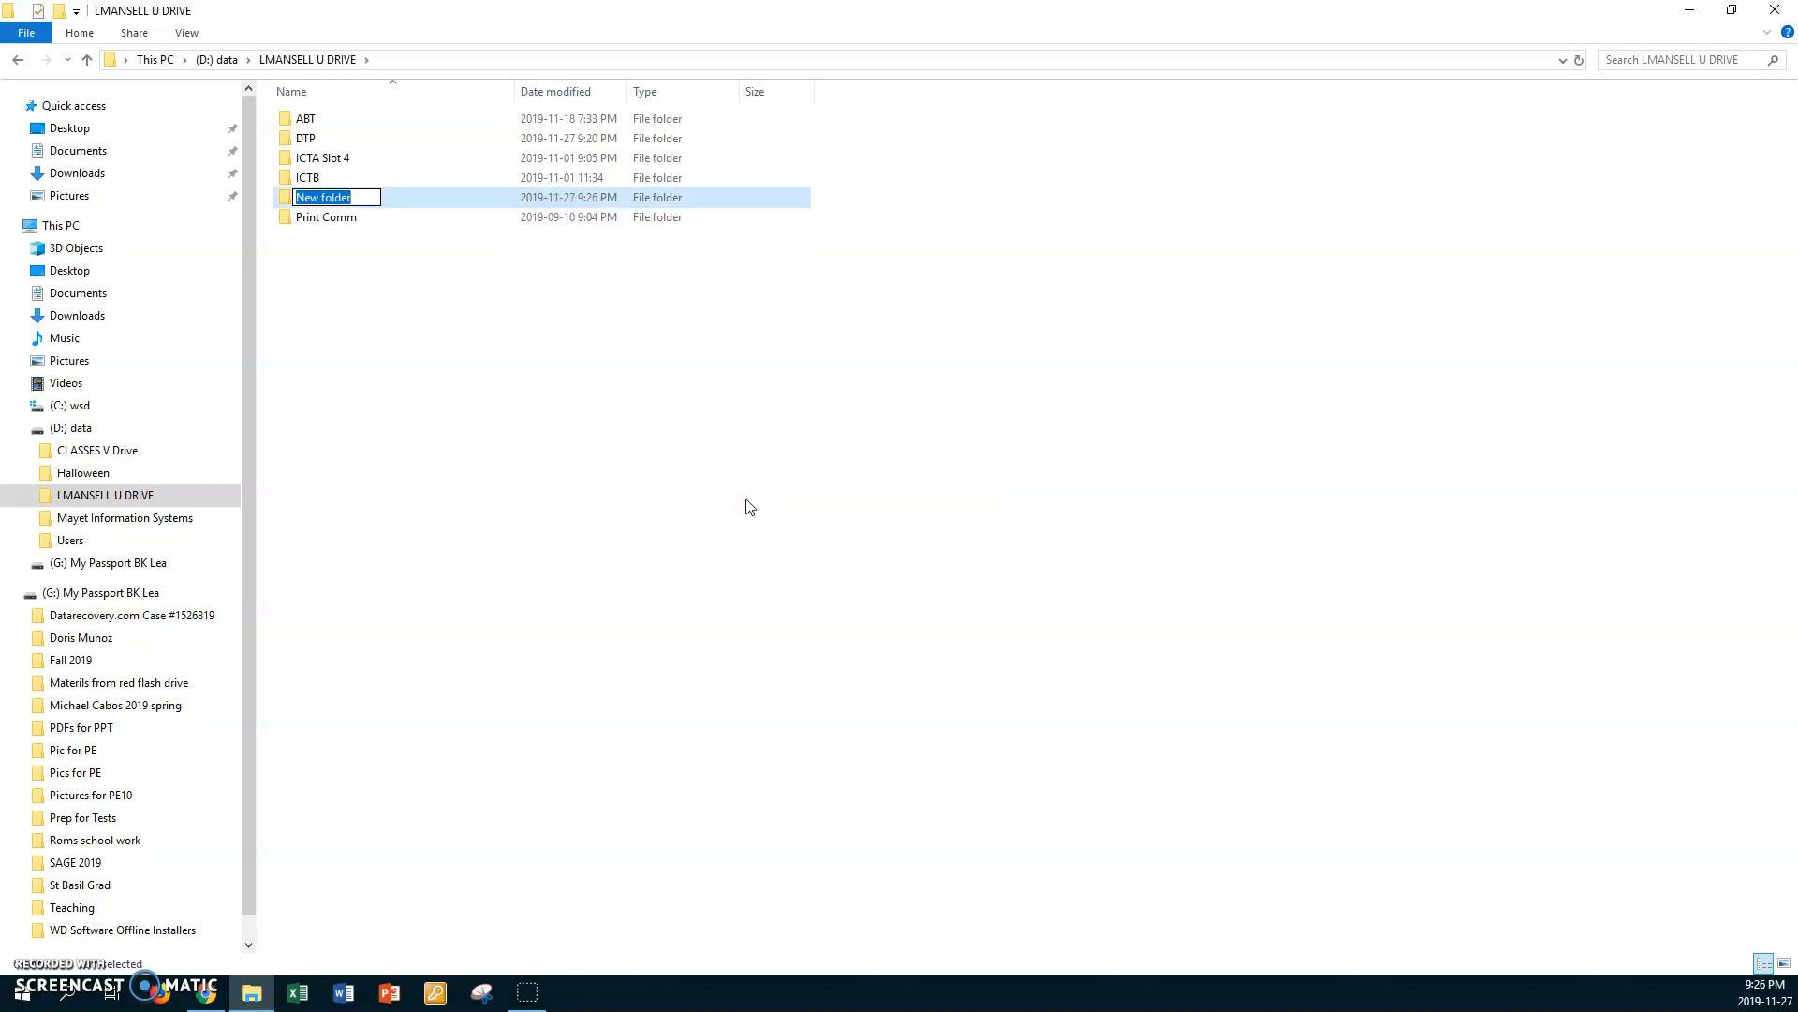
pyautogui.write('File Managment')
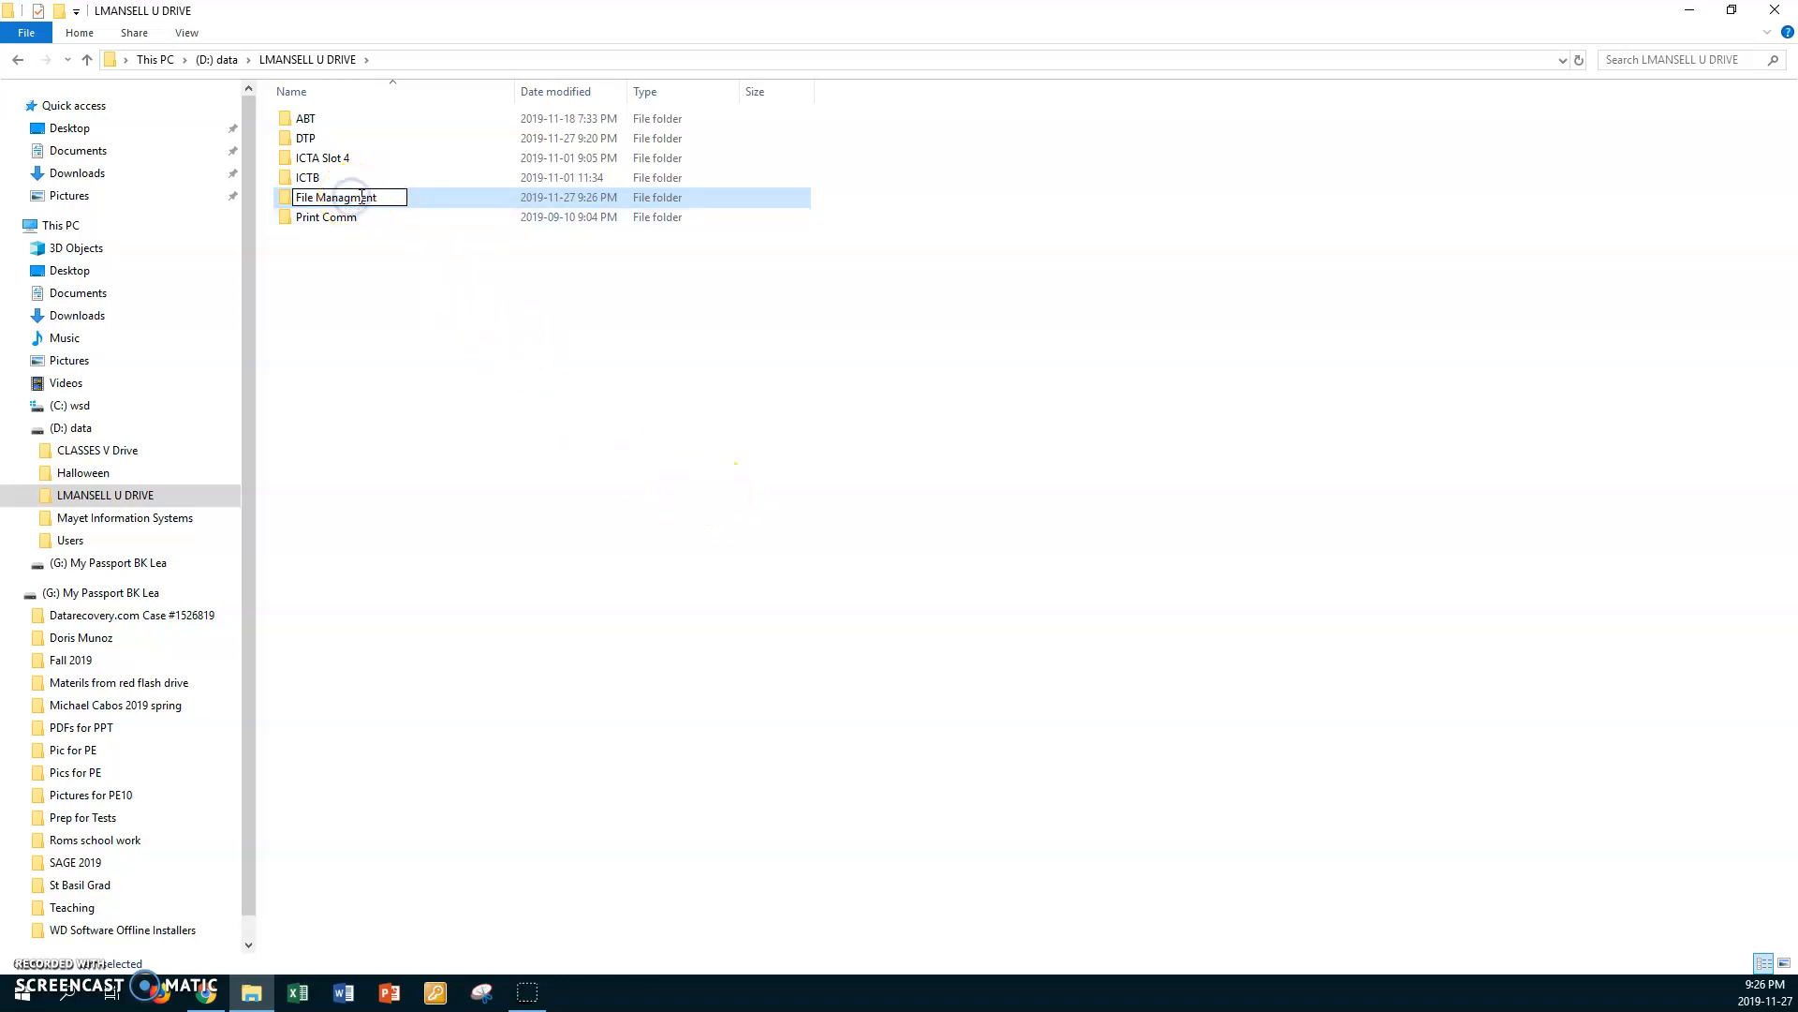
pyautogui.write('e')
pyautogui.click(518, 228)
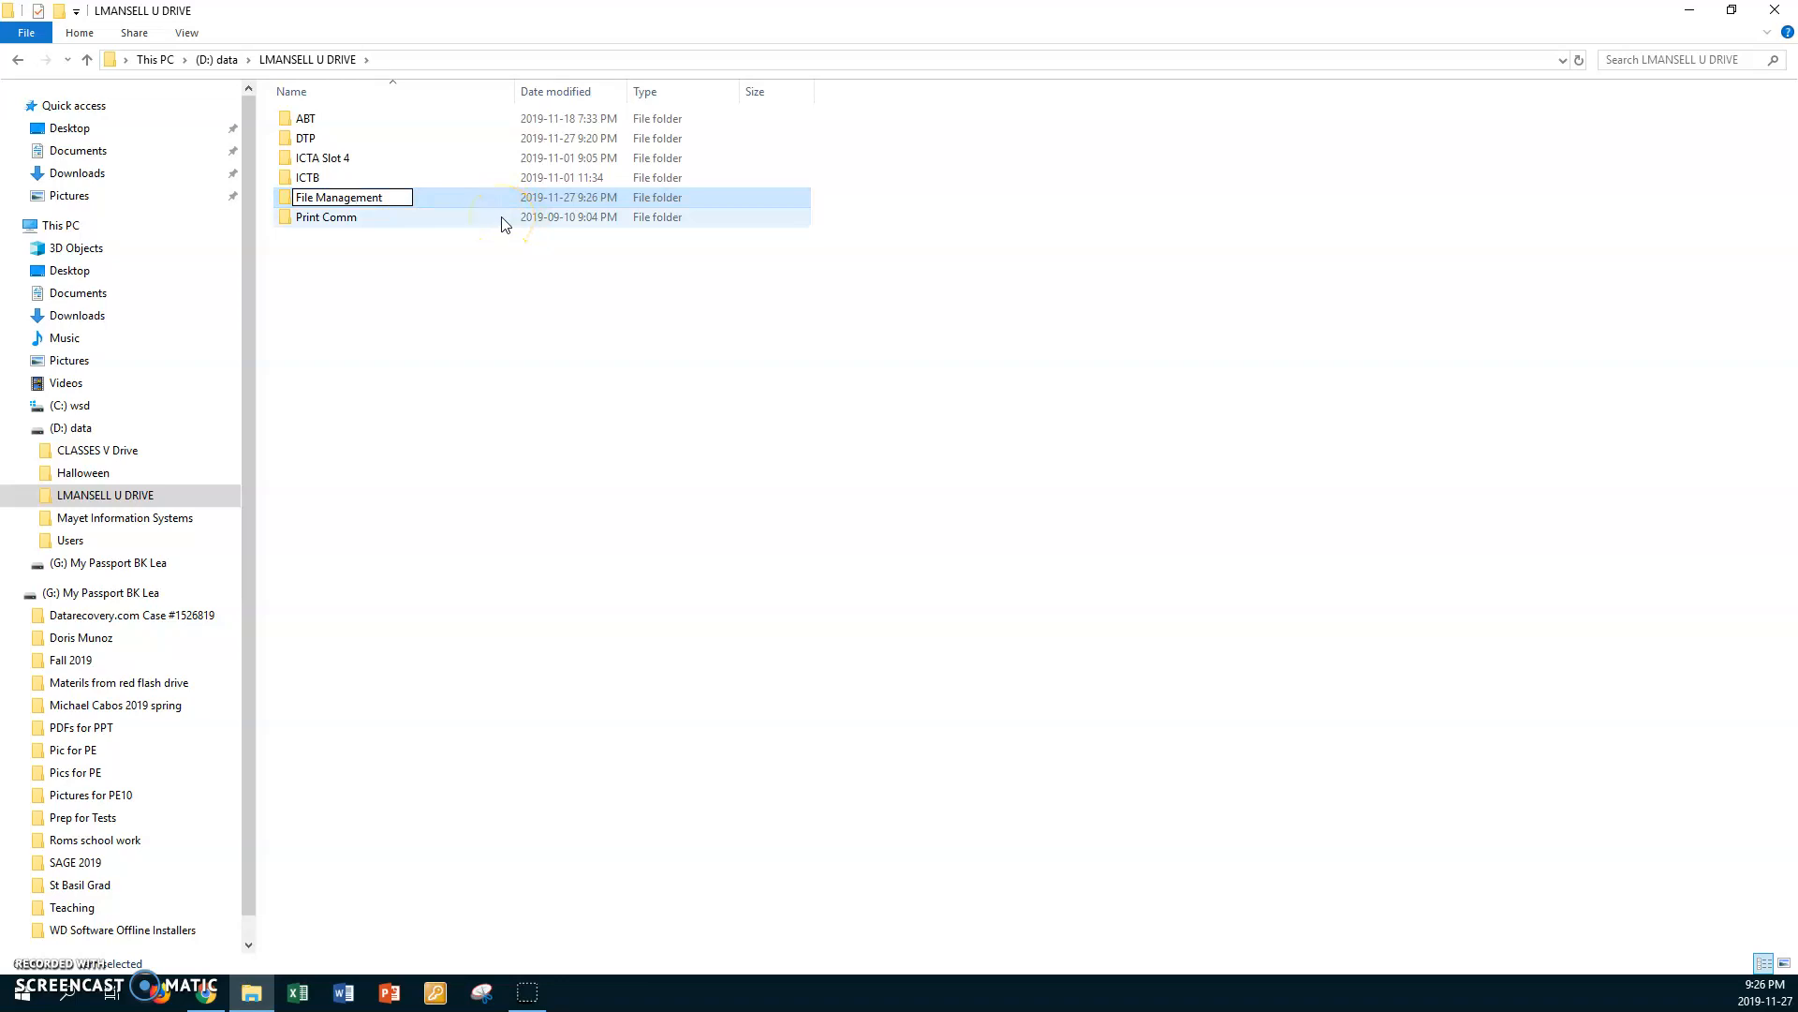
pyautogui.press('Return')
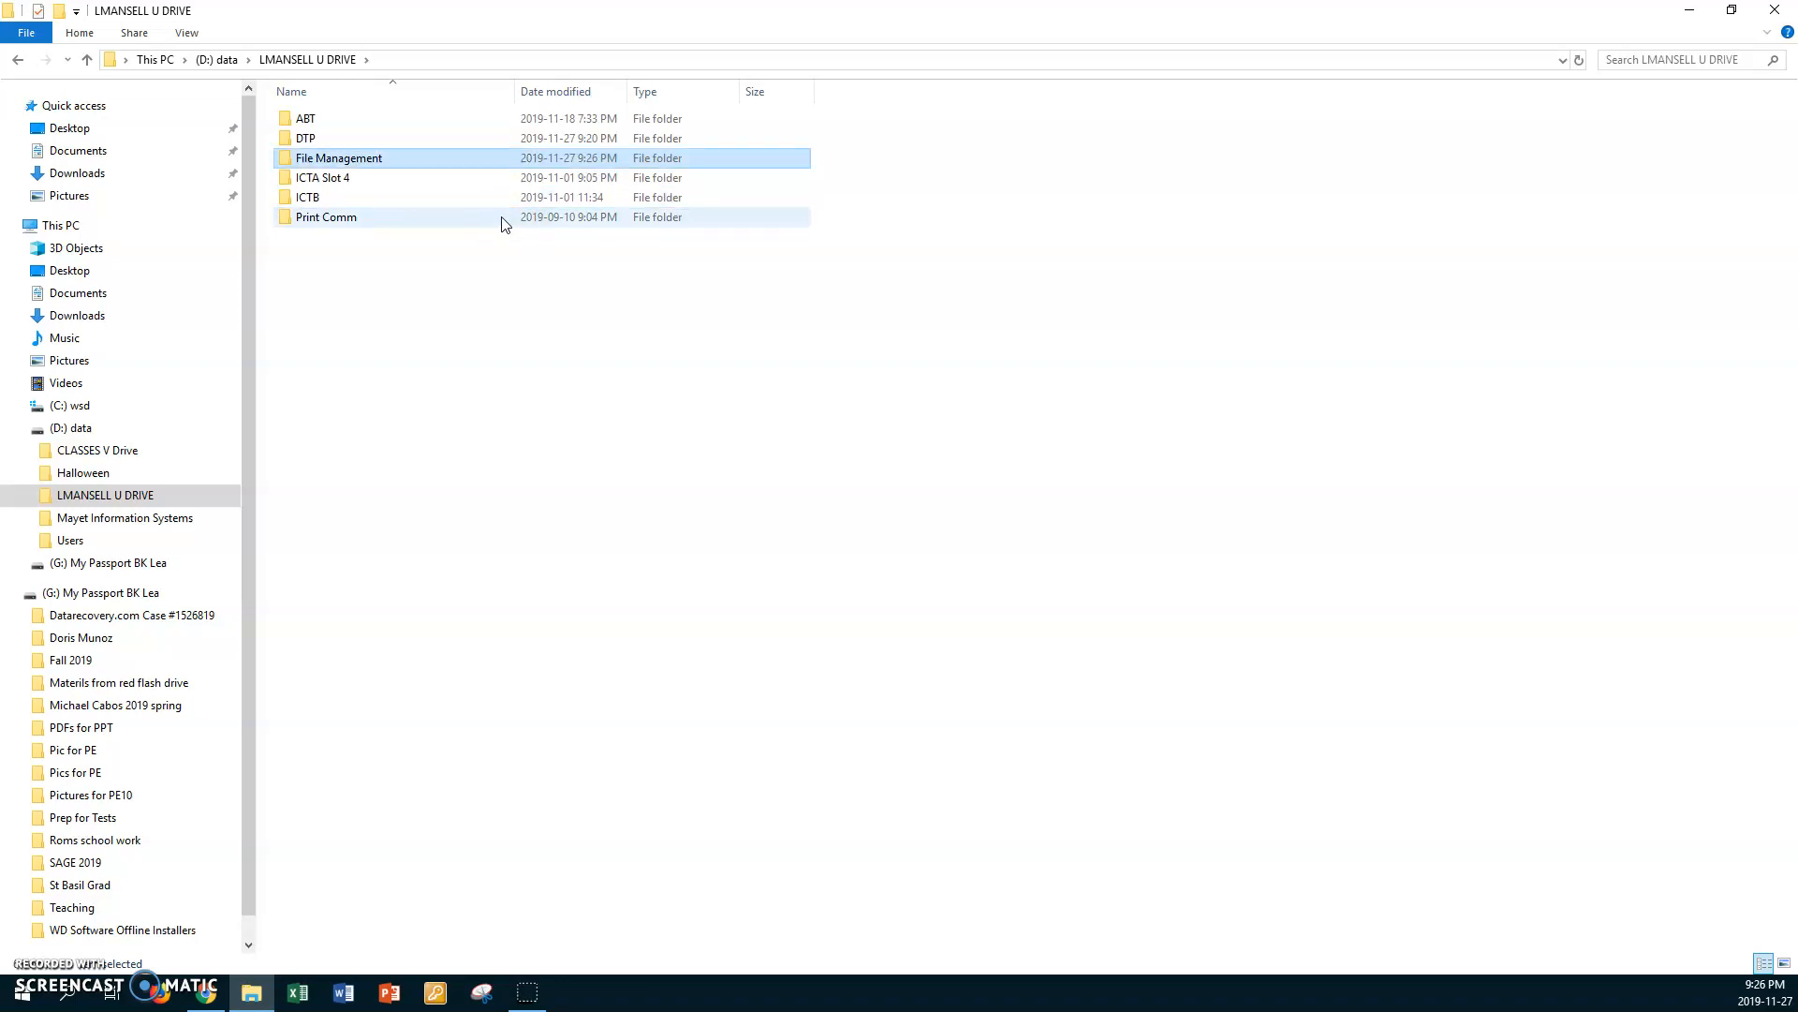
# Step: Open the File Management folder and create a subfolder named Work1 in it
pyautogui.doubleClick(286, 159)
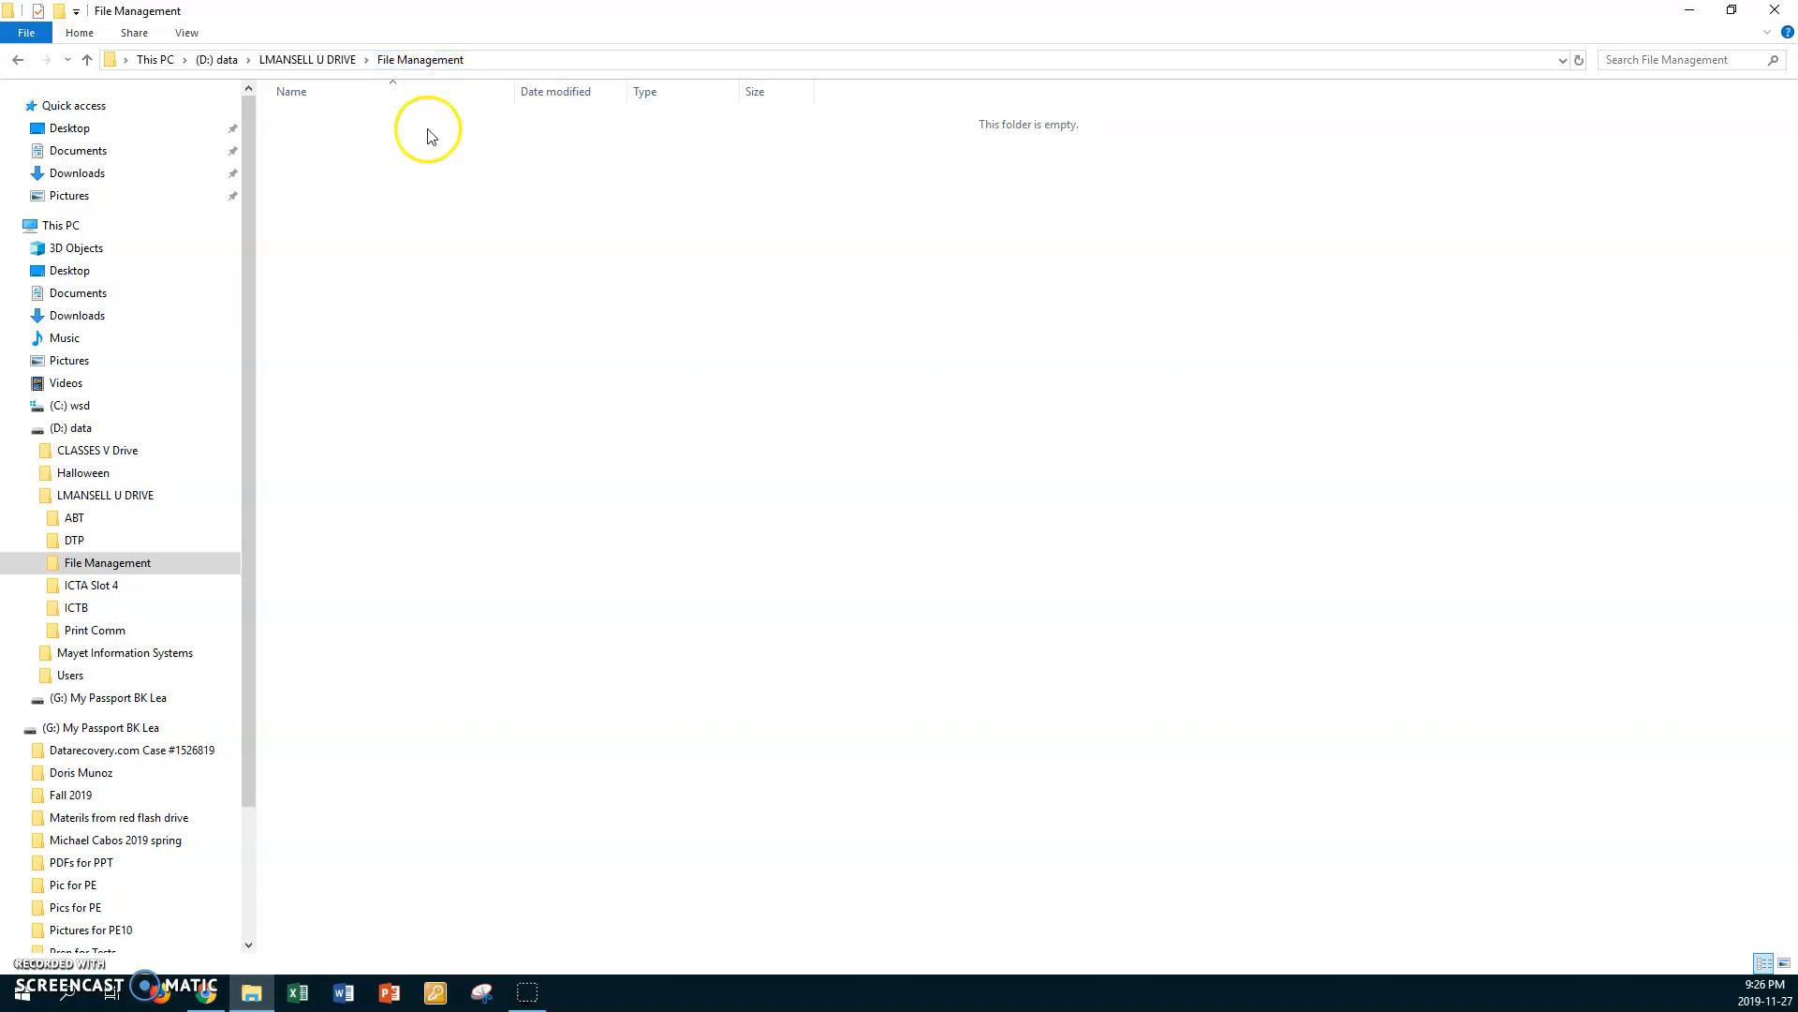
pyautogui.rightClick(412, 208)
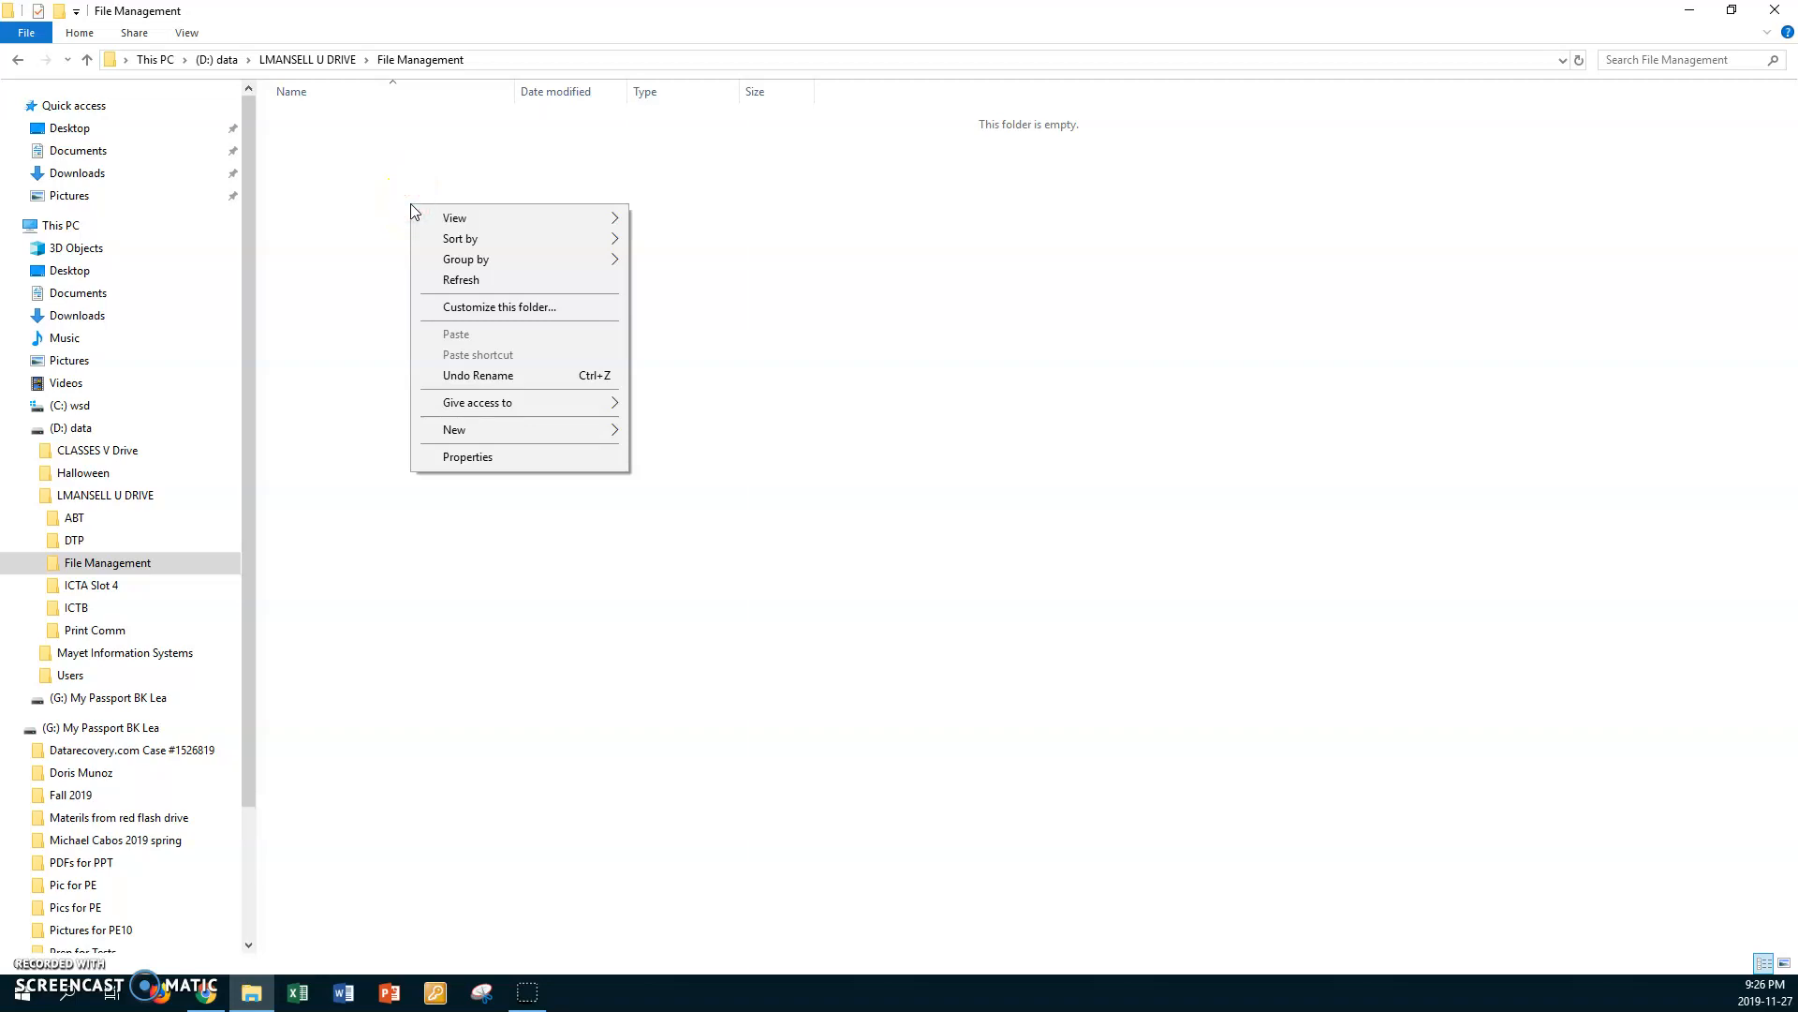
pyautogui.moveTo(482, 429)
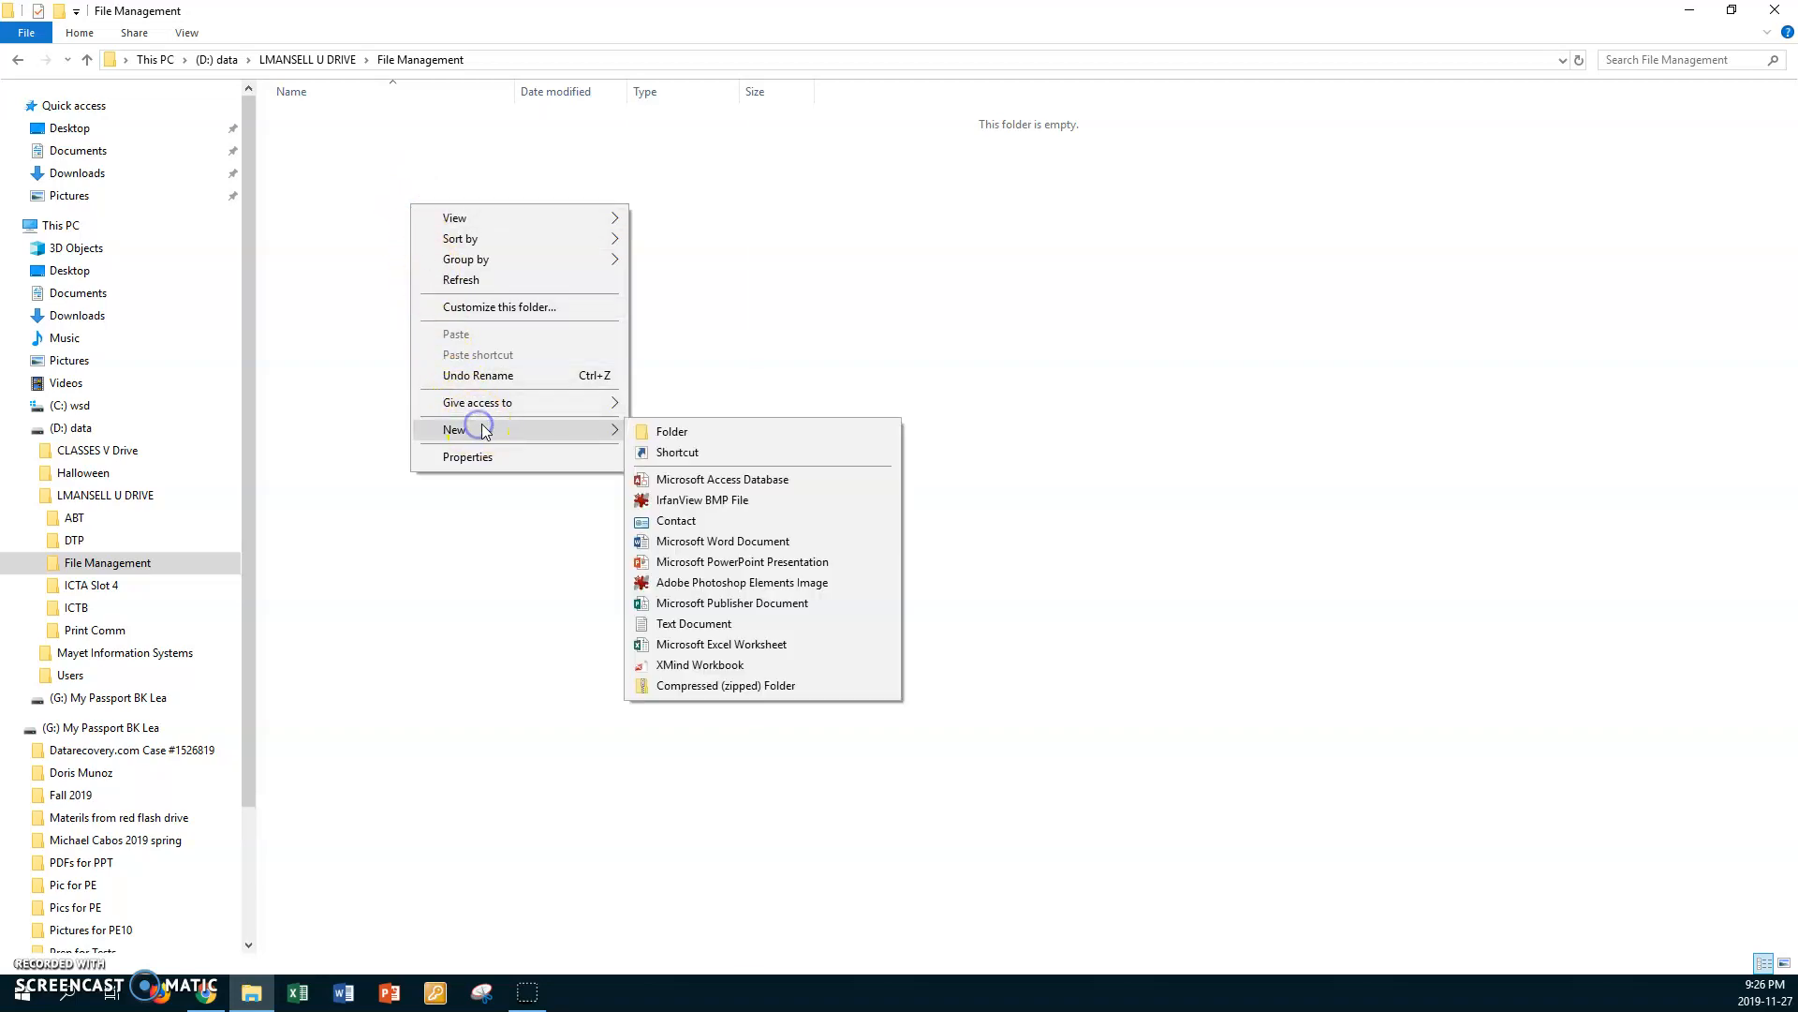
pyautogui.click(682, 431)
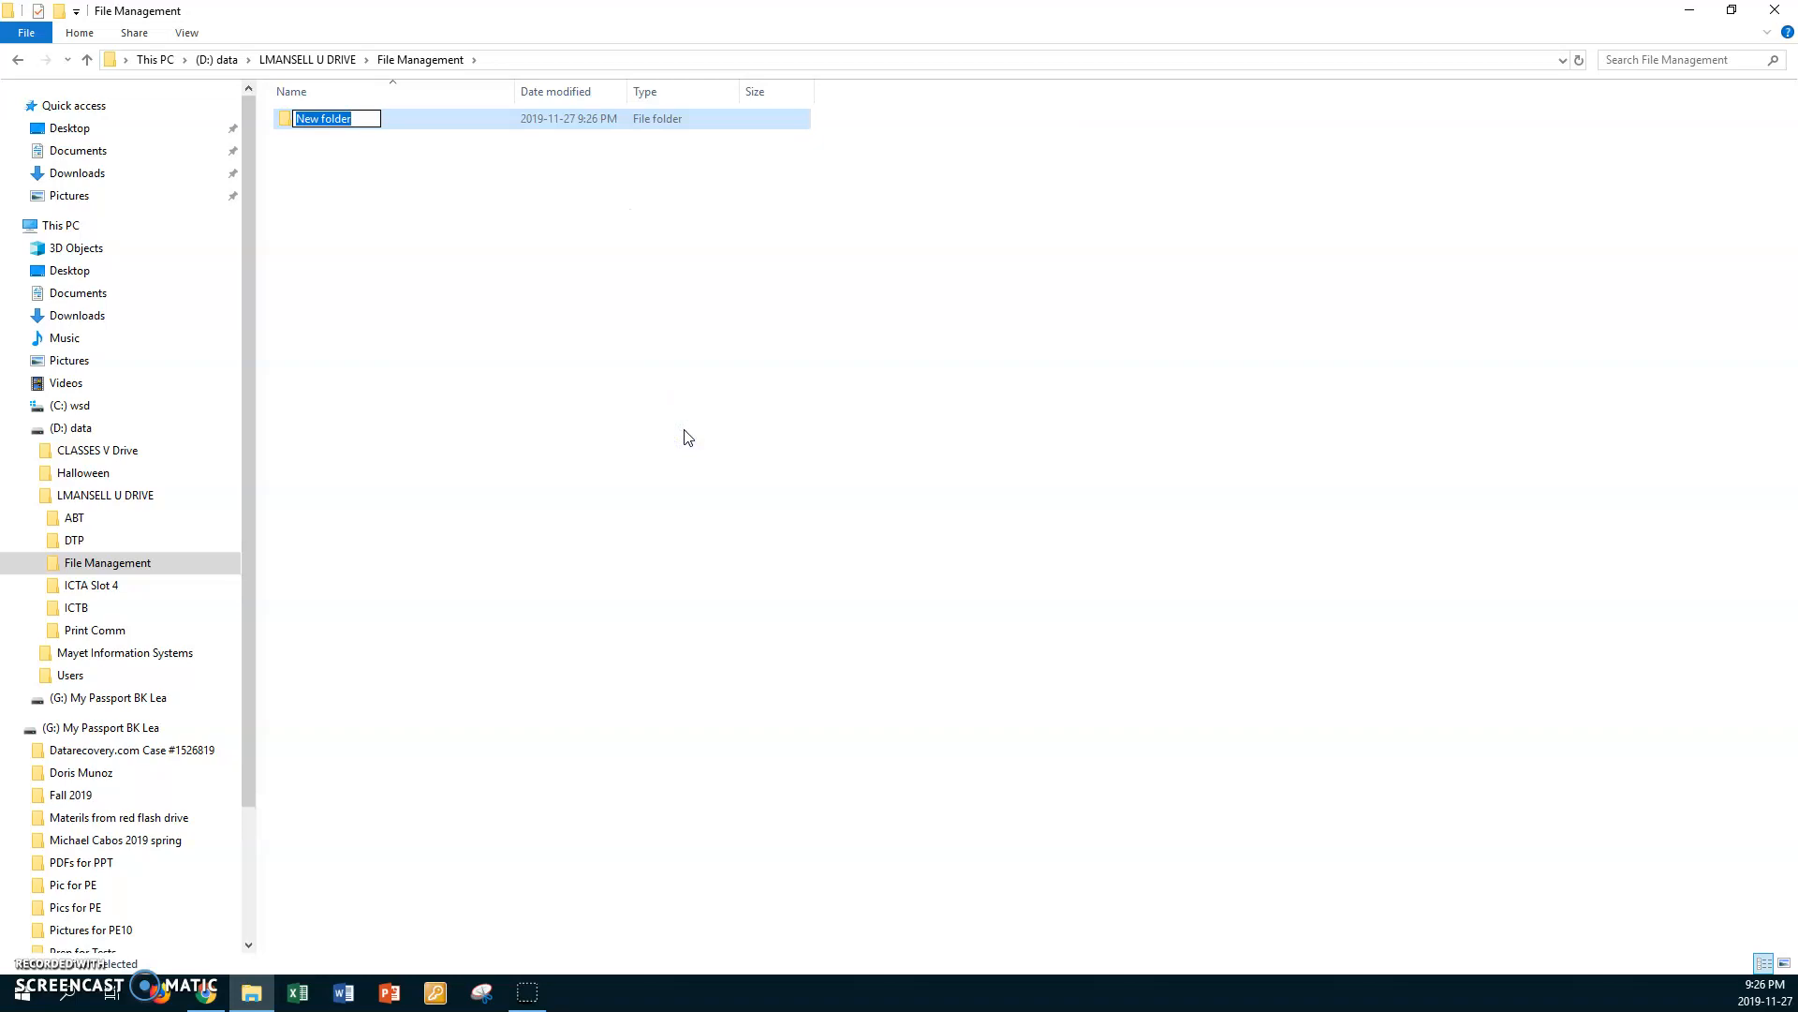
pyautogui.write('Work1')
pyautogui.press('Return')
pyautogui.click(569, 334)
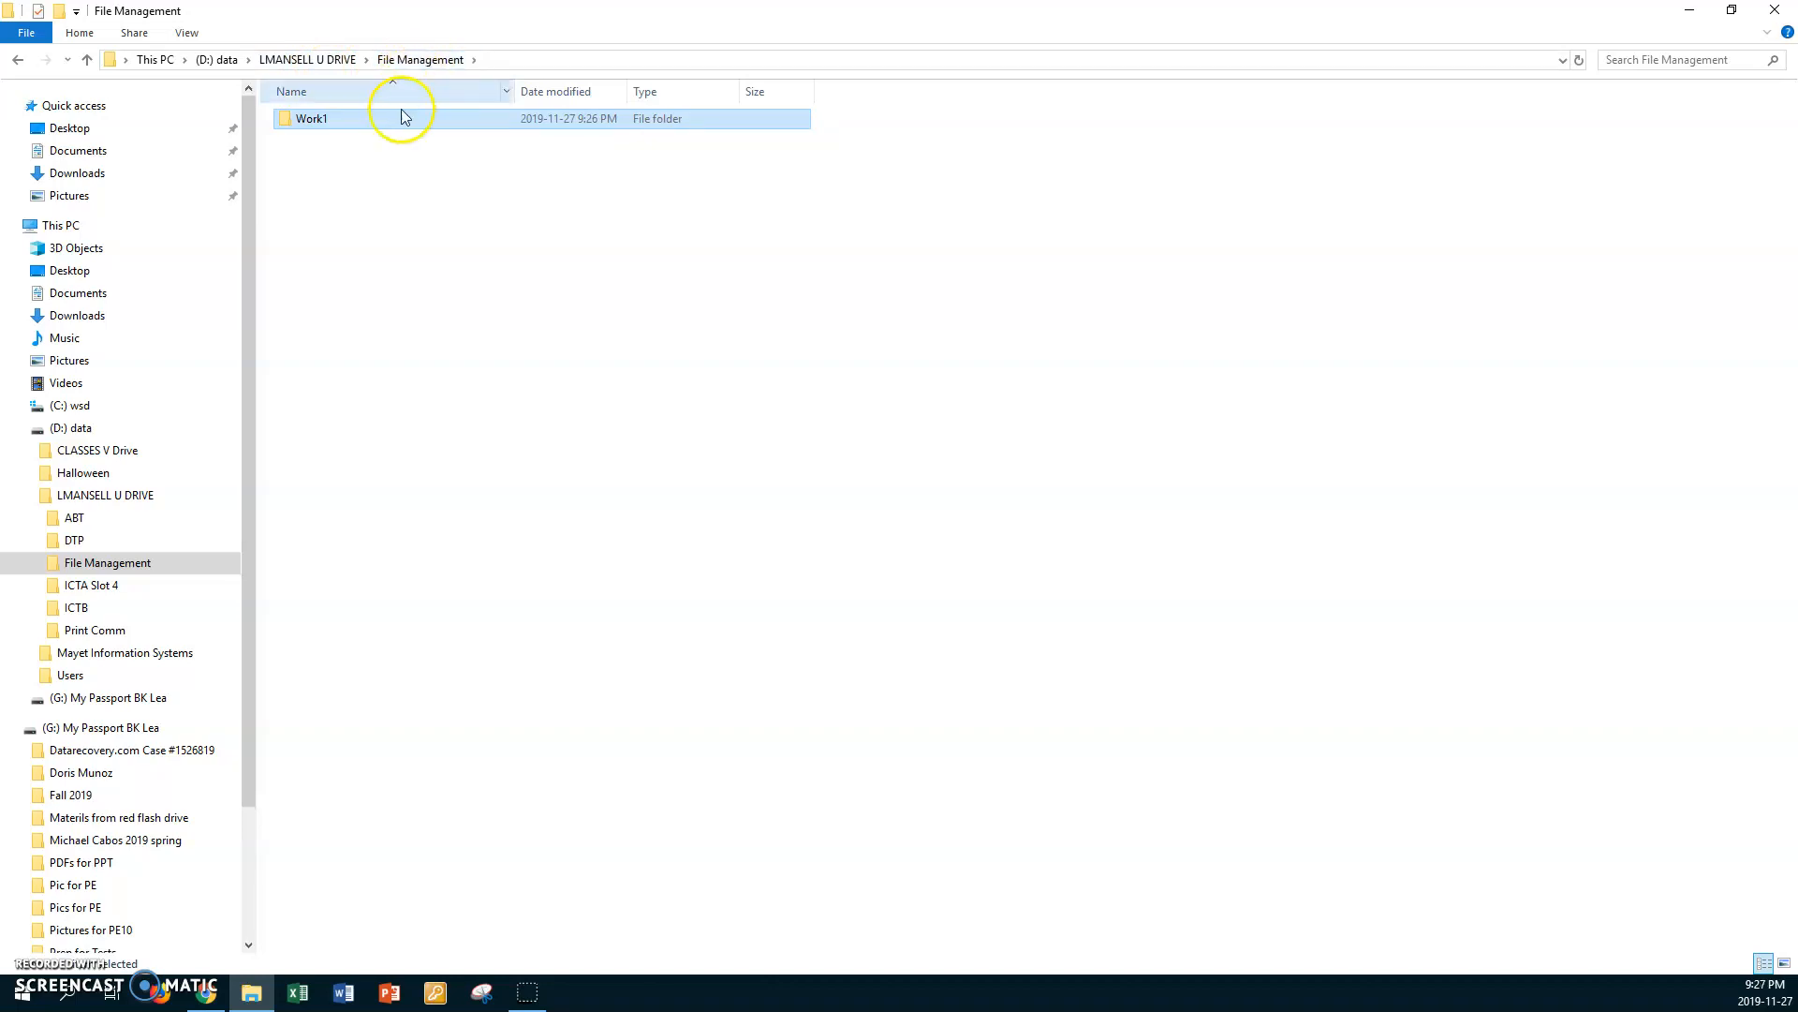
# Step: Open the Work1 folder and create a subfolder named Spreadsheets in it
pyautogui.click(286, 120)
pyautogui.doubleClick(285, 120)
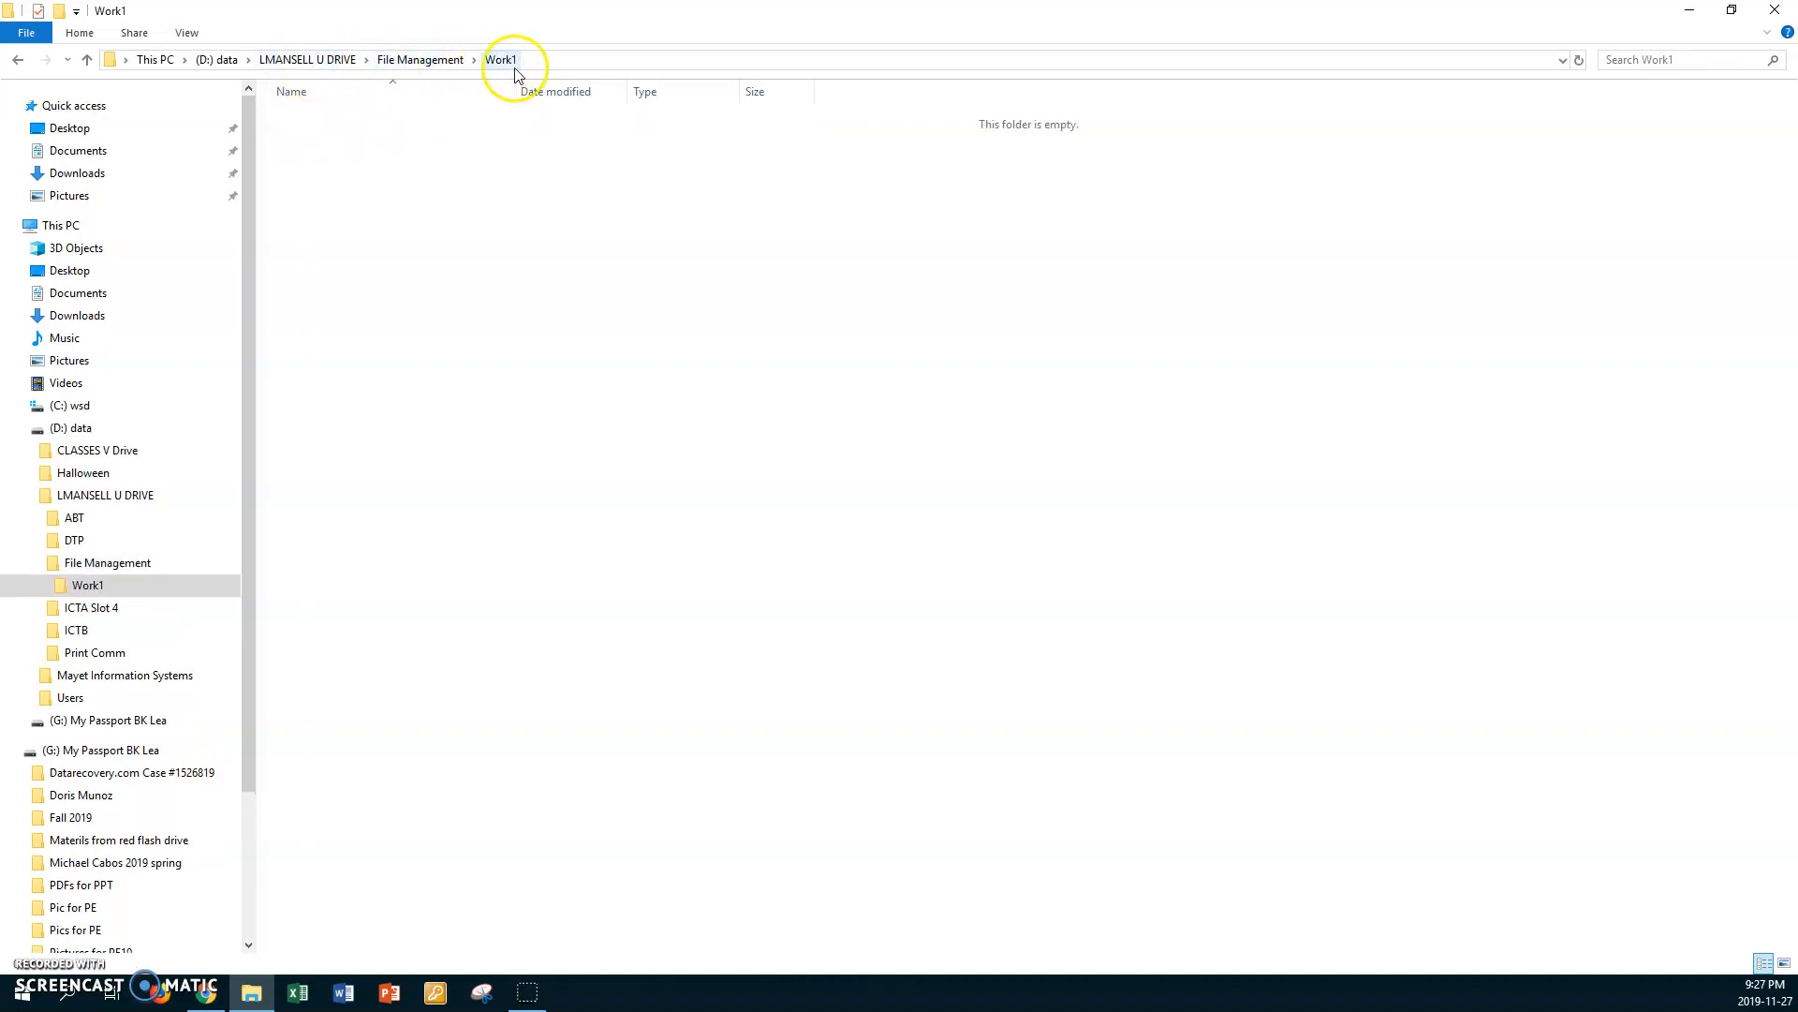
pyautogui.click(434, 206)
pyautogui.rightClick(431, 183)
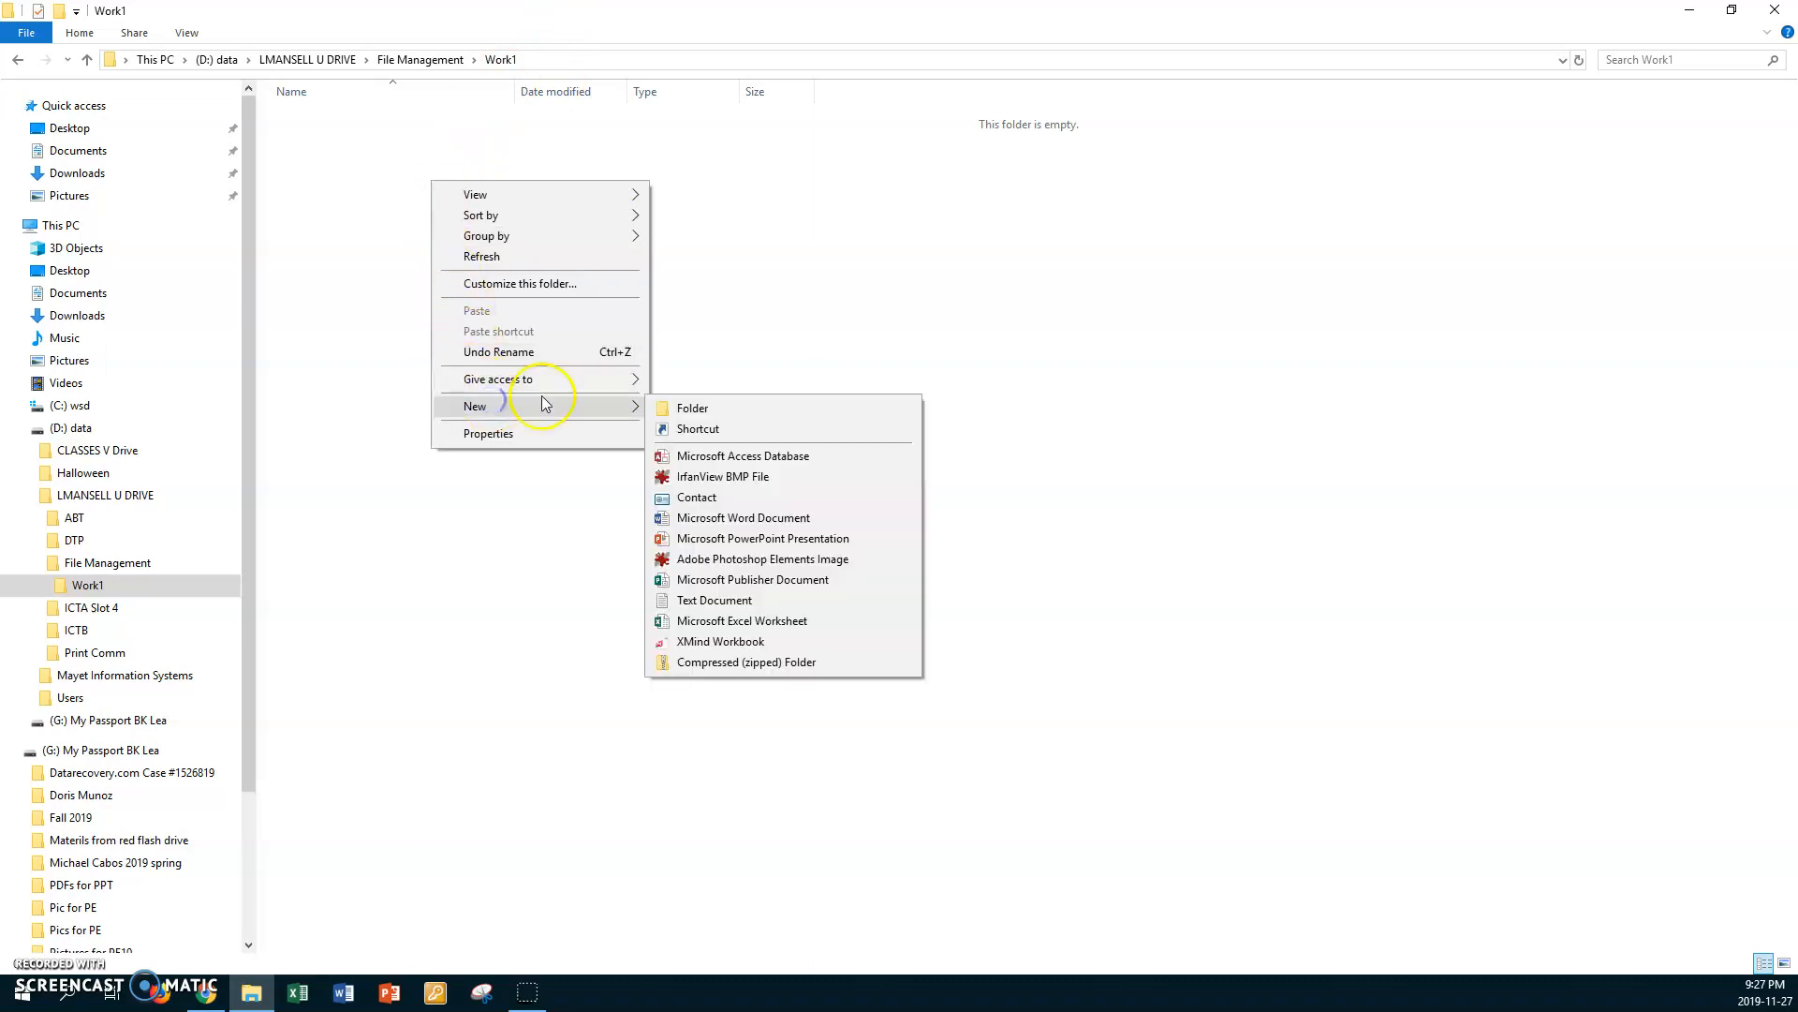
pyautogui.moveTo(627, 409)
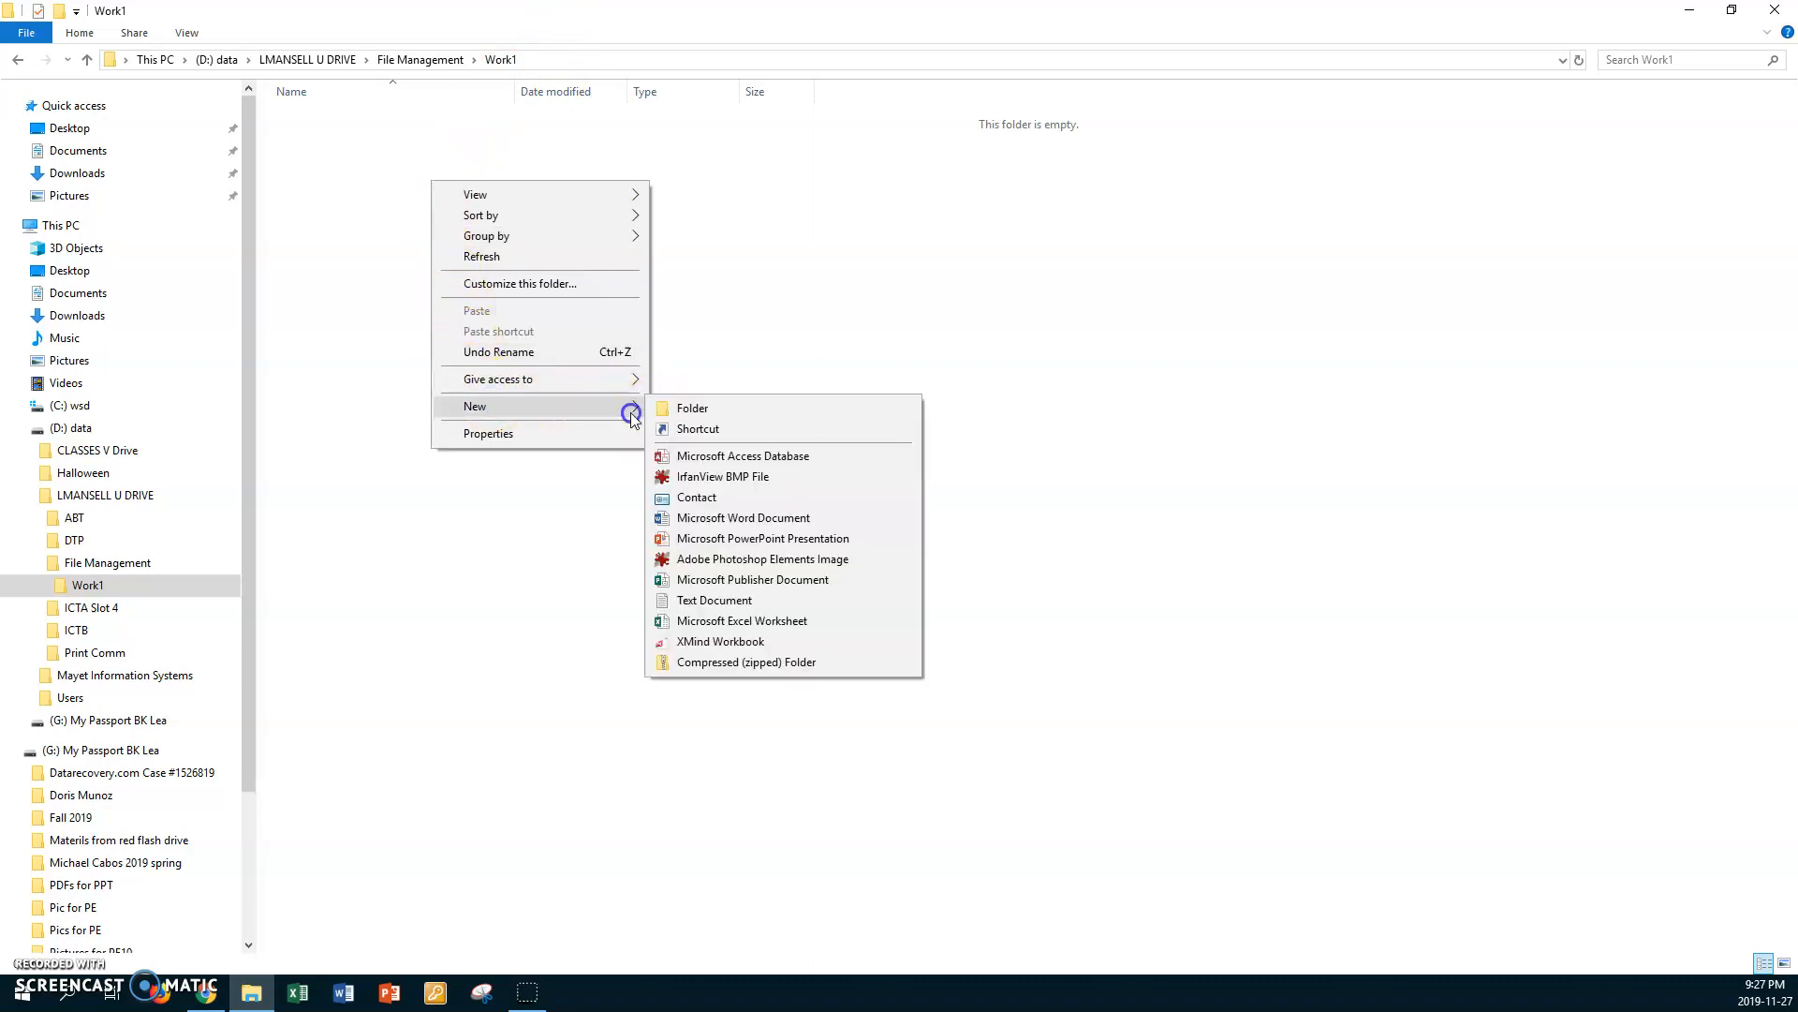
pyautogui.click(682, 407)
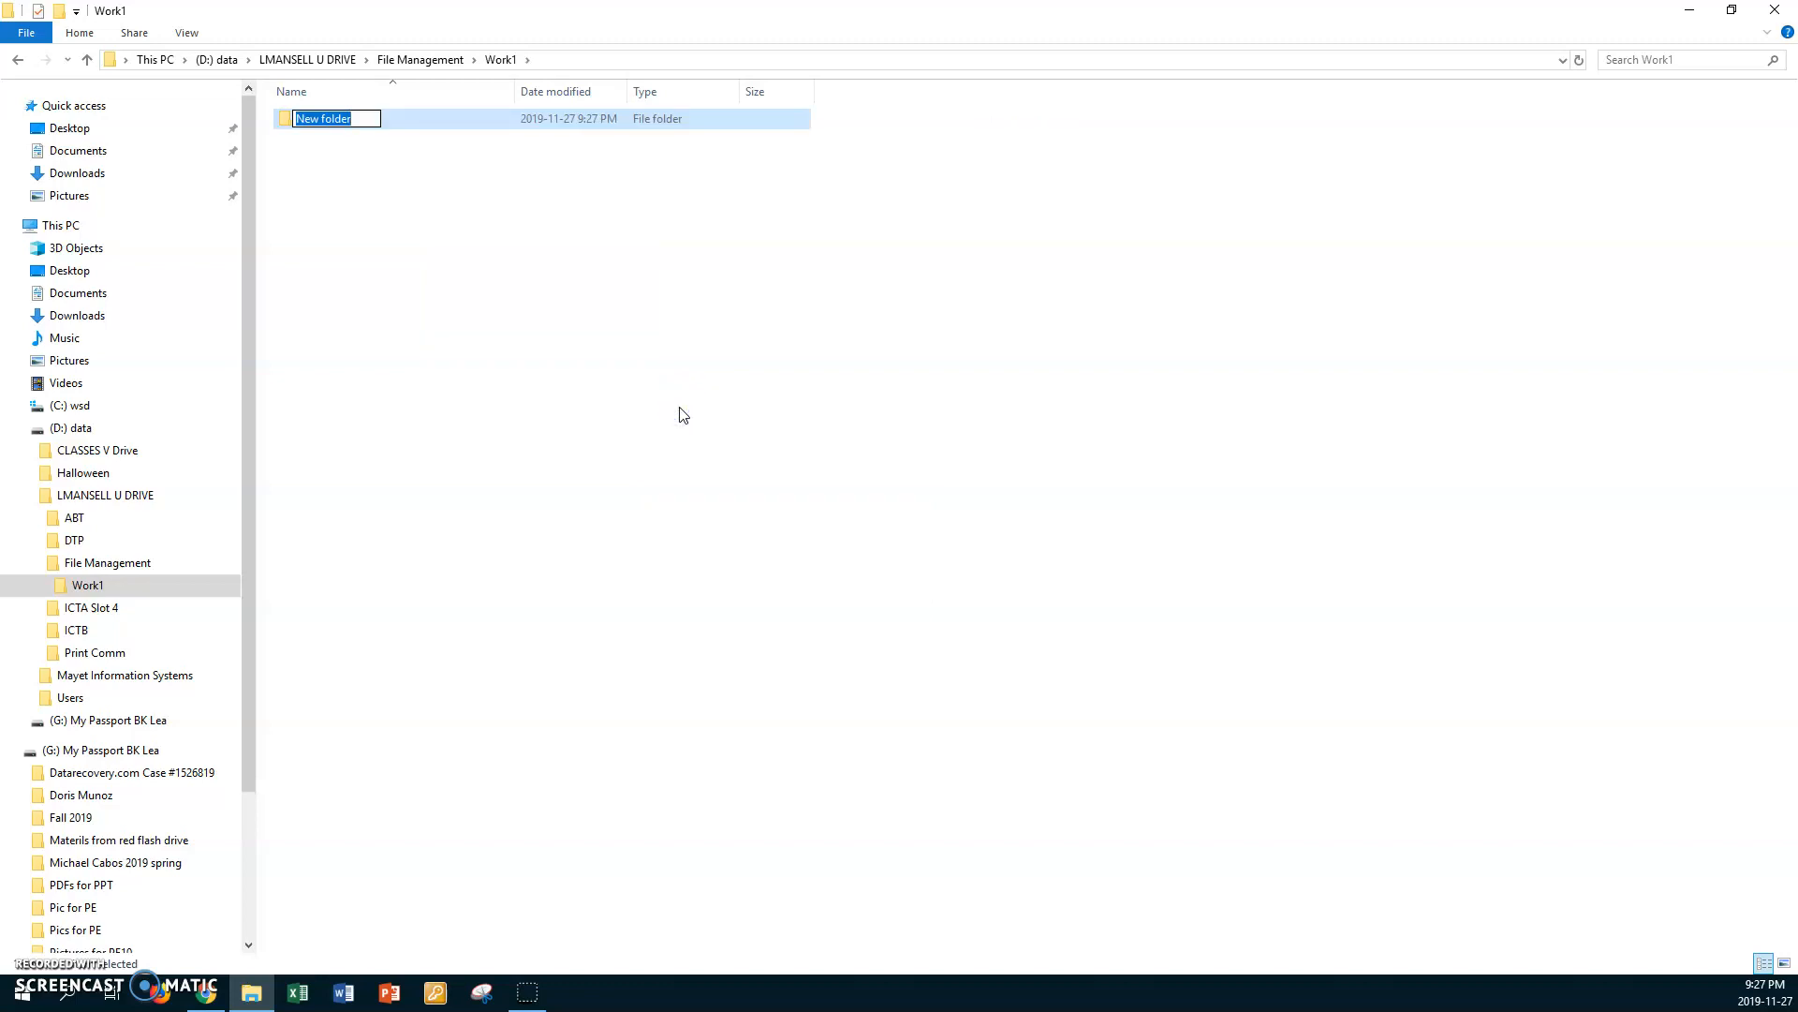
pyautogui.write('Spreadsheets')
pyautogui.press('Return')
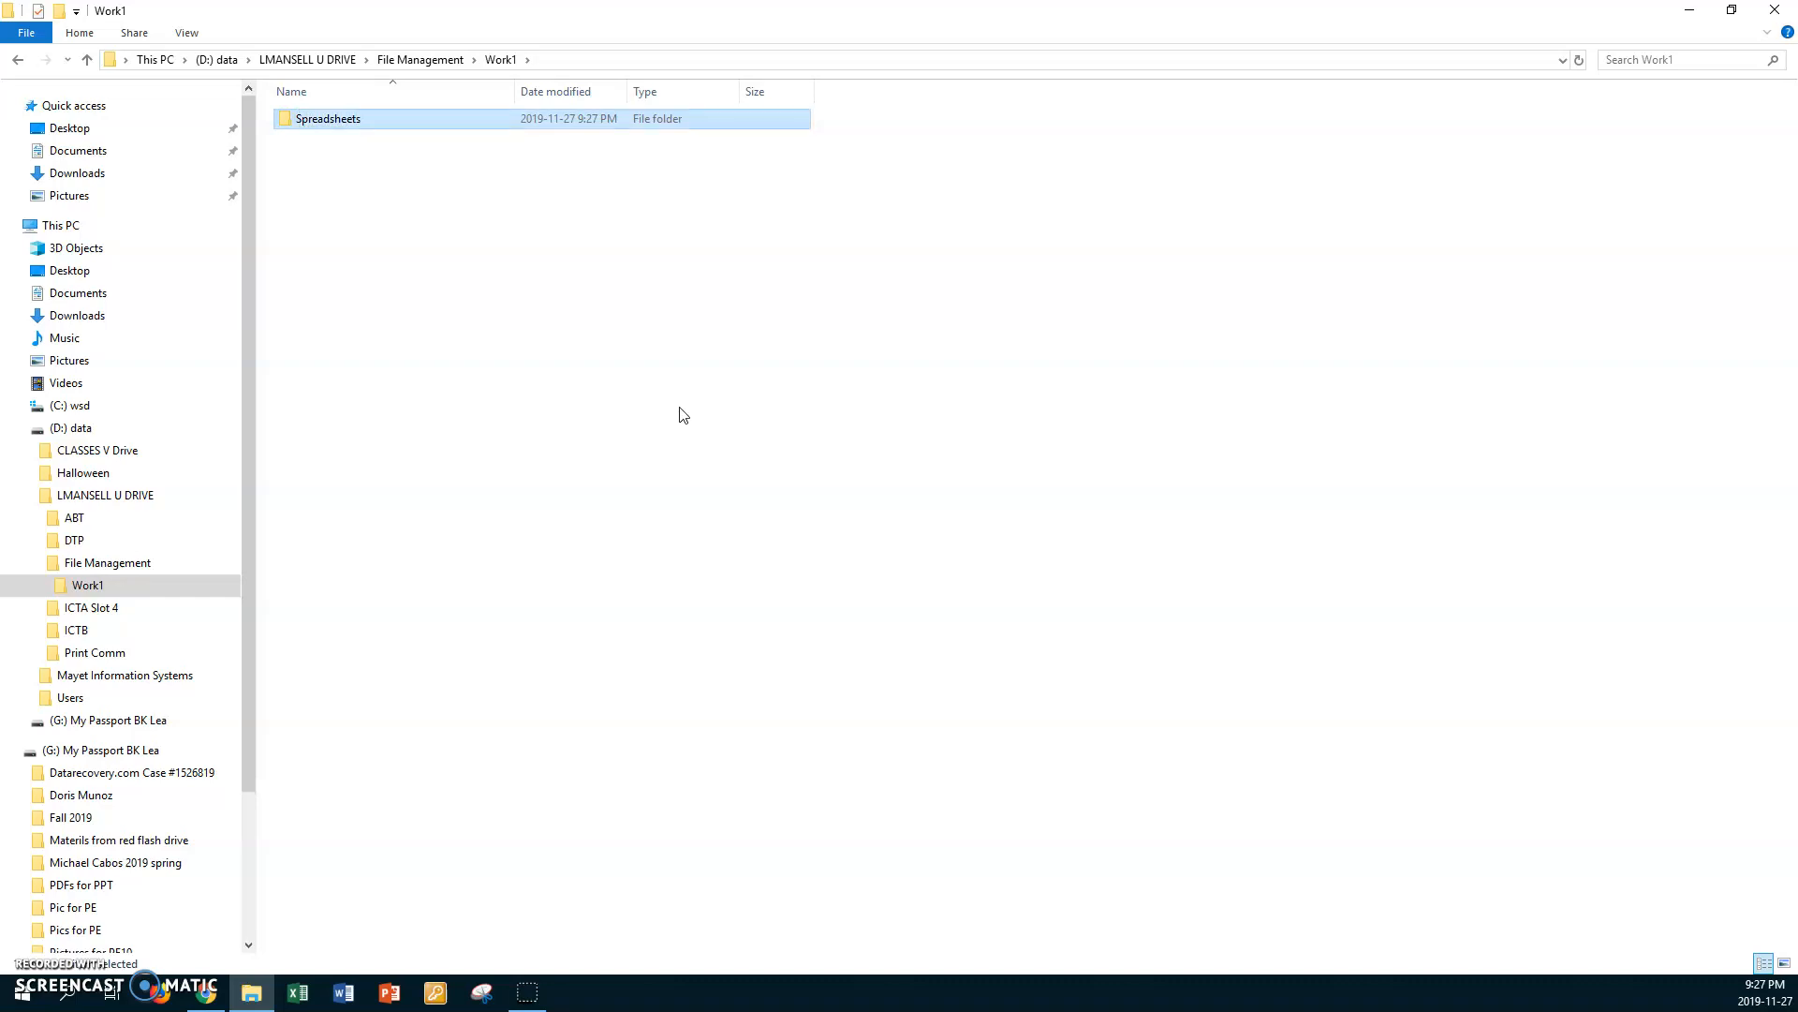
pyautogui.click(739, 319)
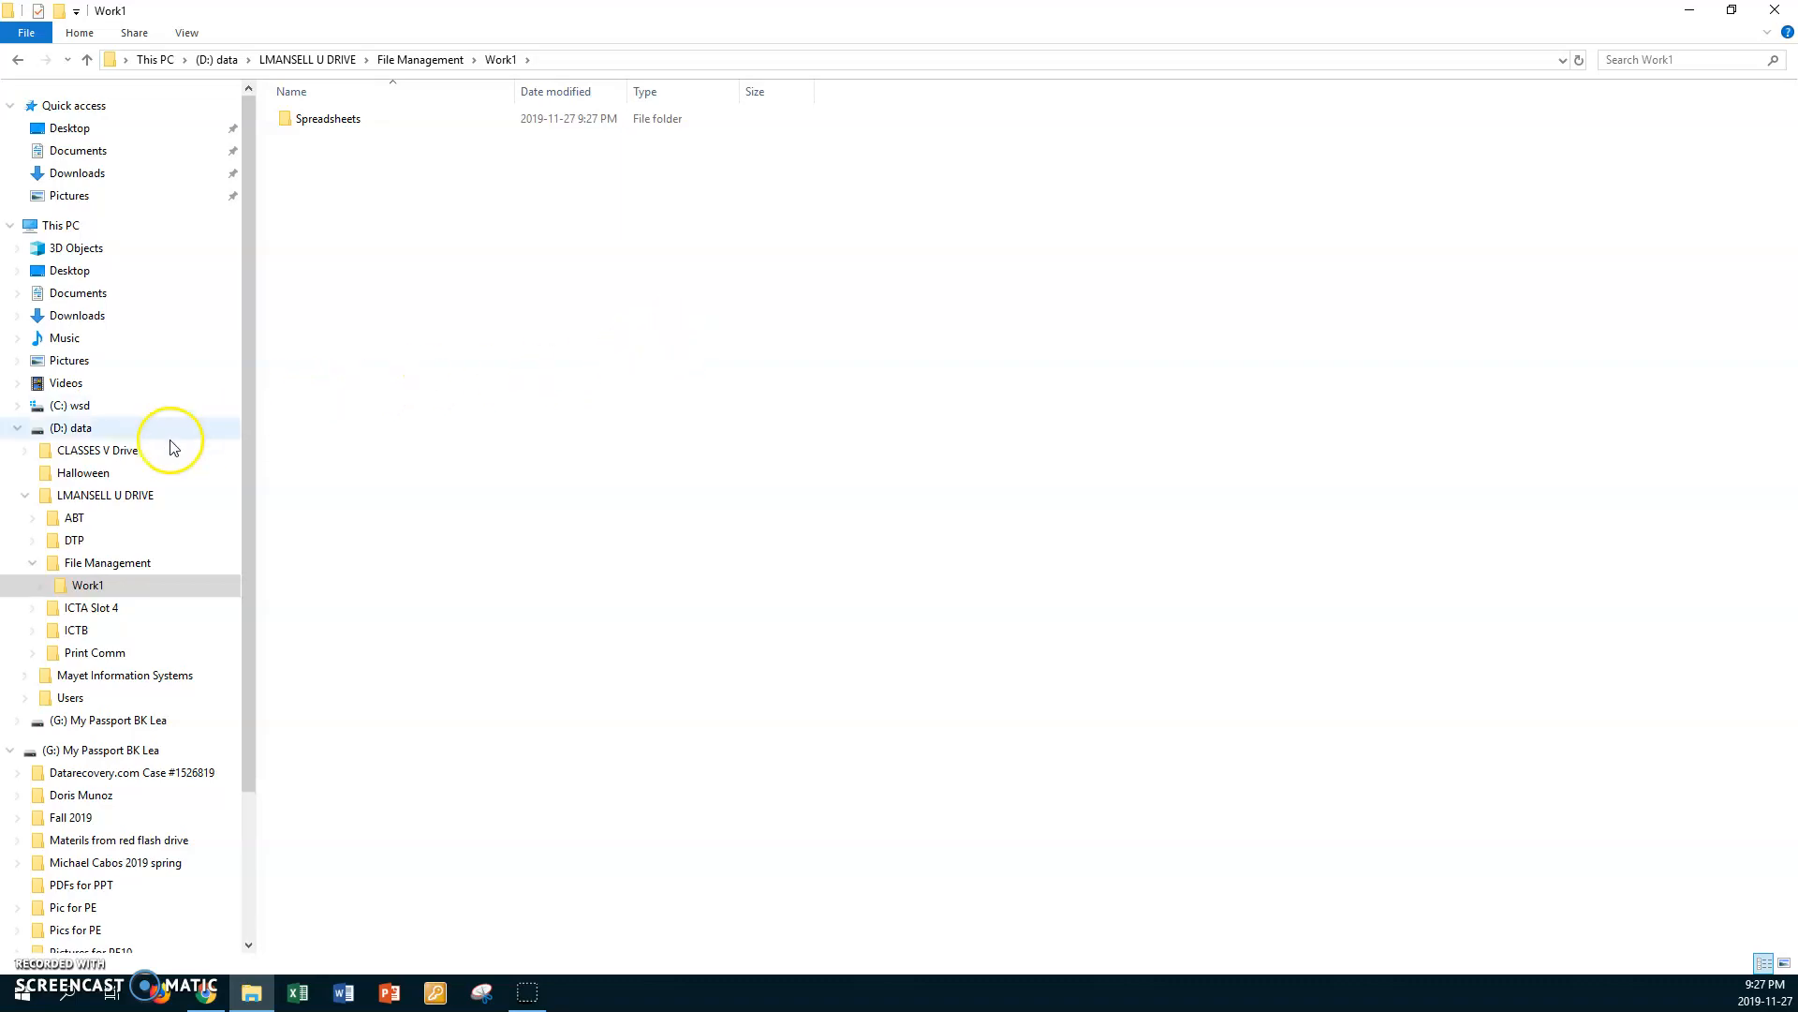
# Step: Open the Data Files for File Management folder inside DTP in the CLASSES V Drive folder
pyautogui.click(51, 458)
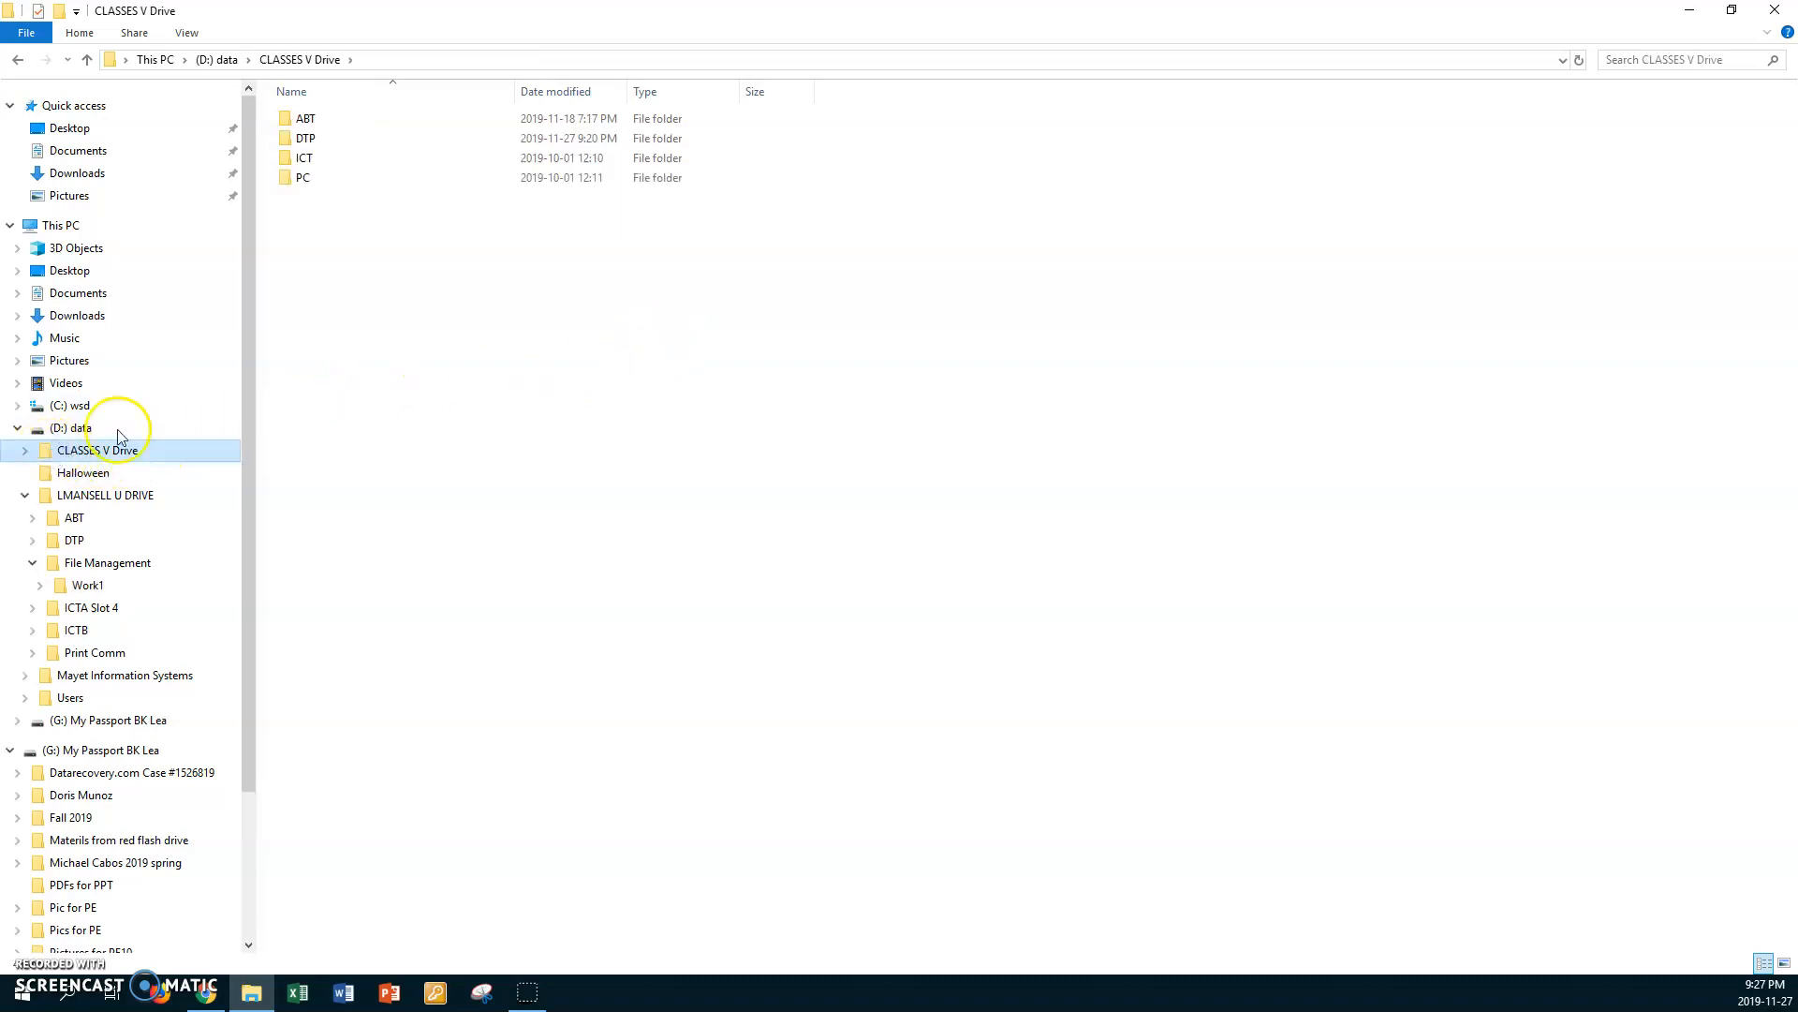
pyautogui.doubleClick(286, 144)
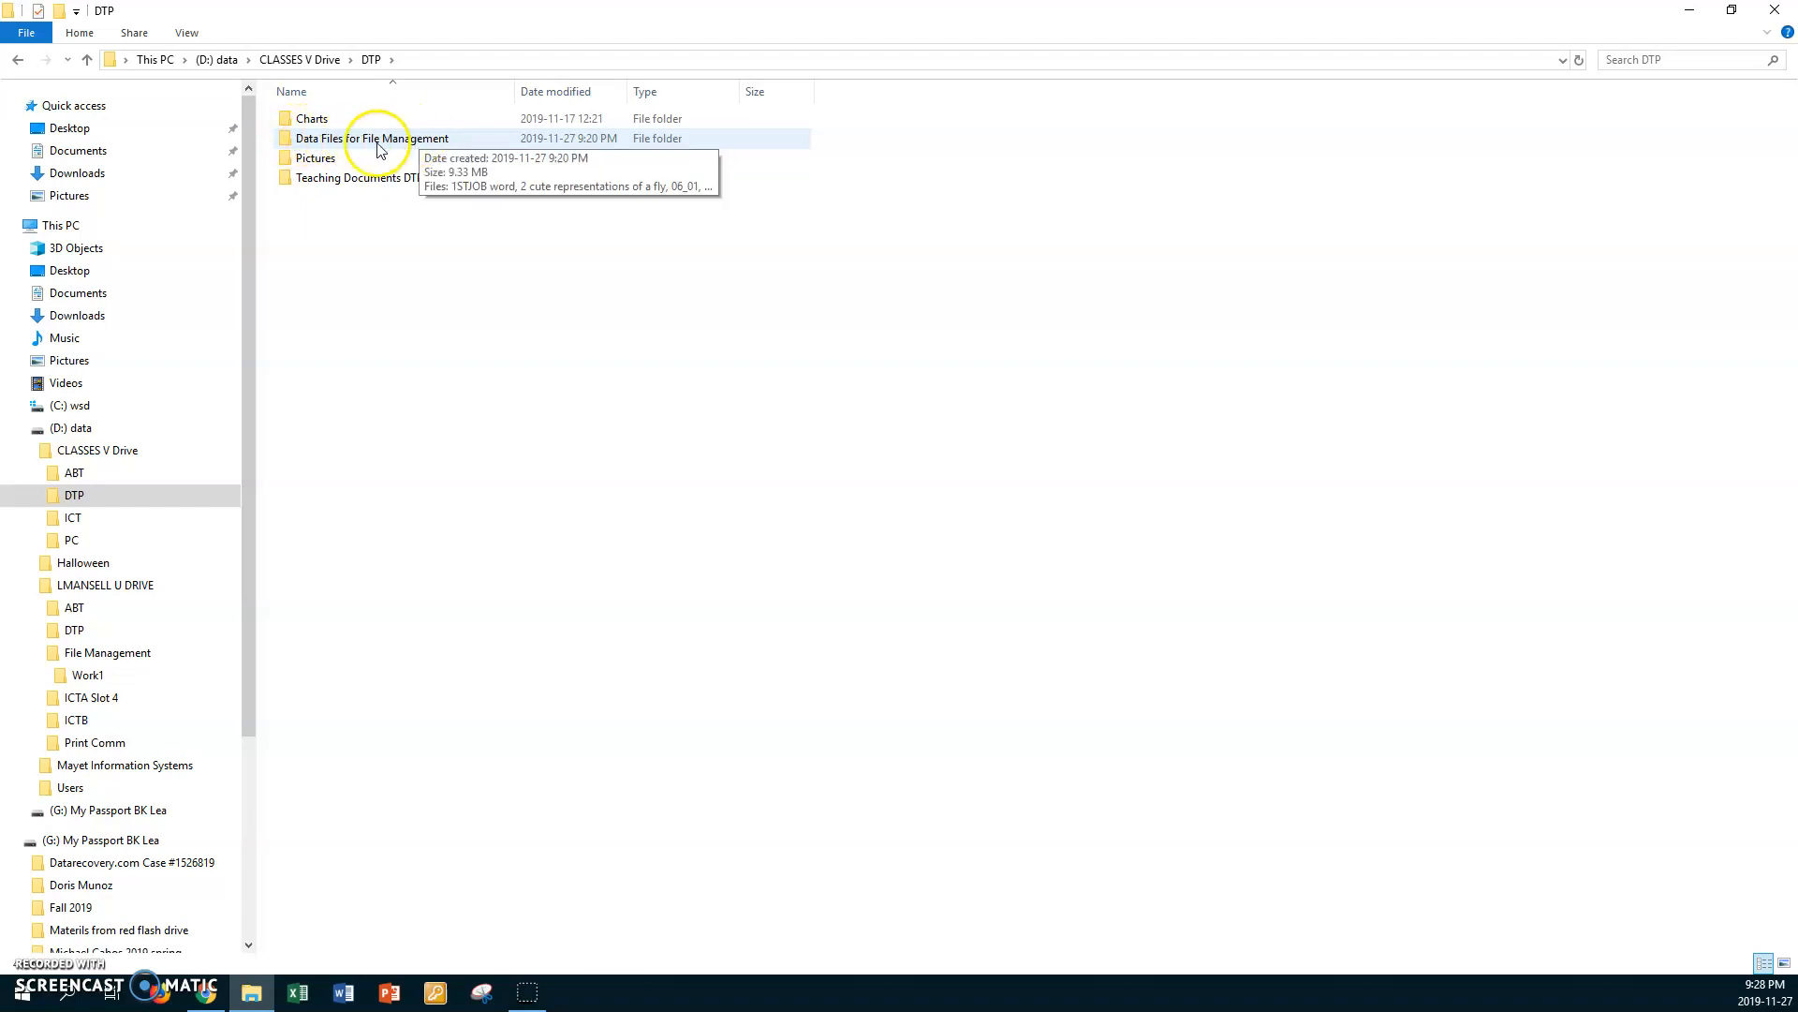
pyautogui.doubleClick(286, 139)
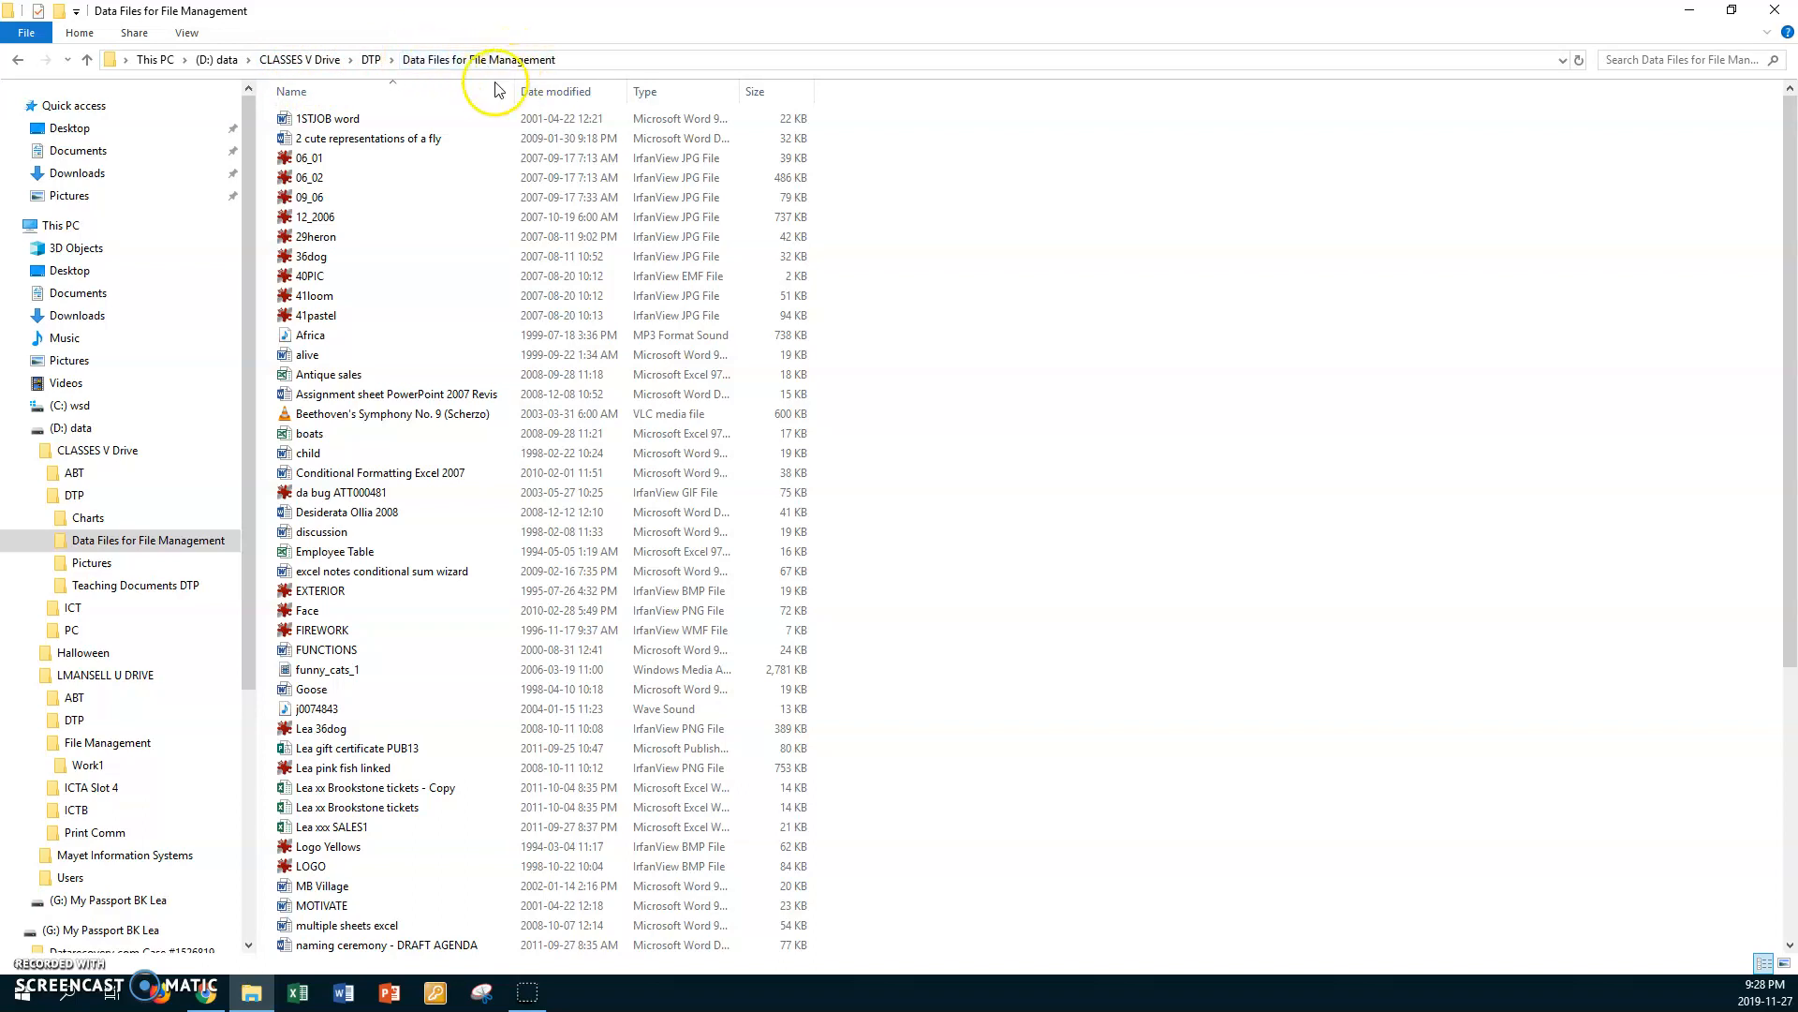
# Step: Compare the List and Details layouts for the data files and leave the folder in List layout
pyautogui.moveTo(418, 225)
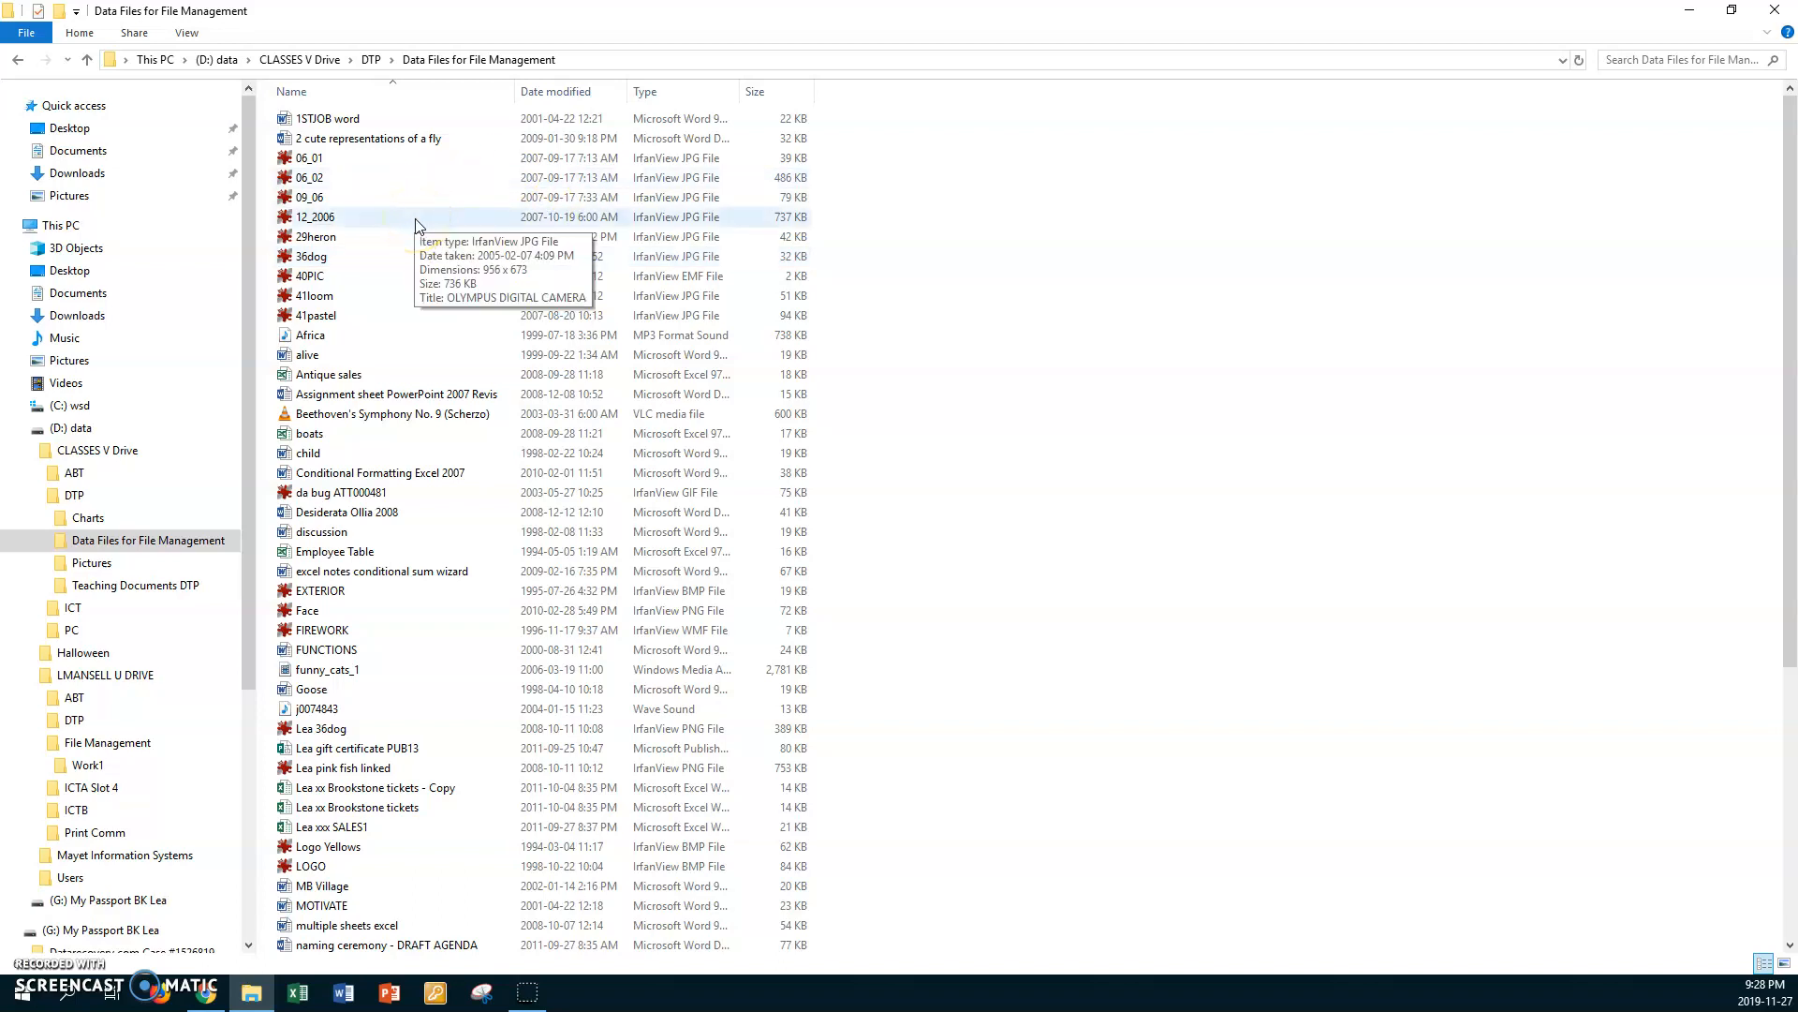
pyautogui.click(187, 34)
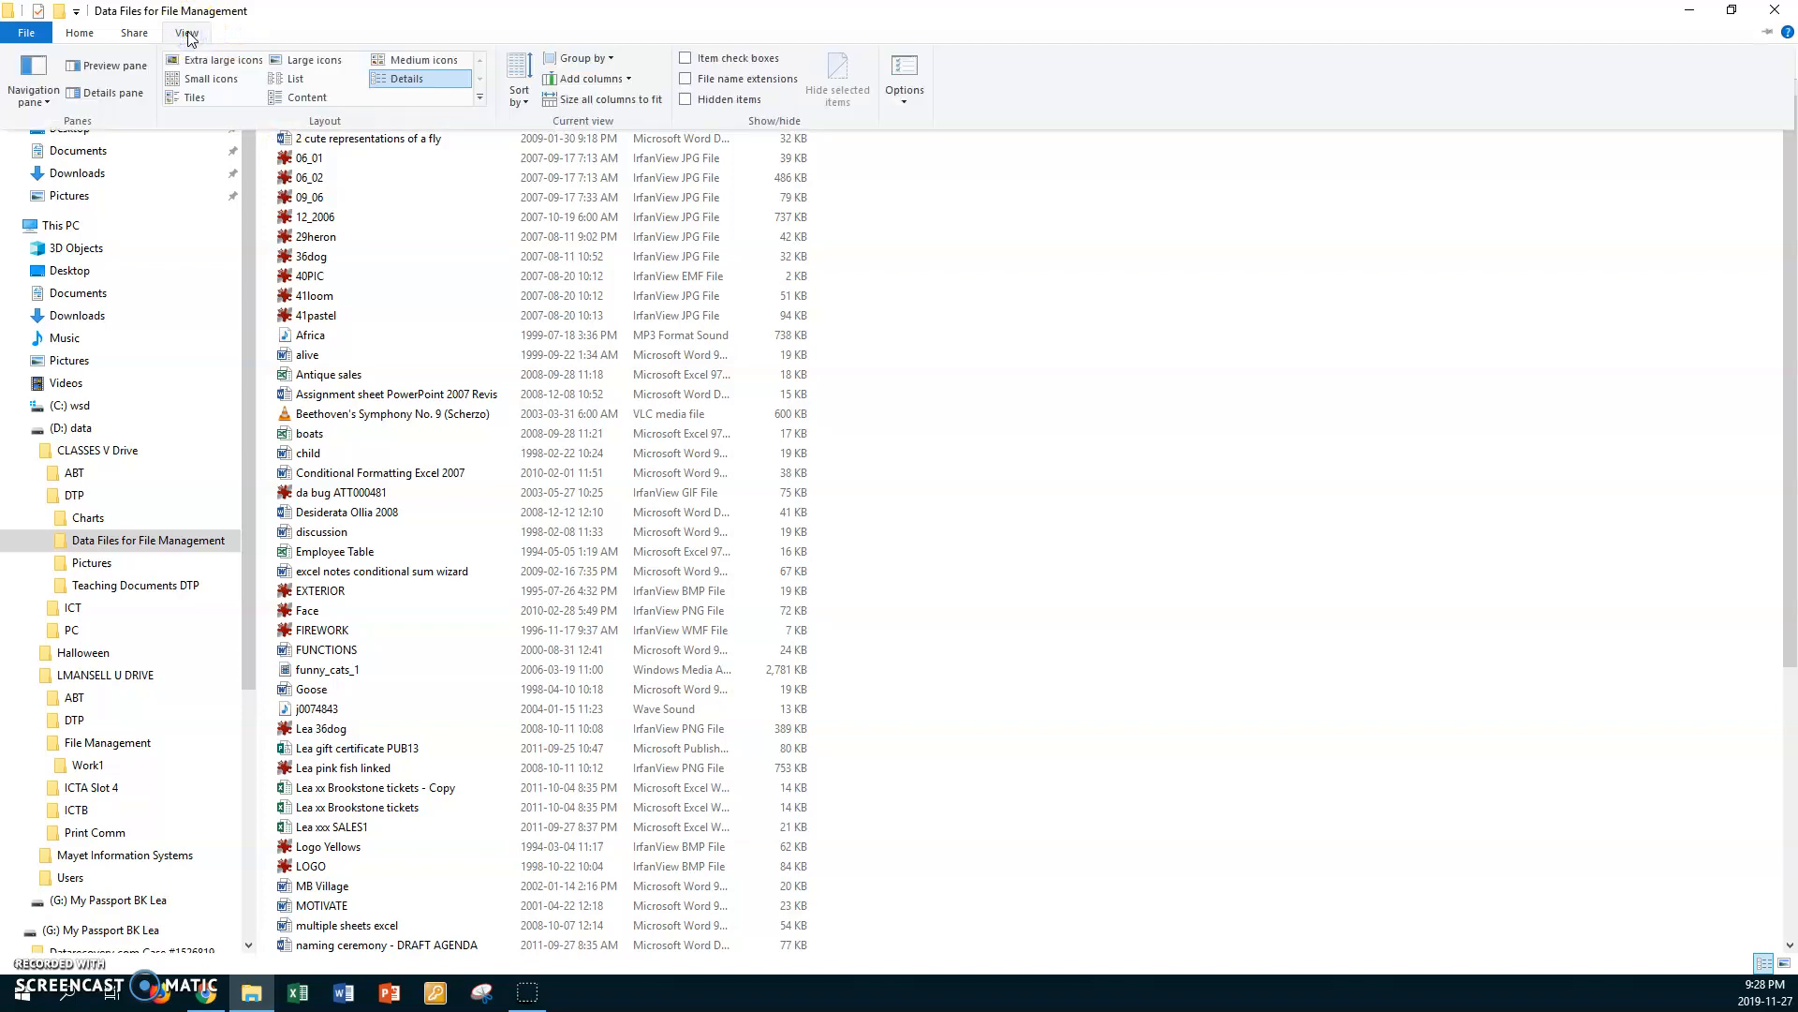
pyautogui.click(298, 79)
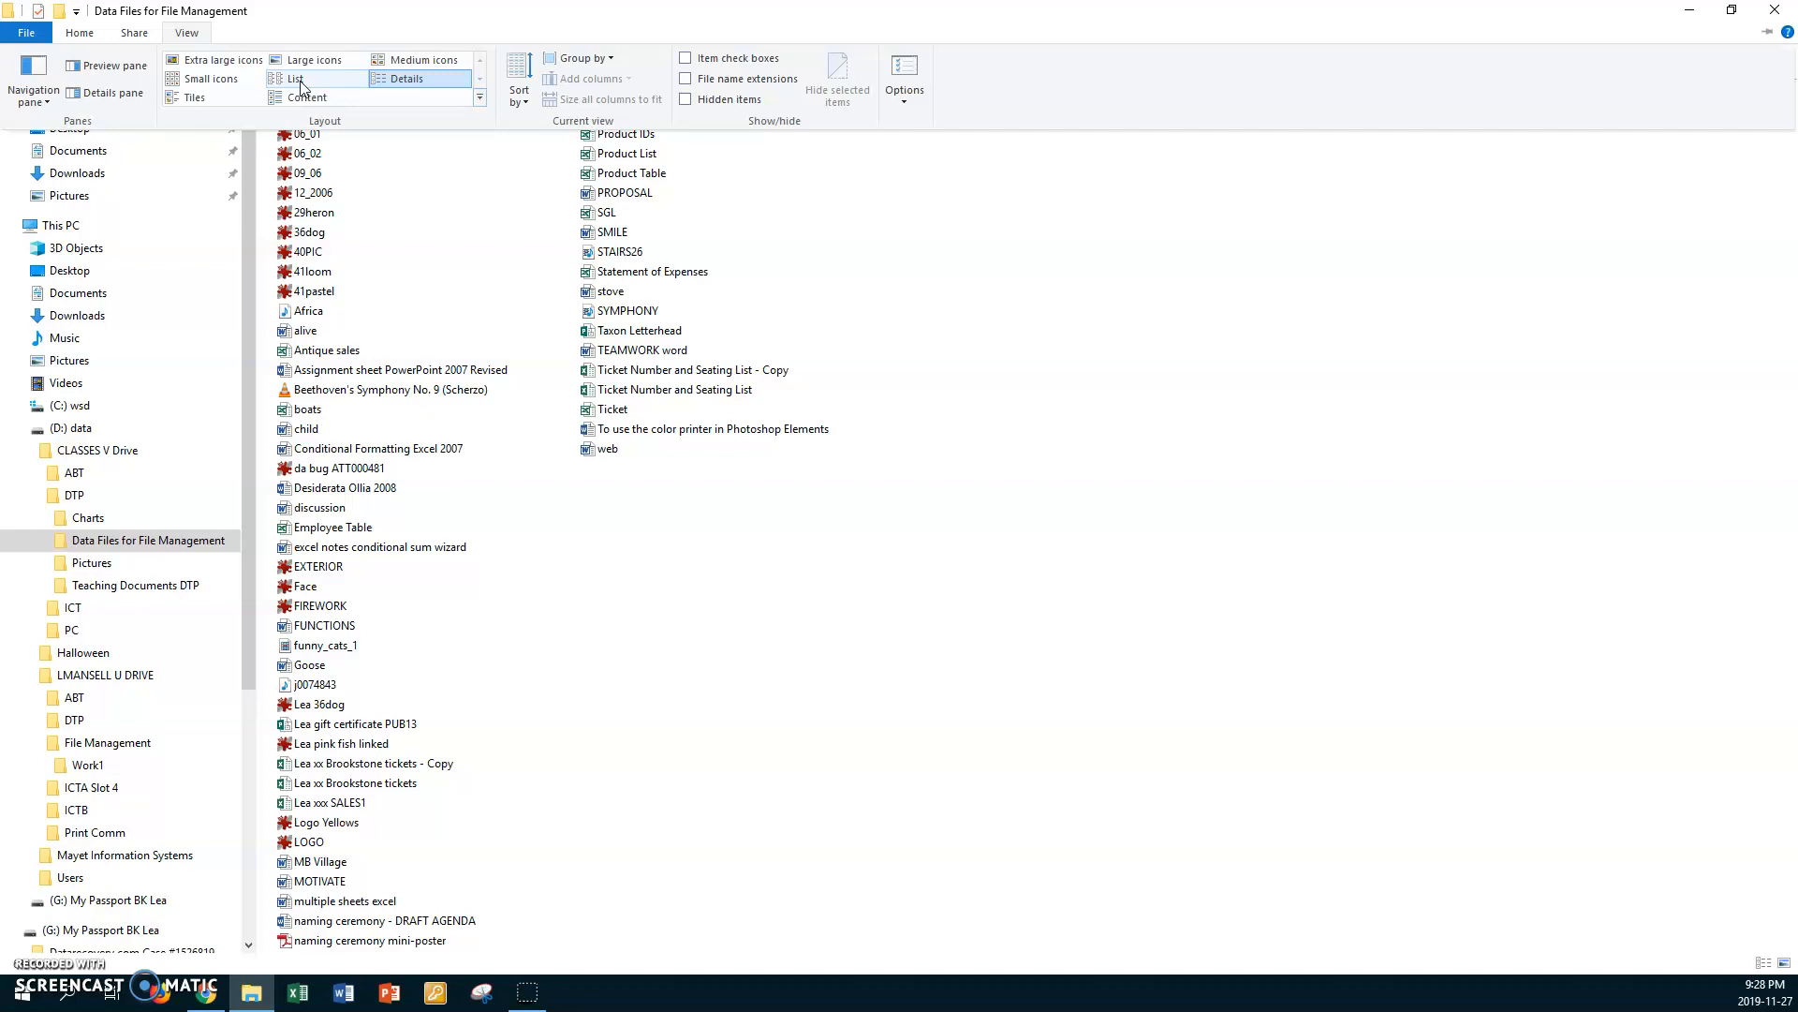
pyautogui.click(404, 81)
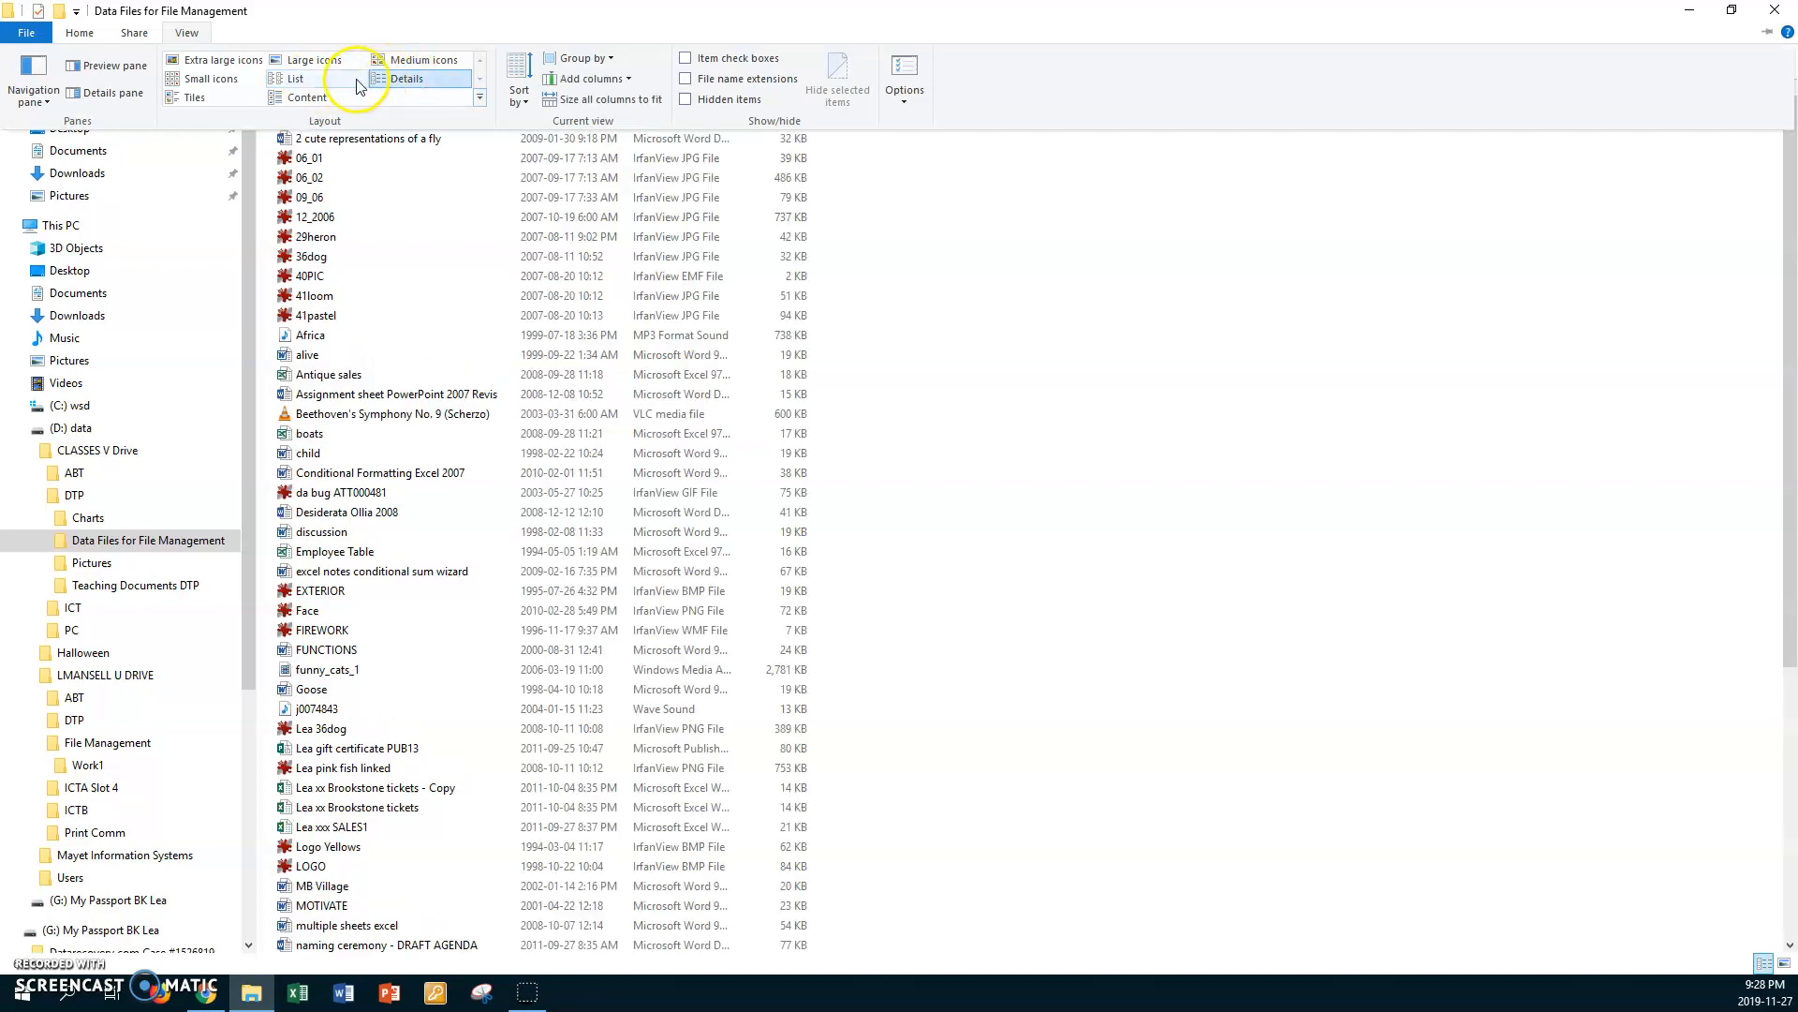
pyautogui.click(295, 78)
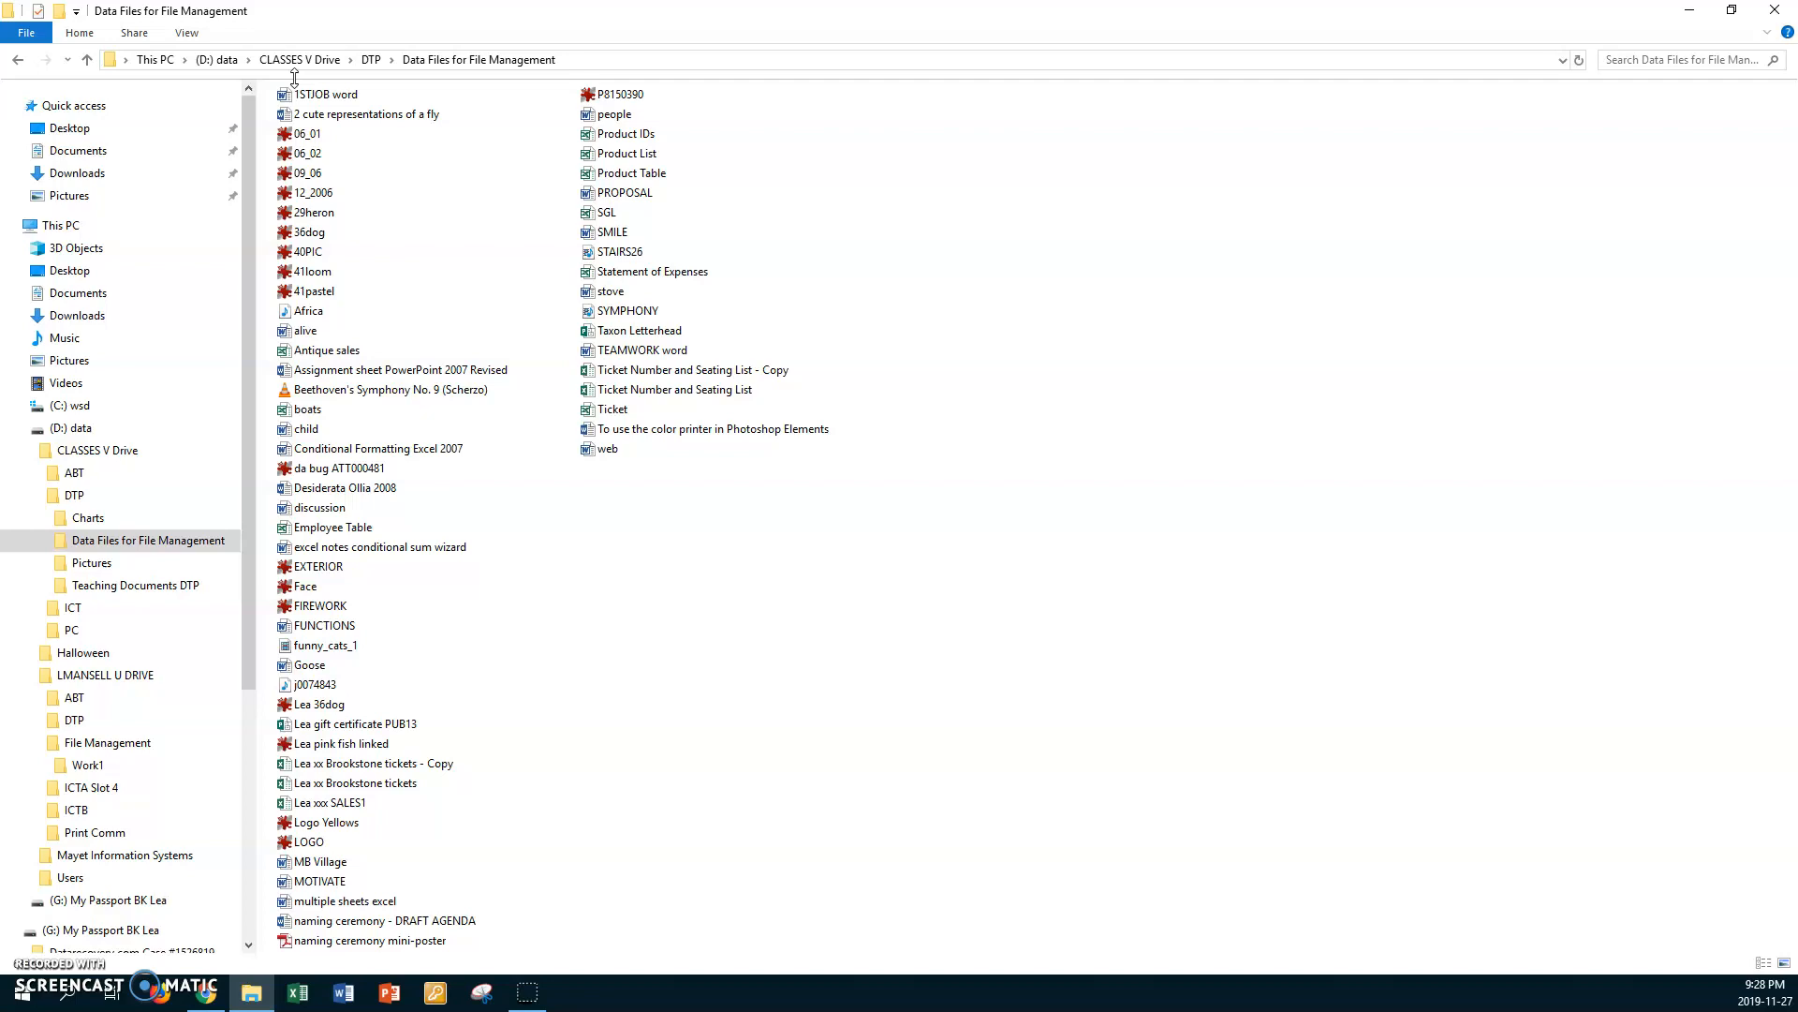
pyautogui.click(343, 140)
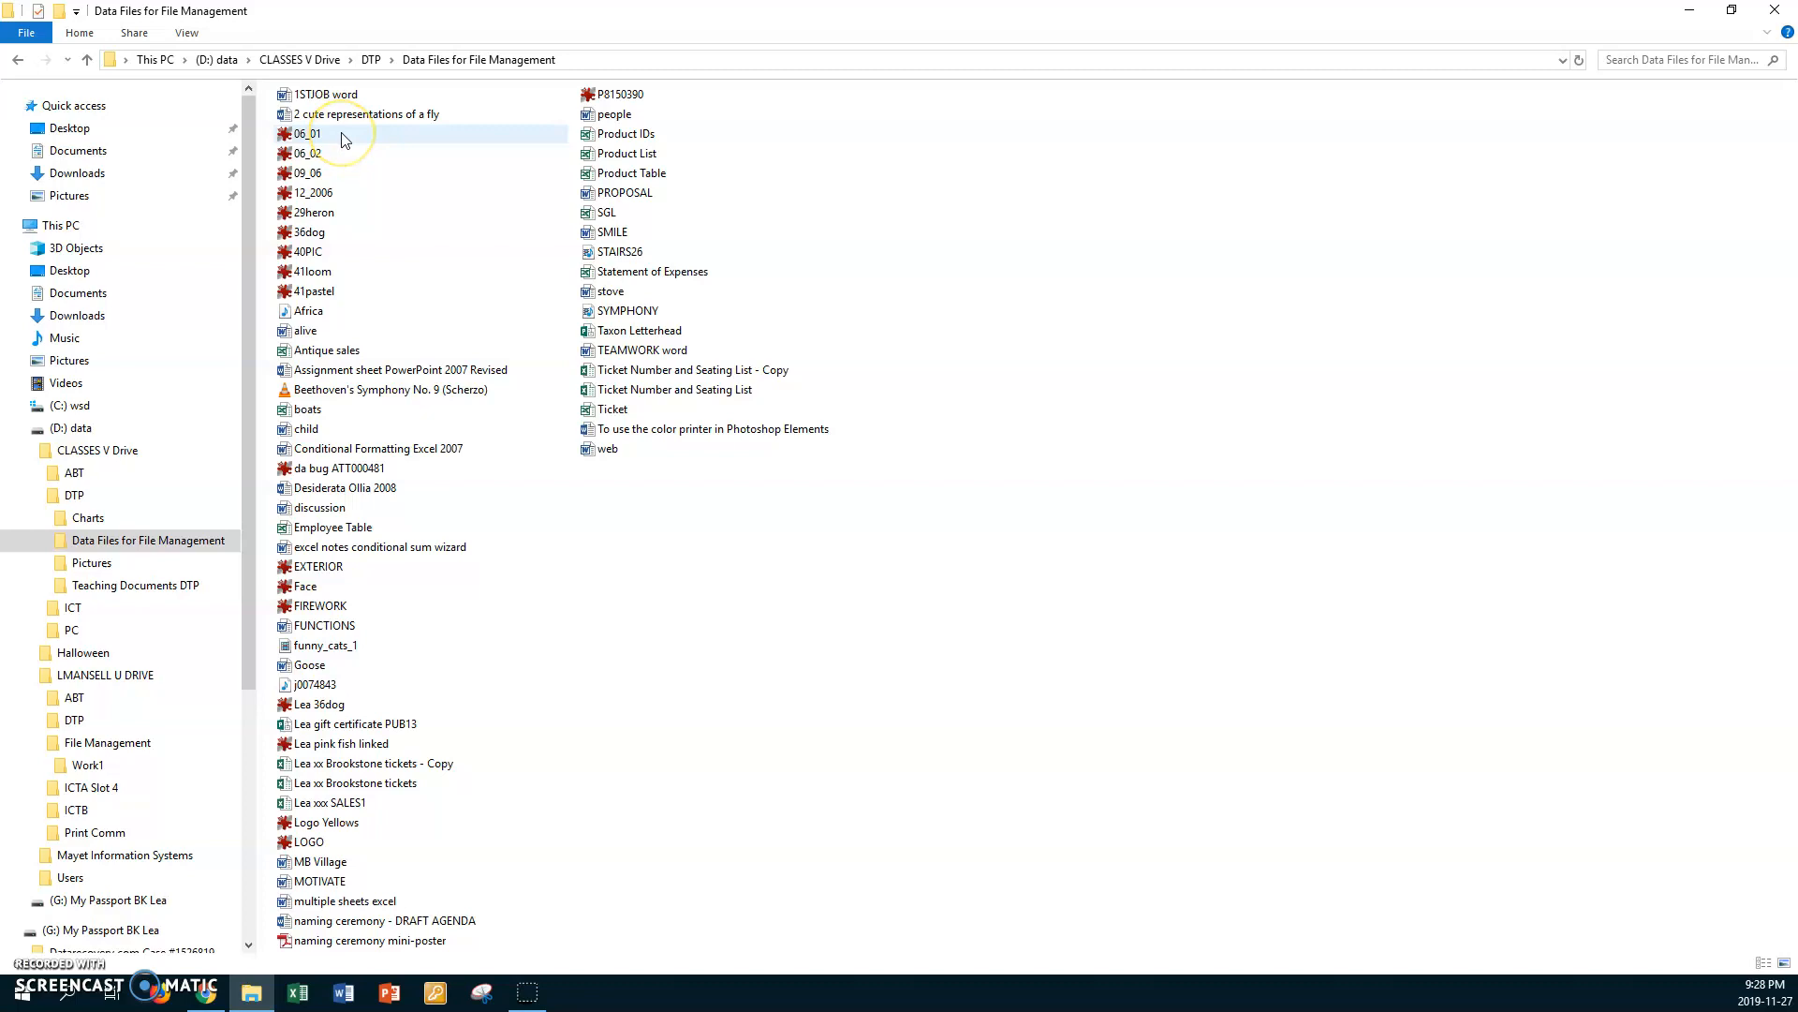
# Step: Select all the data files from 1STJOB word through web as one continuous range
pyautogui.moveTo(344, 139)
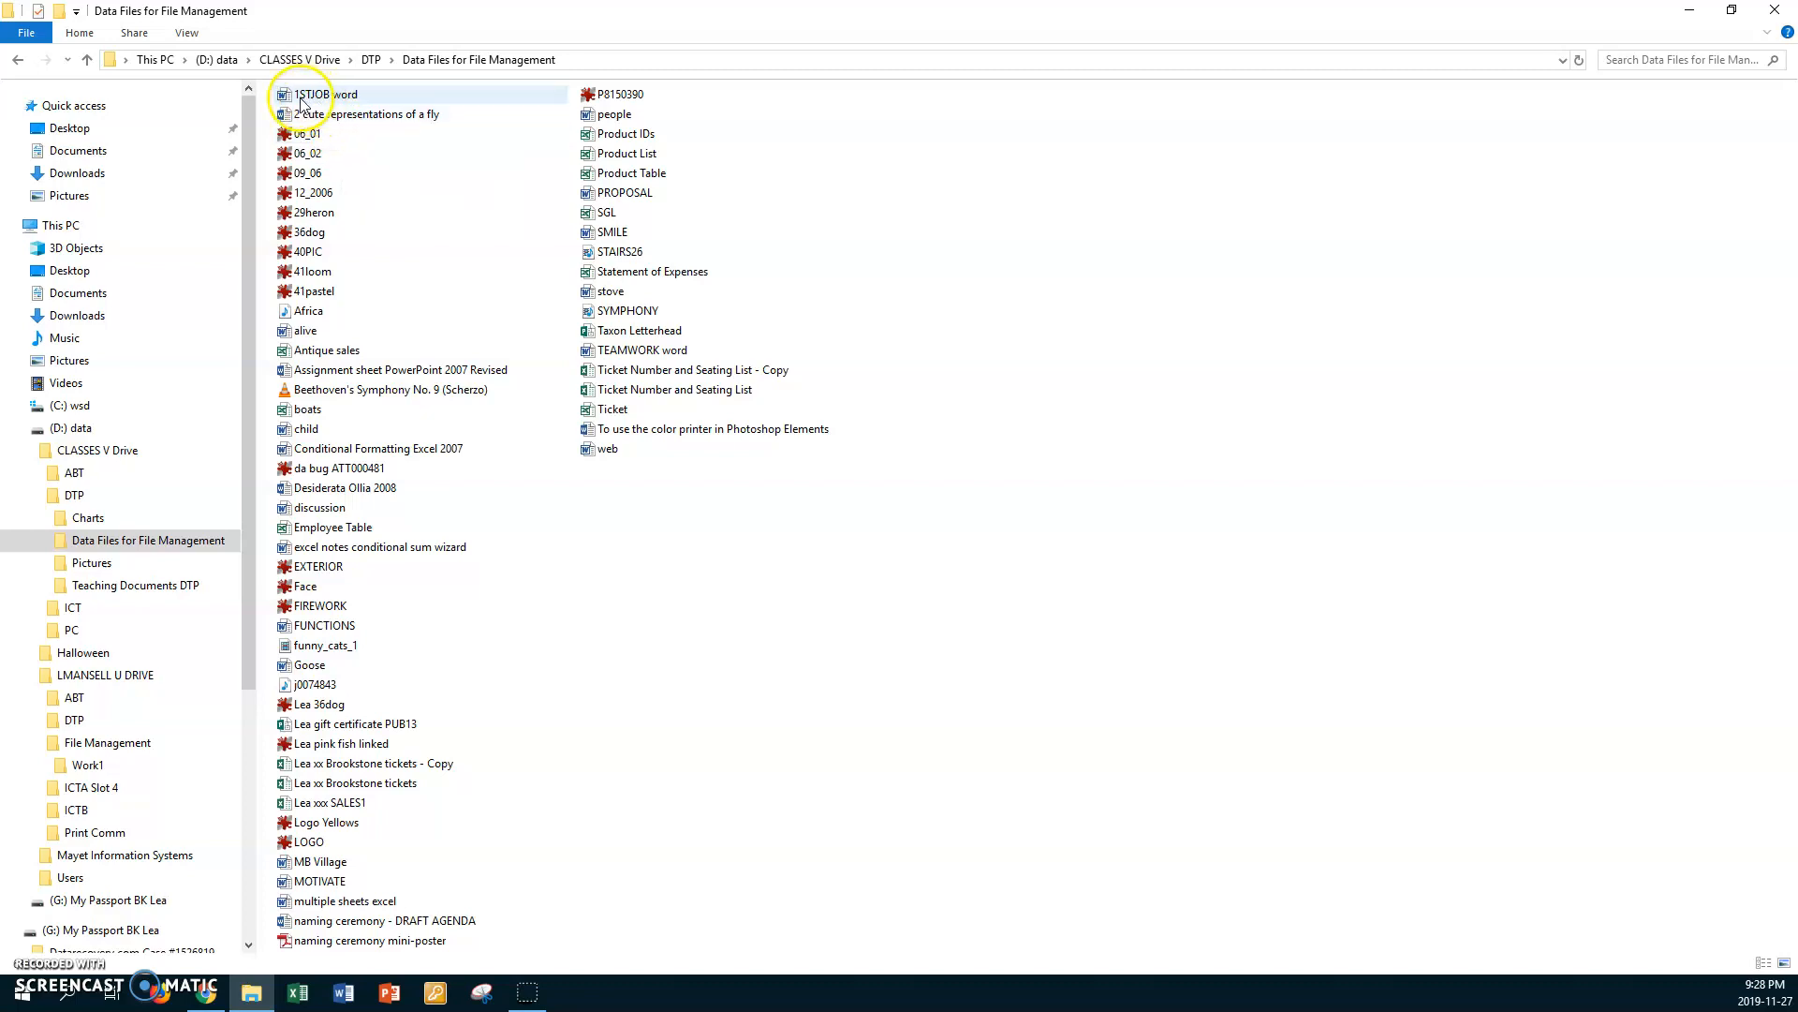
pyautogui.click(286, 96)
pyautogui.click(286, 97)
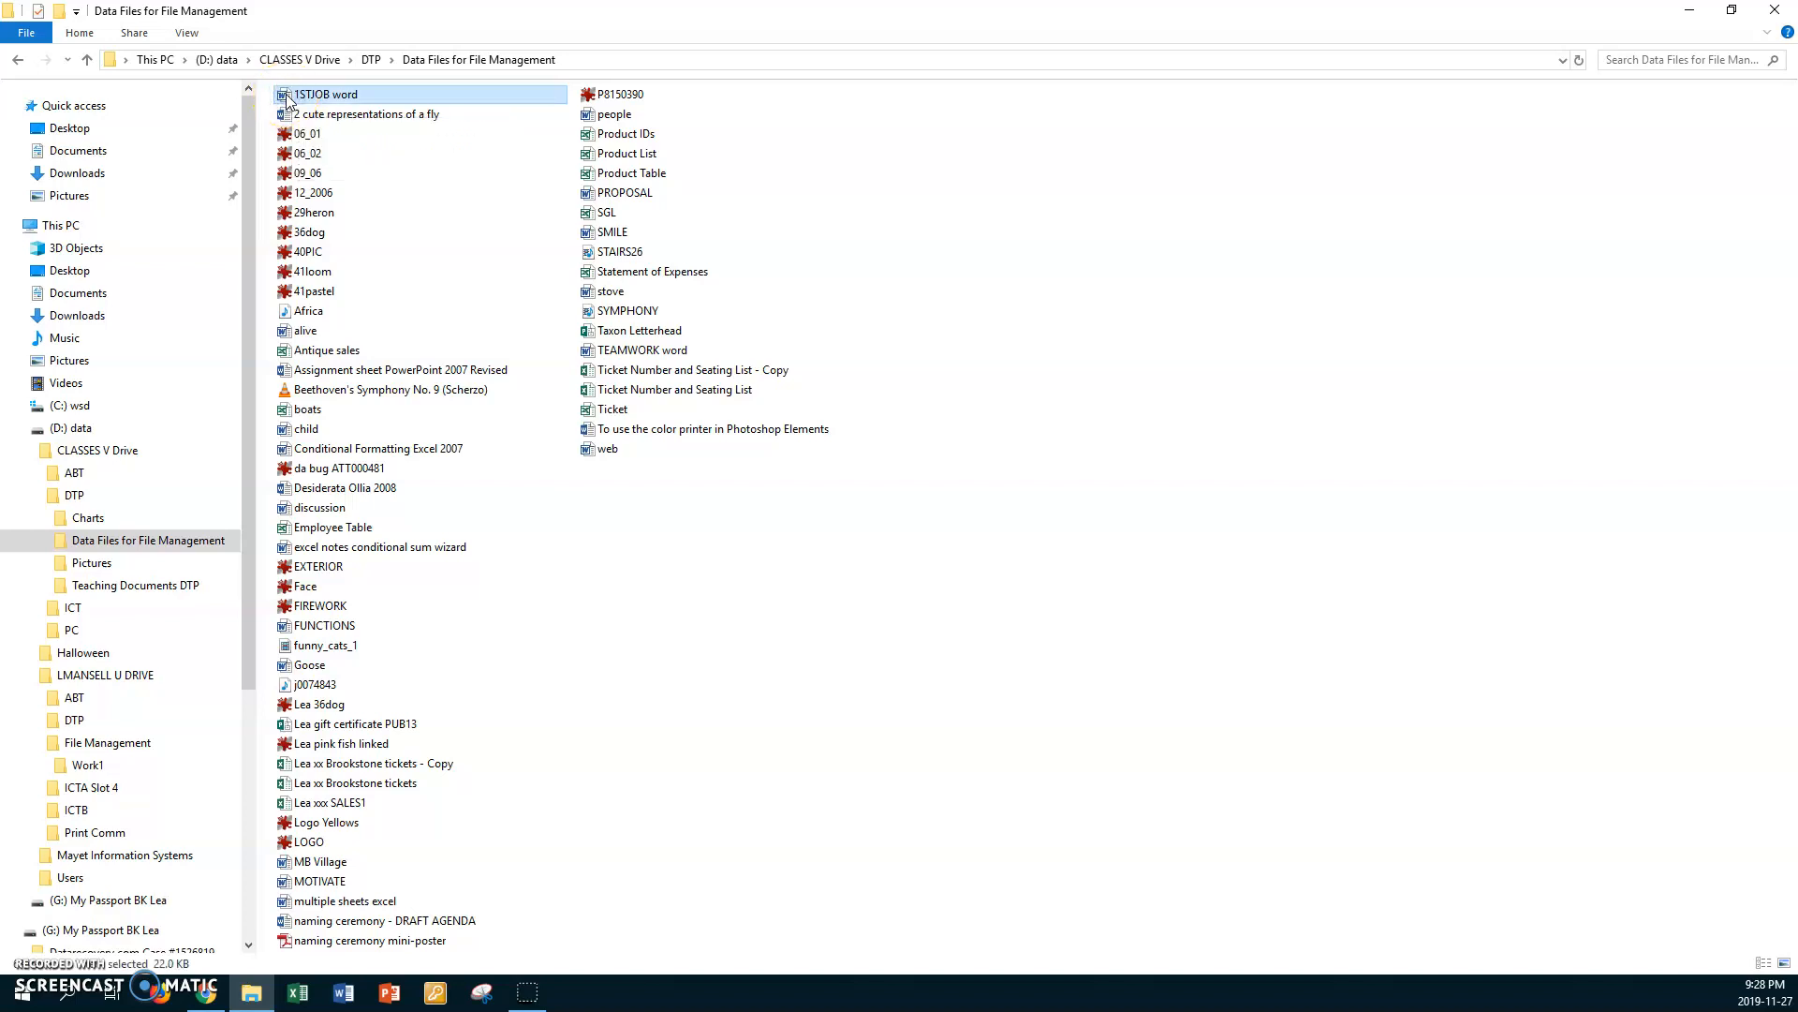
pyautogui.keyDown('shift'); pyautogui.click(616, 457); pyautogui.keyUp('shift')
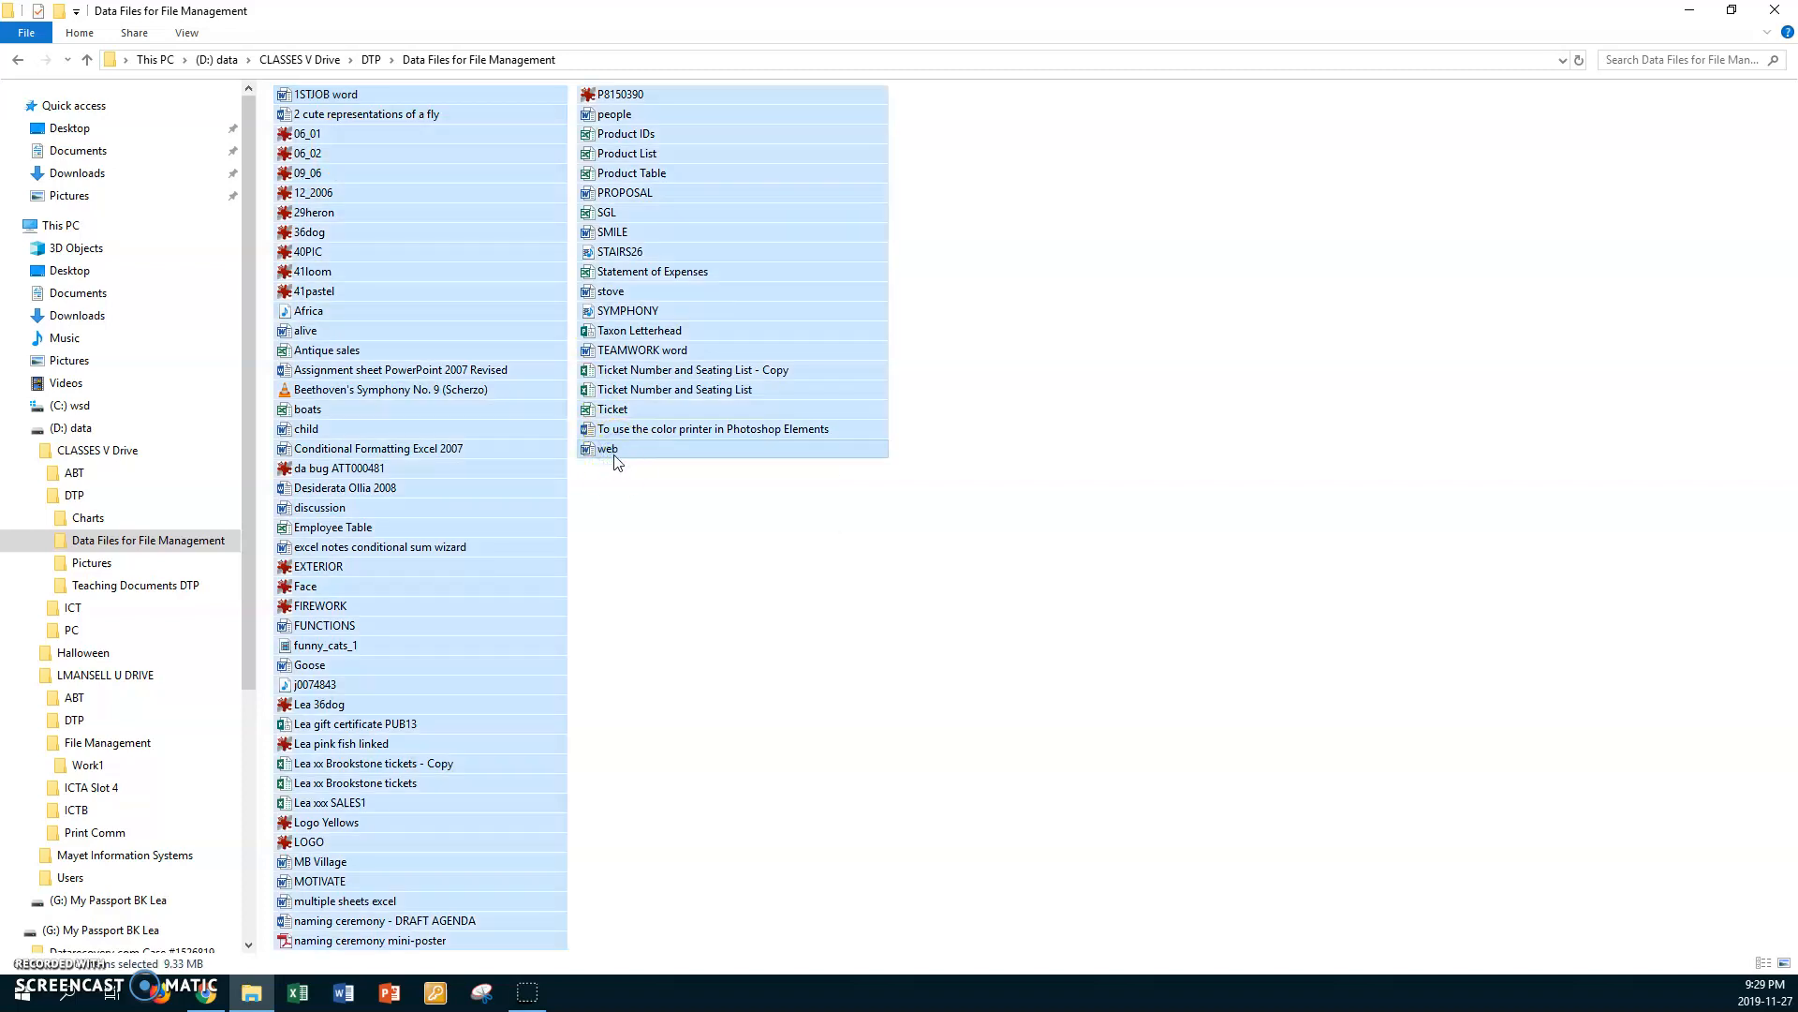
# Step: Reselect the data files from 1STJOB word through web, clear the selection, and select every file in the folder at once
pyautogui.click(623, 483)
pyautogui.click(326, 94)
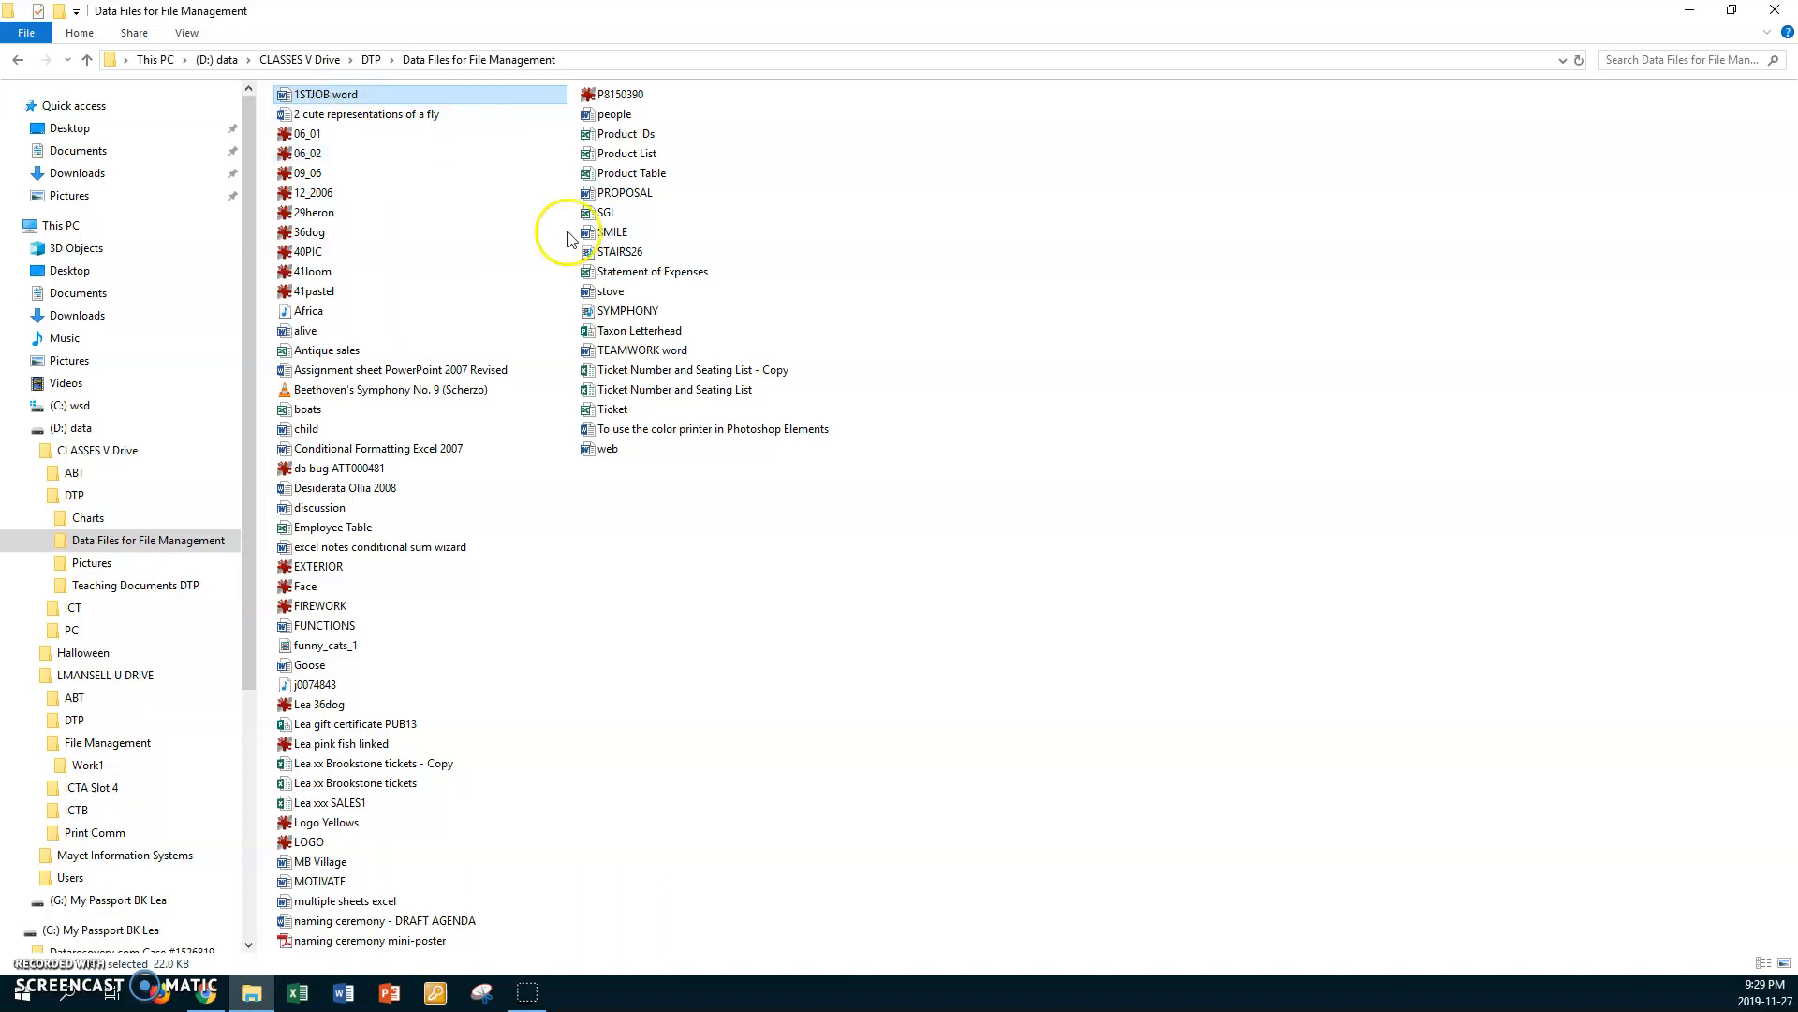
pyautogui.keyDown('shift'); pyautogui.click(618, 453); pyautogui.keyUp('shift')
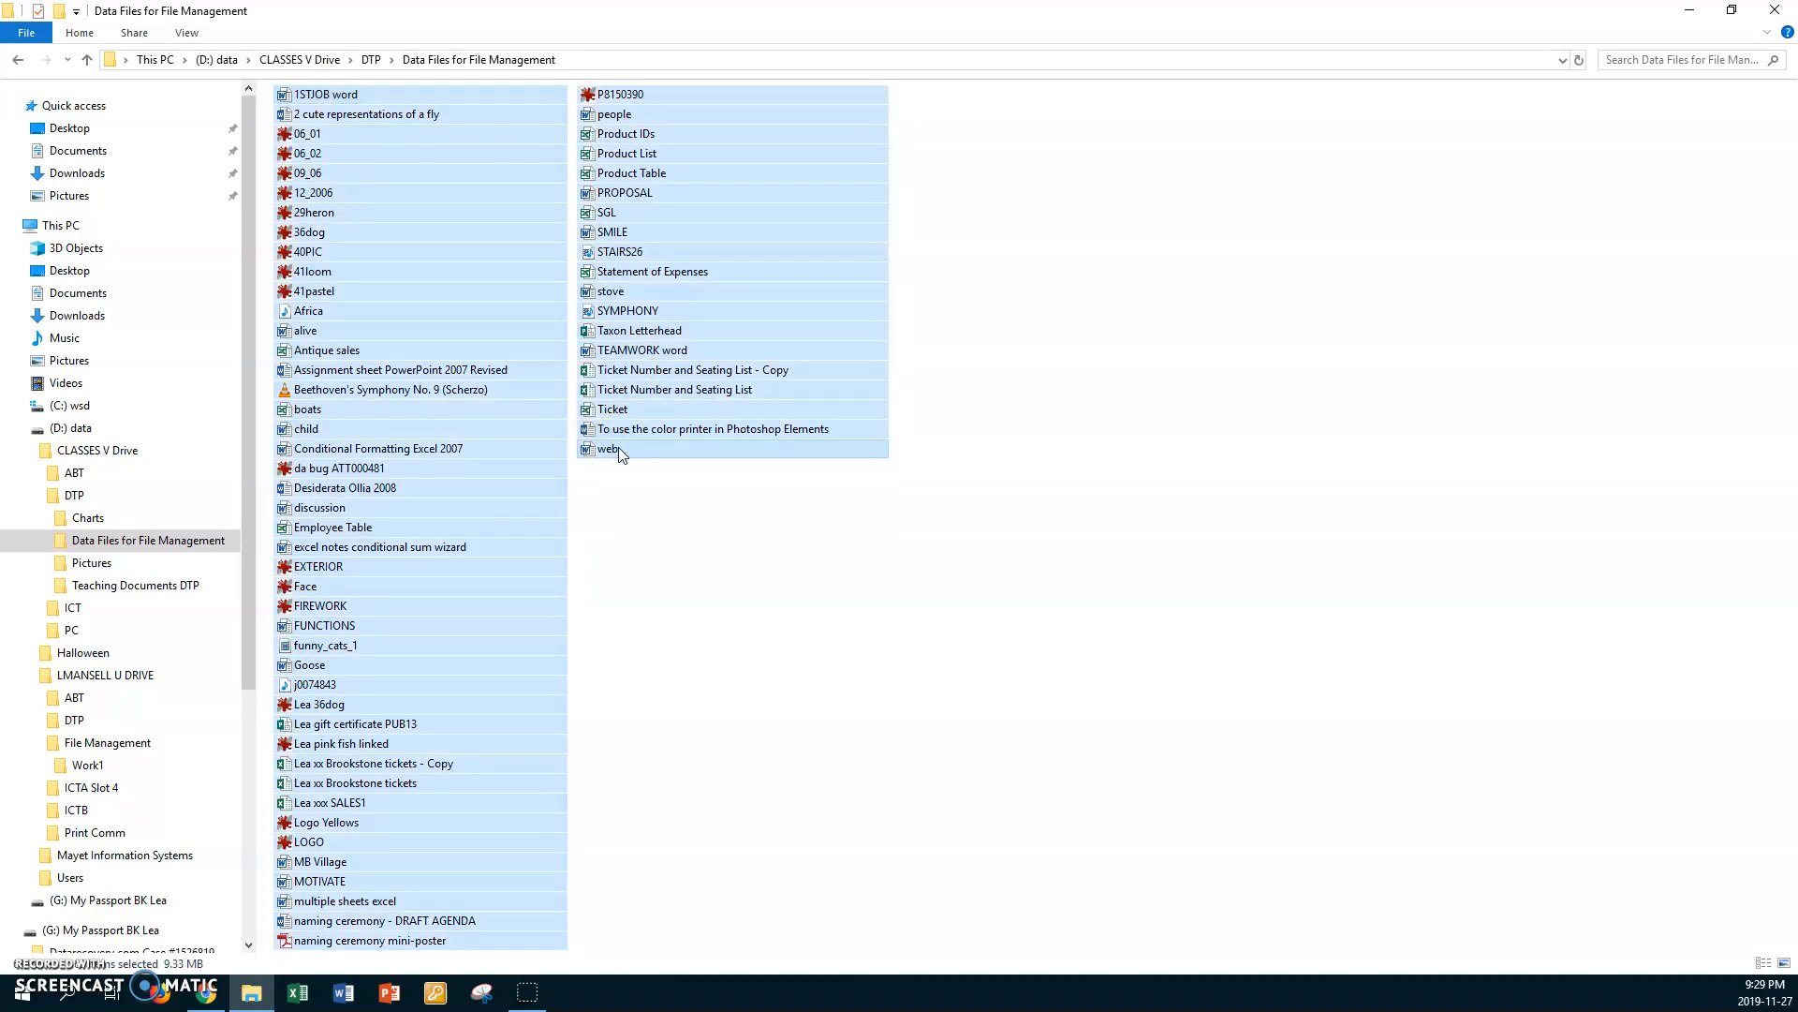
pyautogui.click(632, 526)
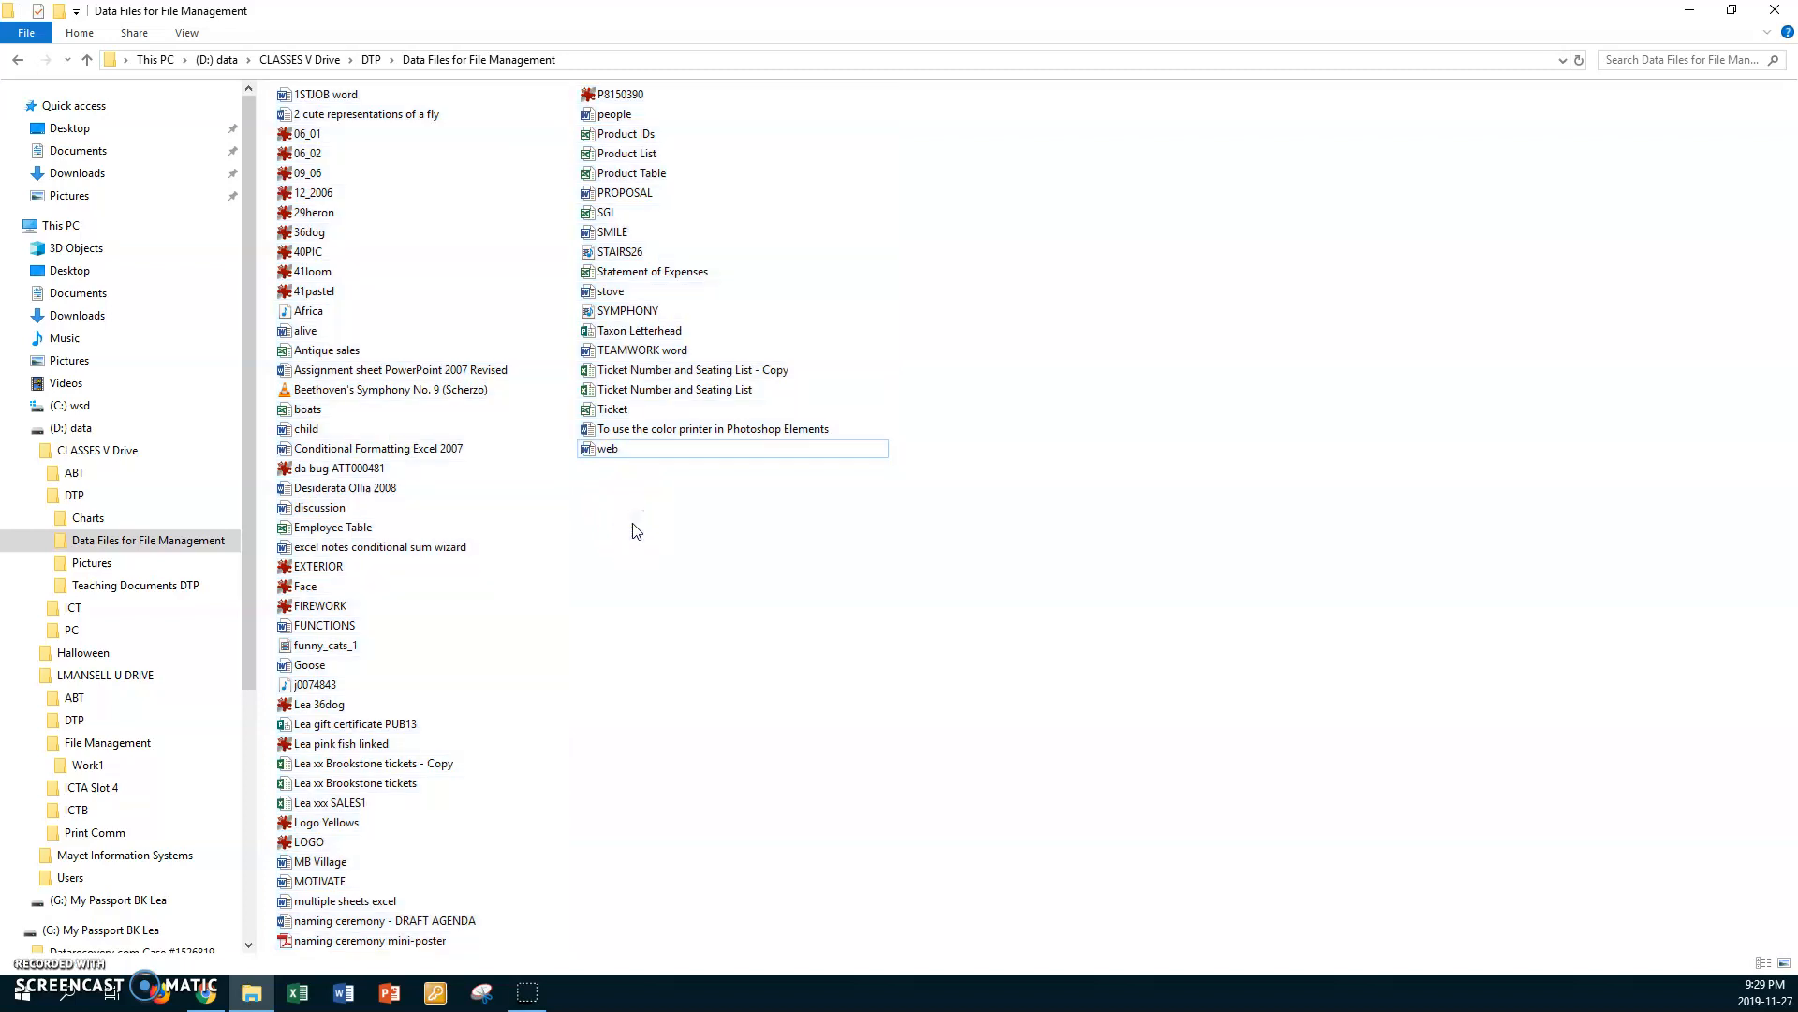
pyautogui.hotkey('ctrl', 'a')
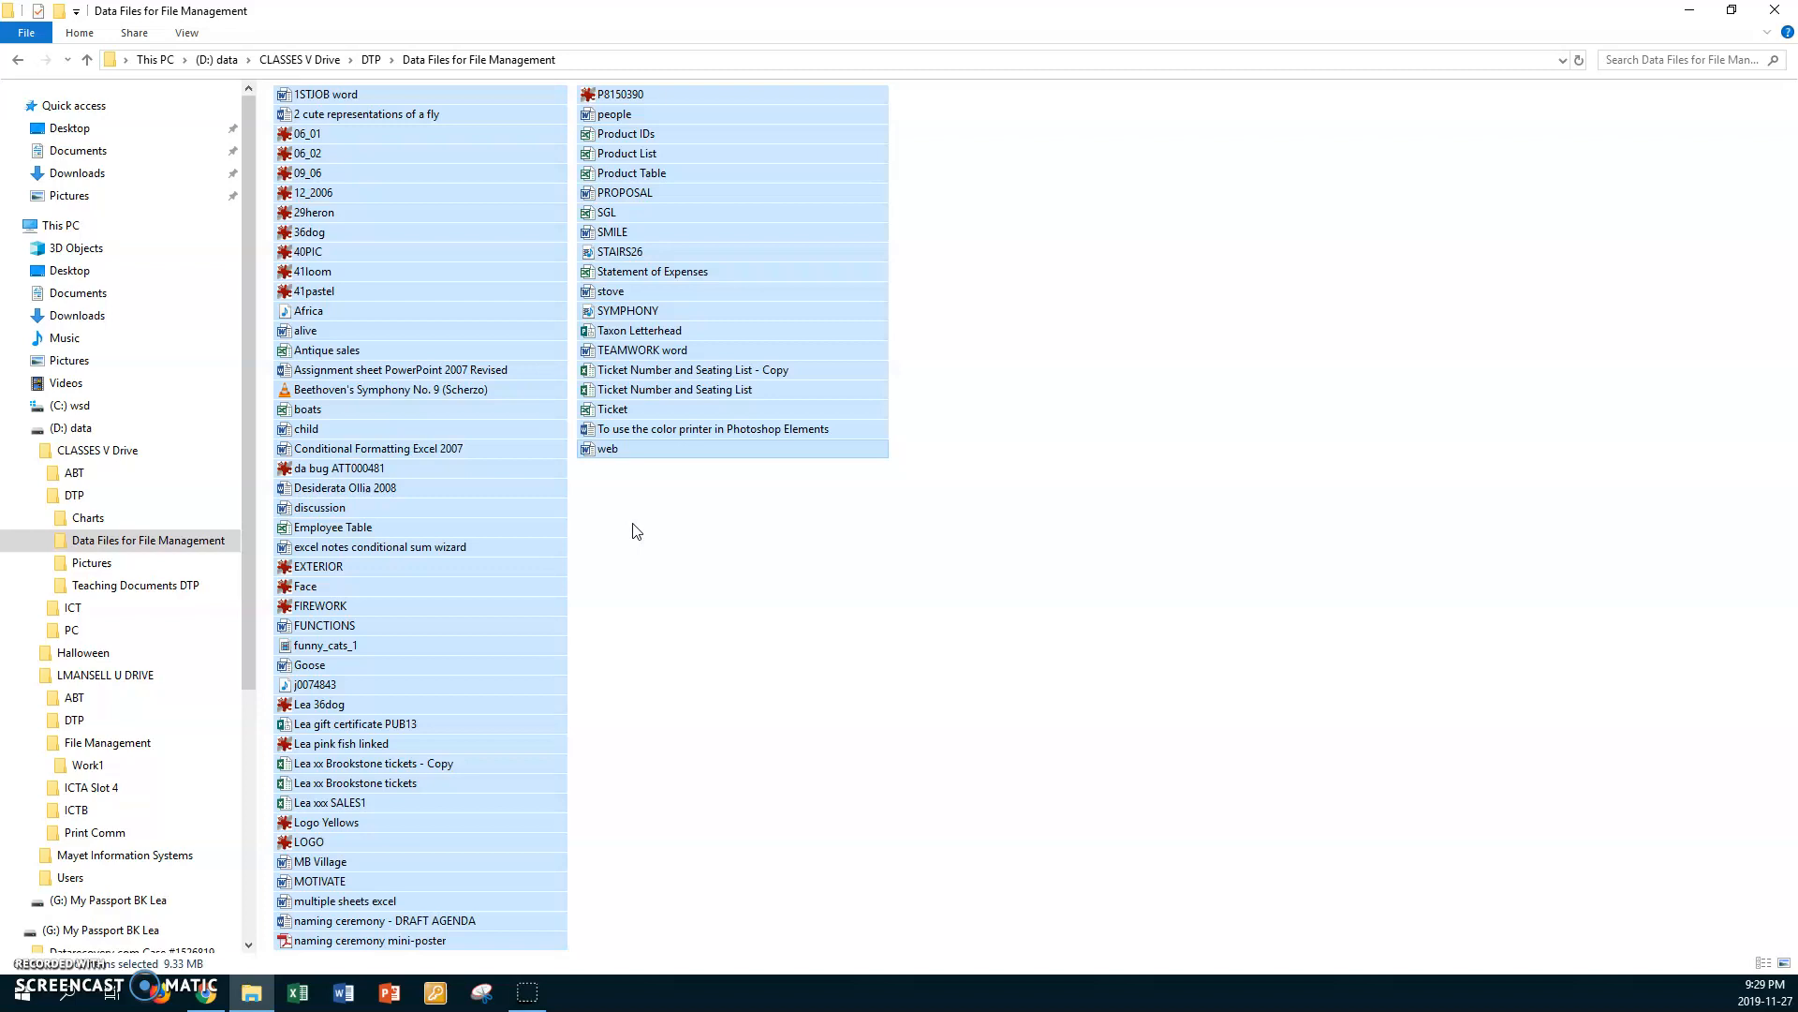
# Step: Clear the selection, select the range from 1STJOB word through web again, and copy the files
pyautogui.click(636, 531)
pyautogui.click(326, 95)
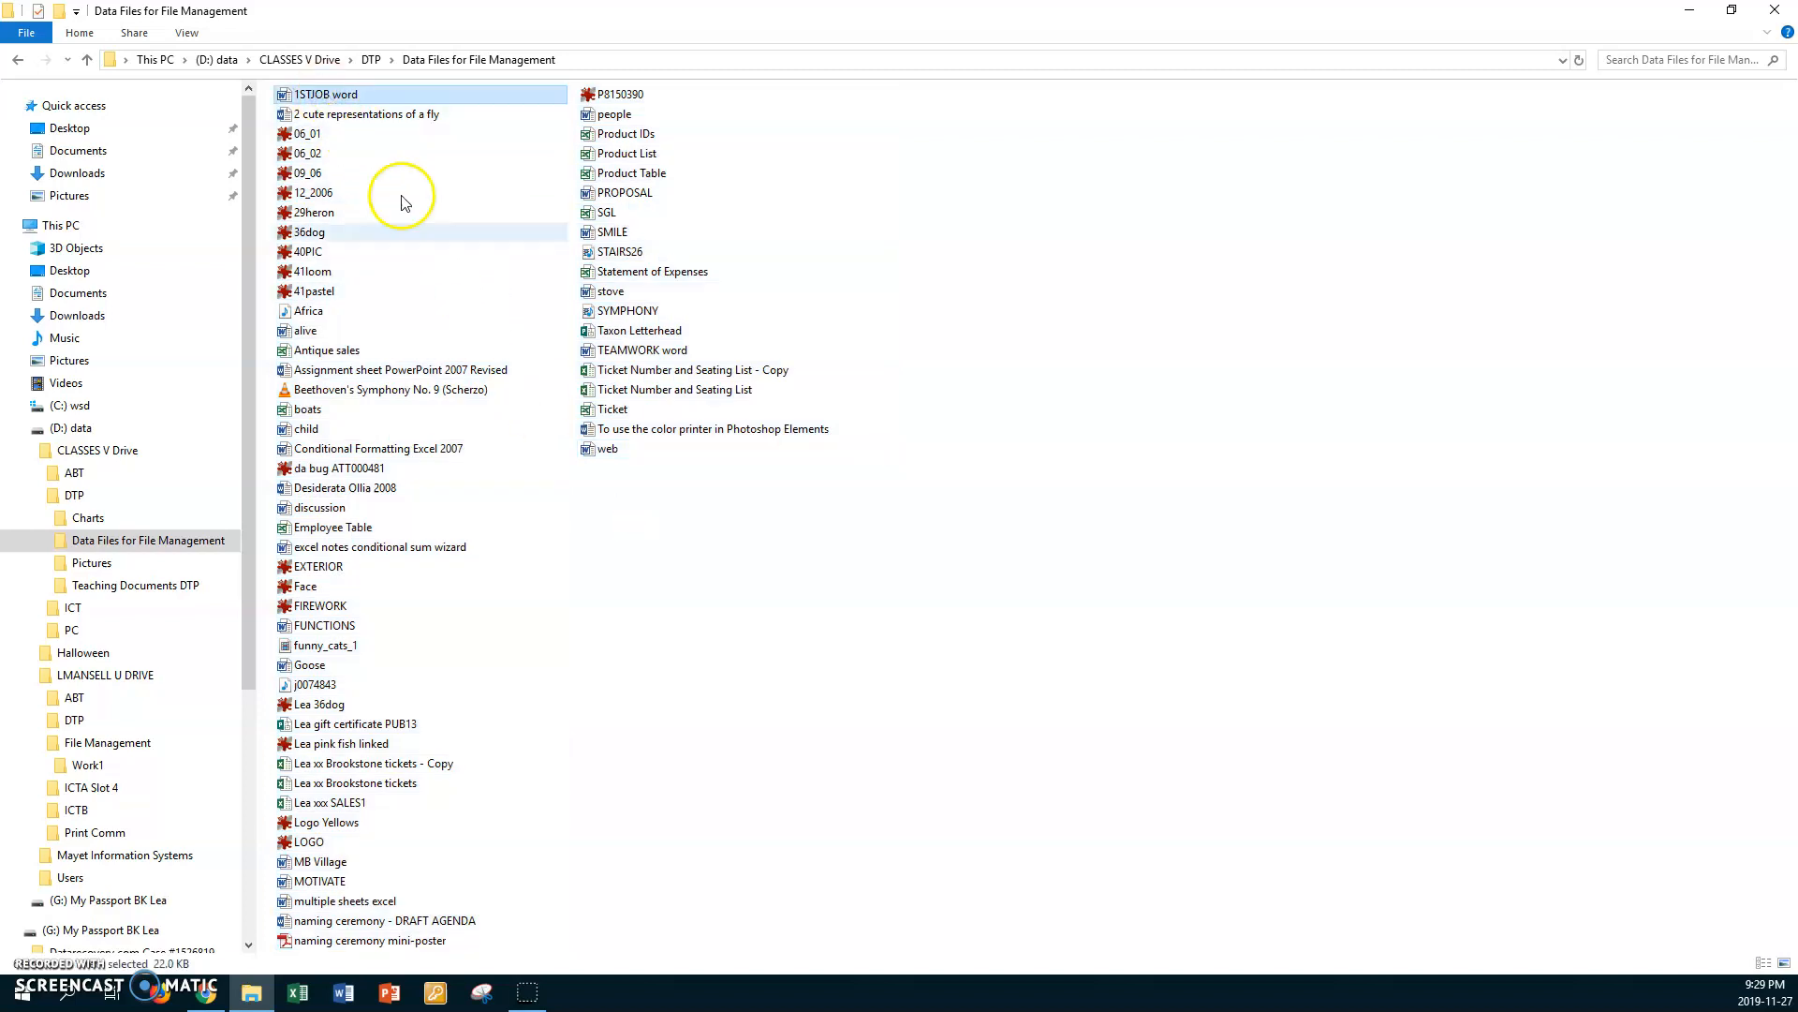
pyautogui.keyDown('shift'); pyautogui.click(607, 450); pyautogui.keyUp('shift')
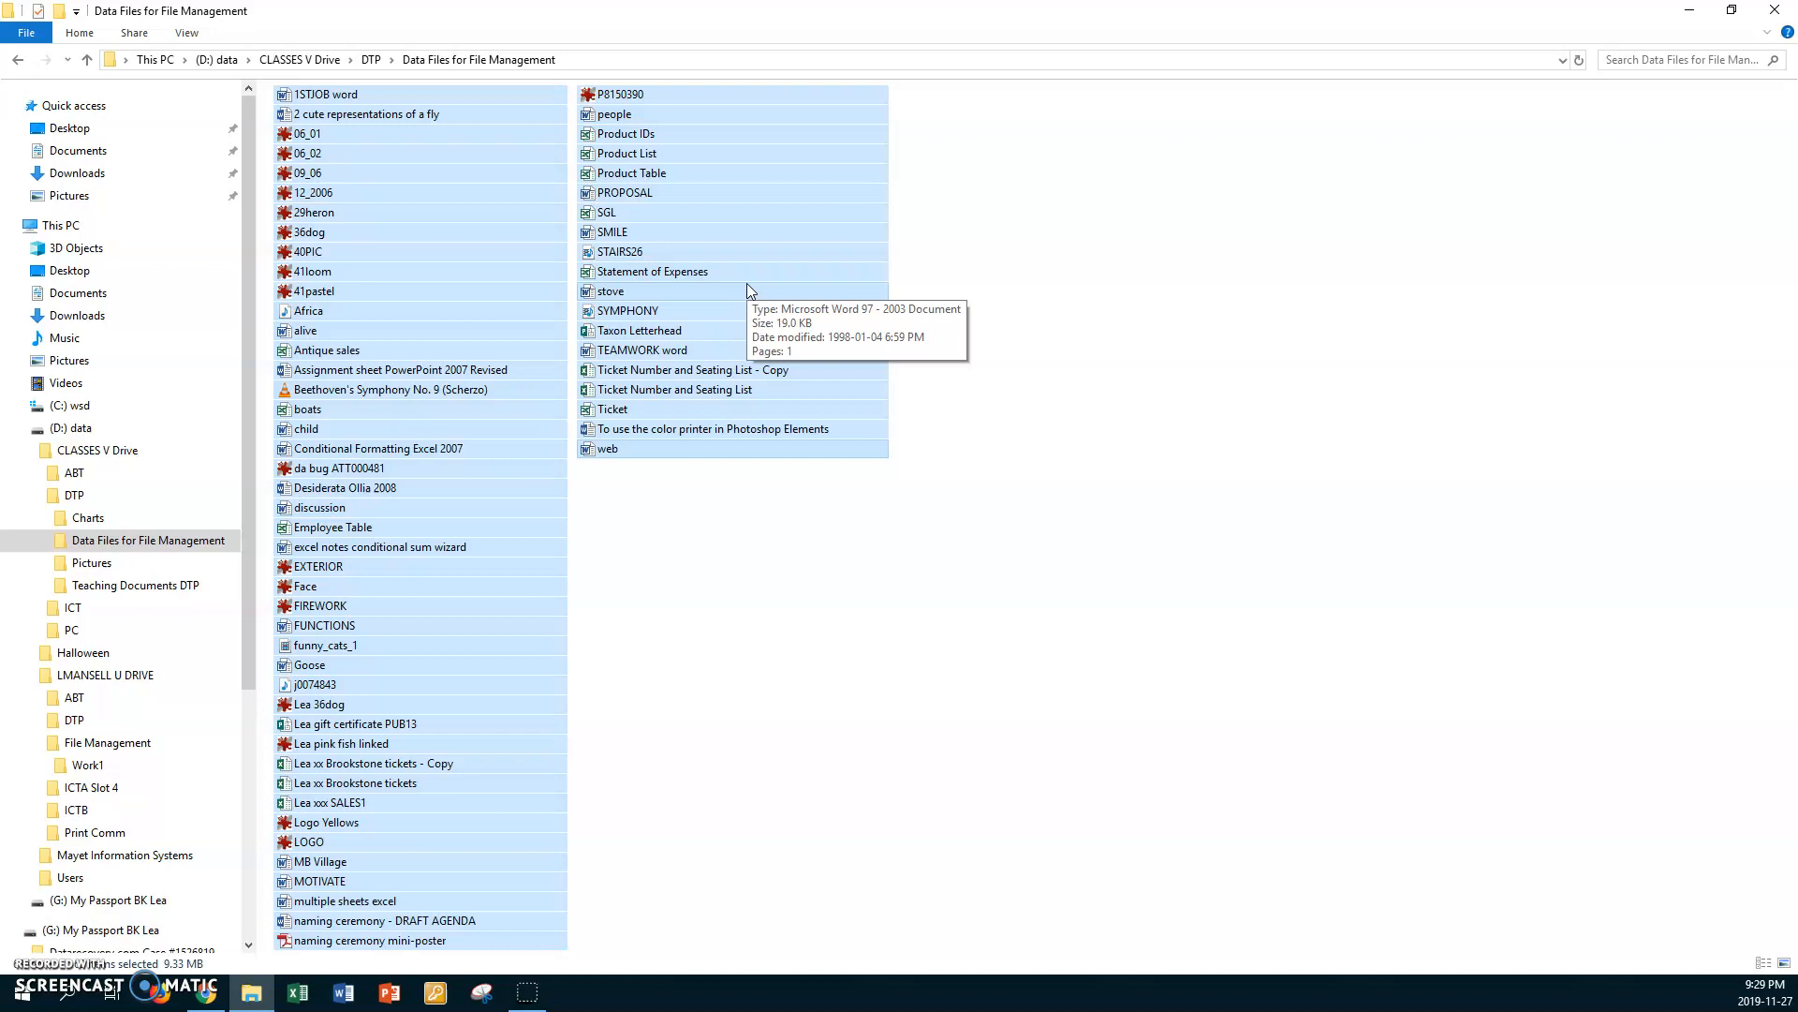
# Step: Paste the copied data files into the Work1 folder inside File Management on the U DRIVE
pyautogui.click(120, 676)
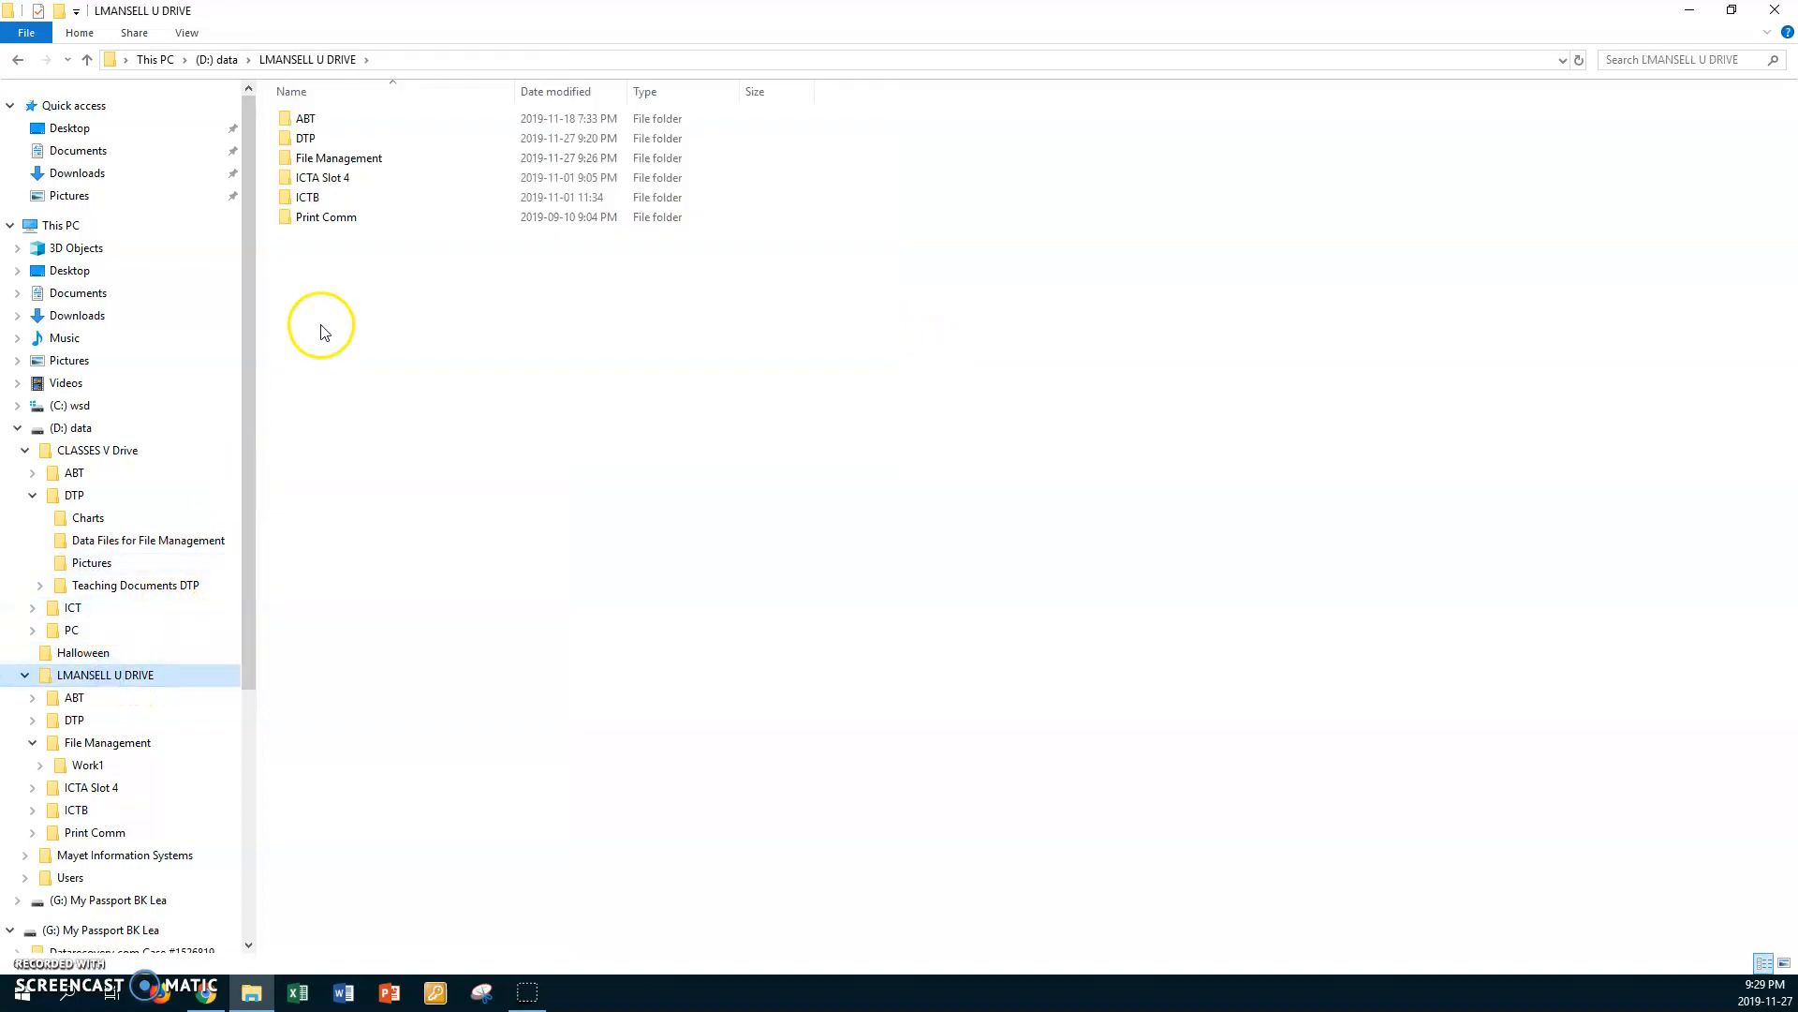
pyautogui.doubleClick(286, 168)
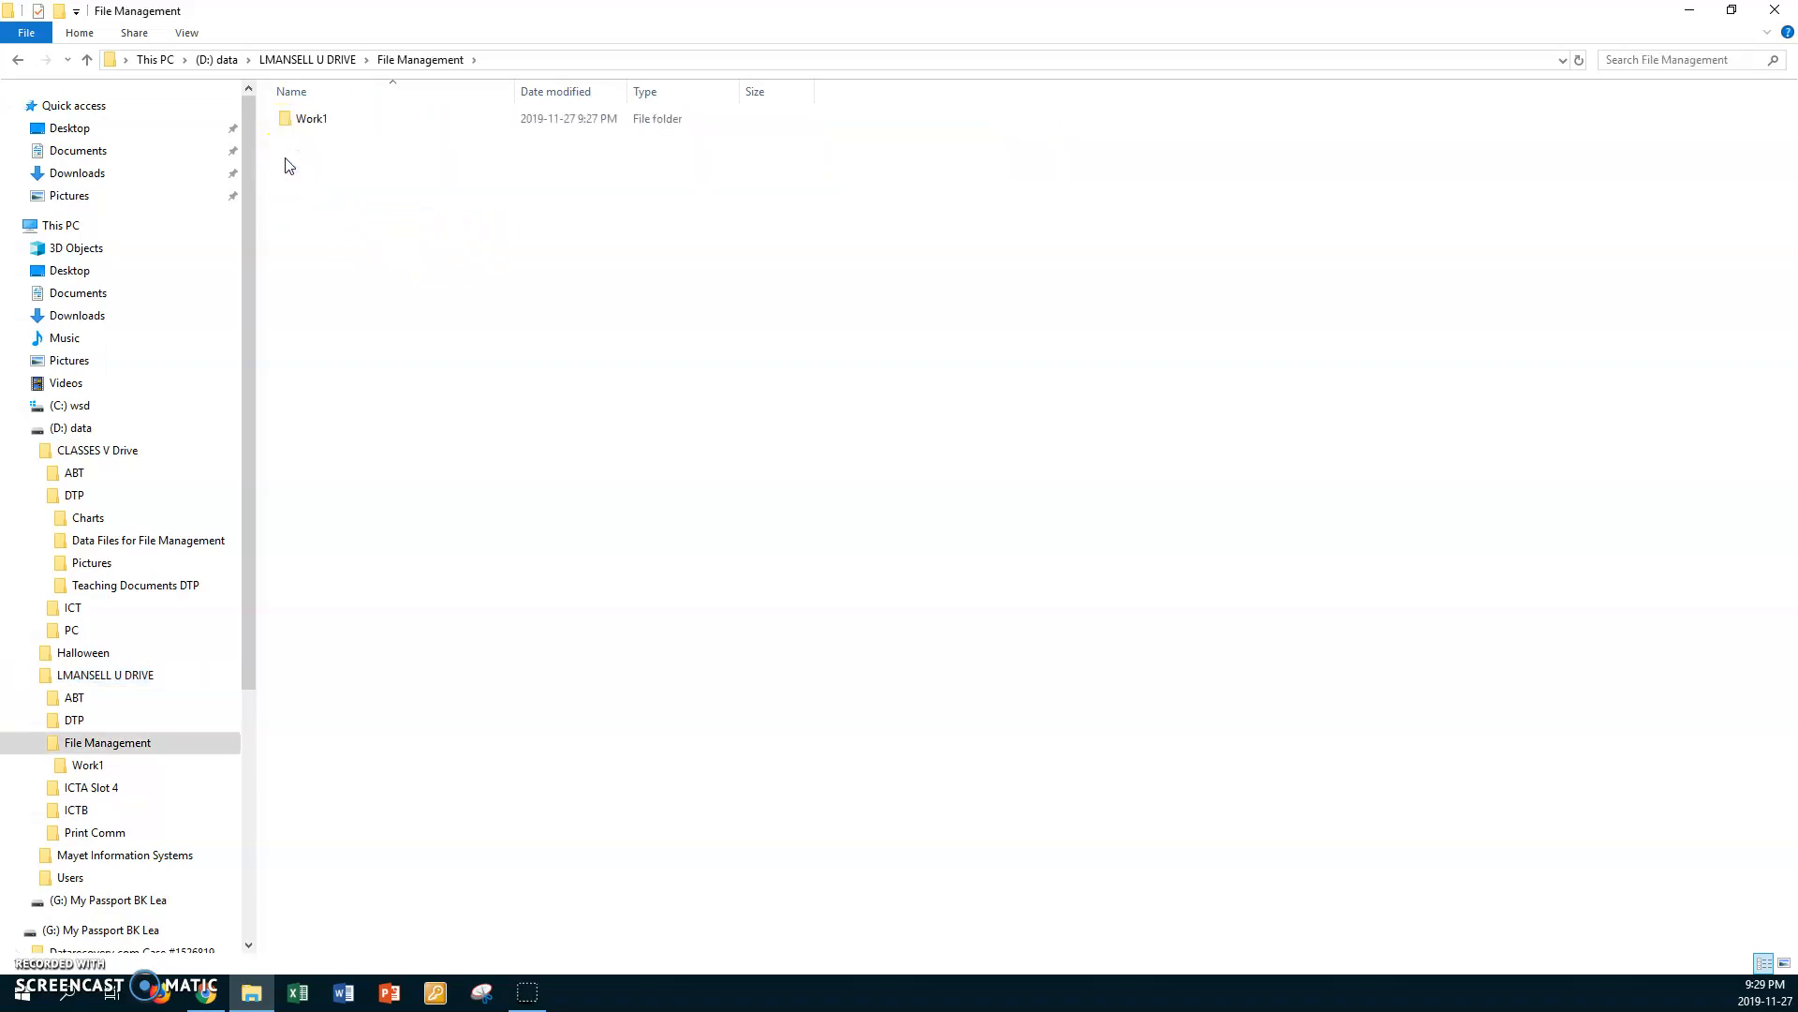
pyautogui.doubleClick(290, 119)
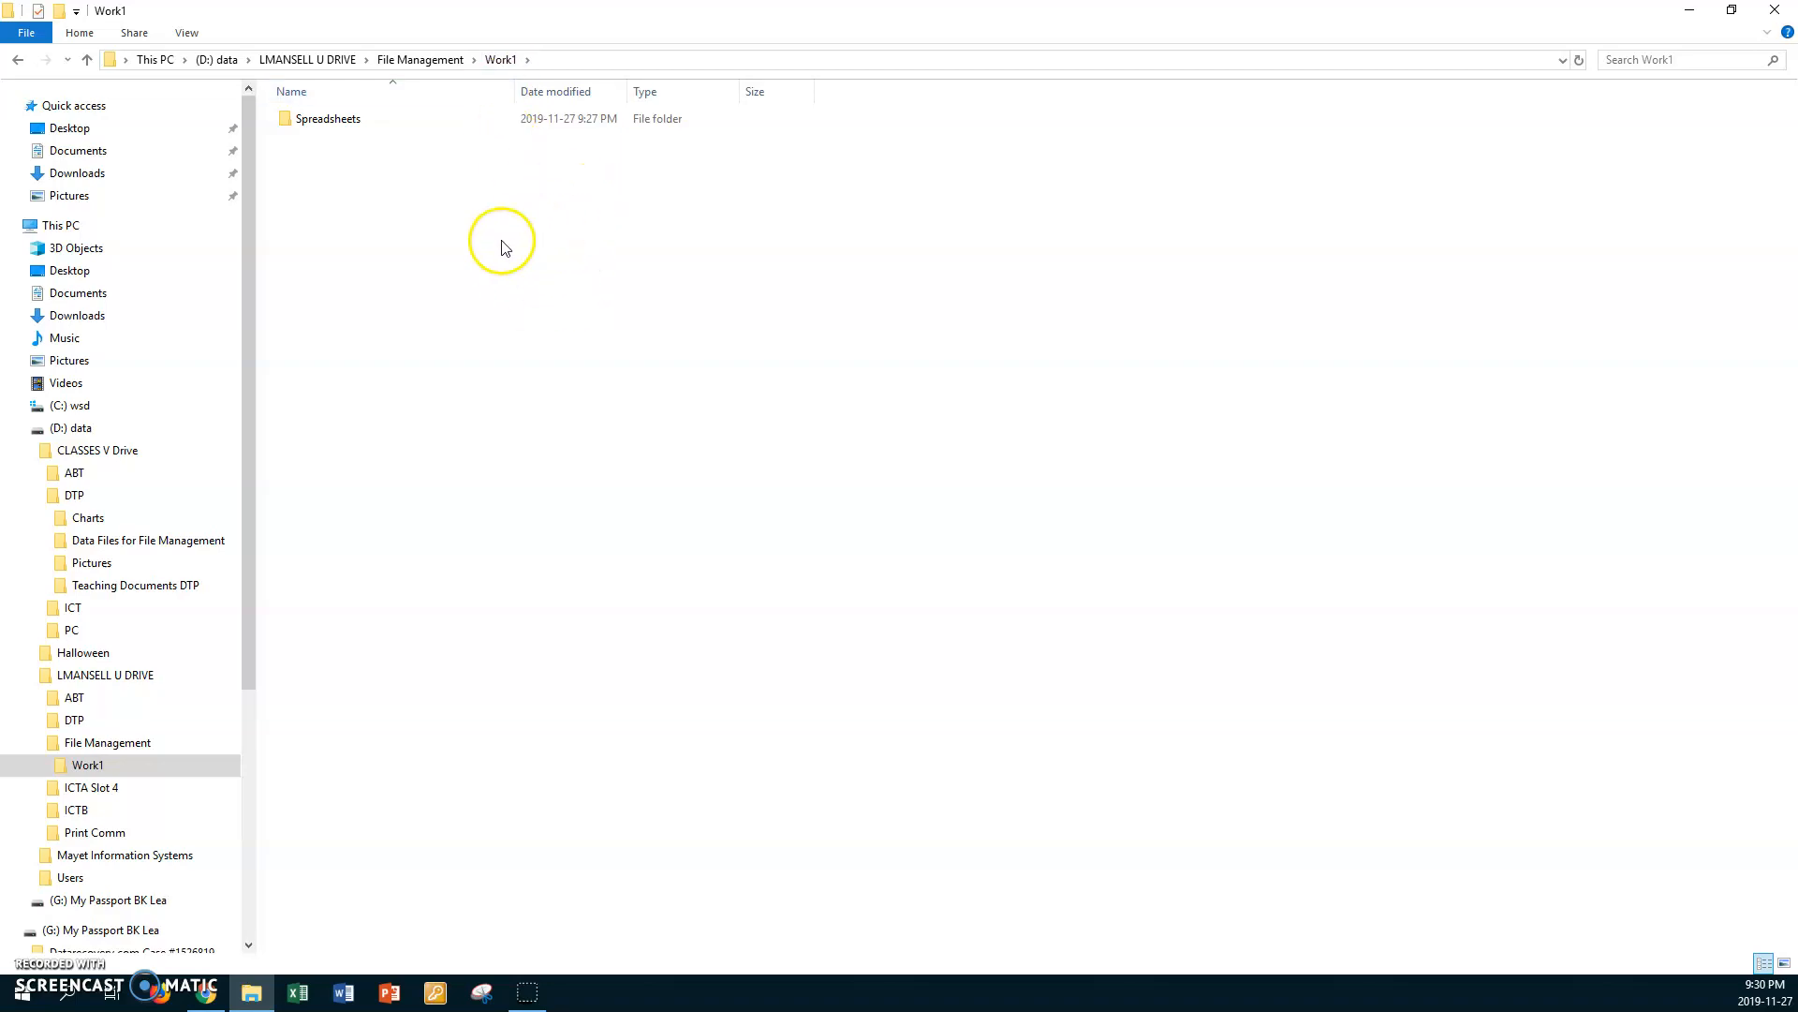
pyautogui.rightClick(556, 226)
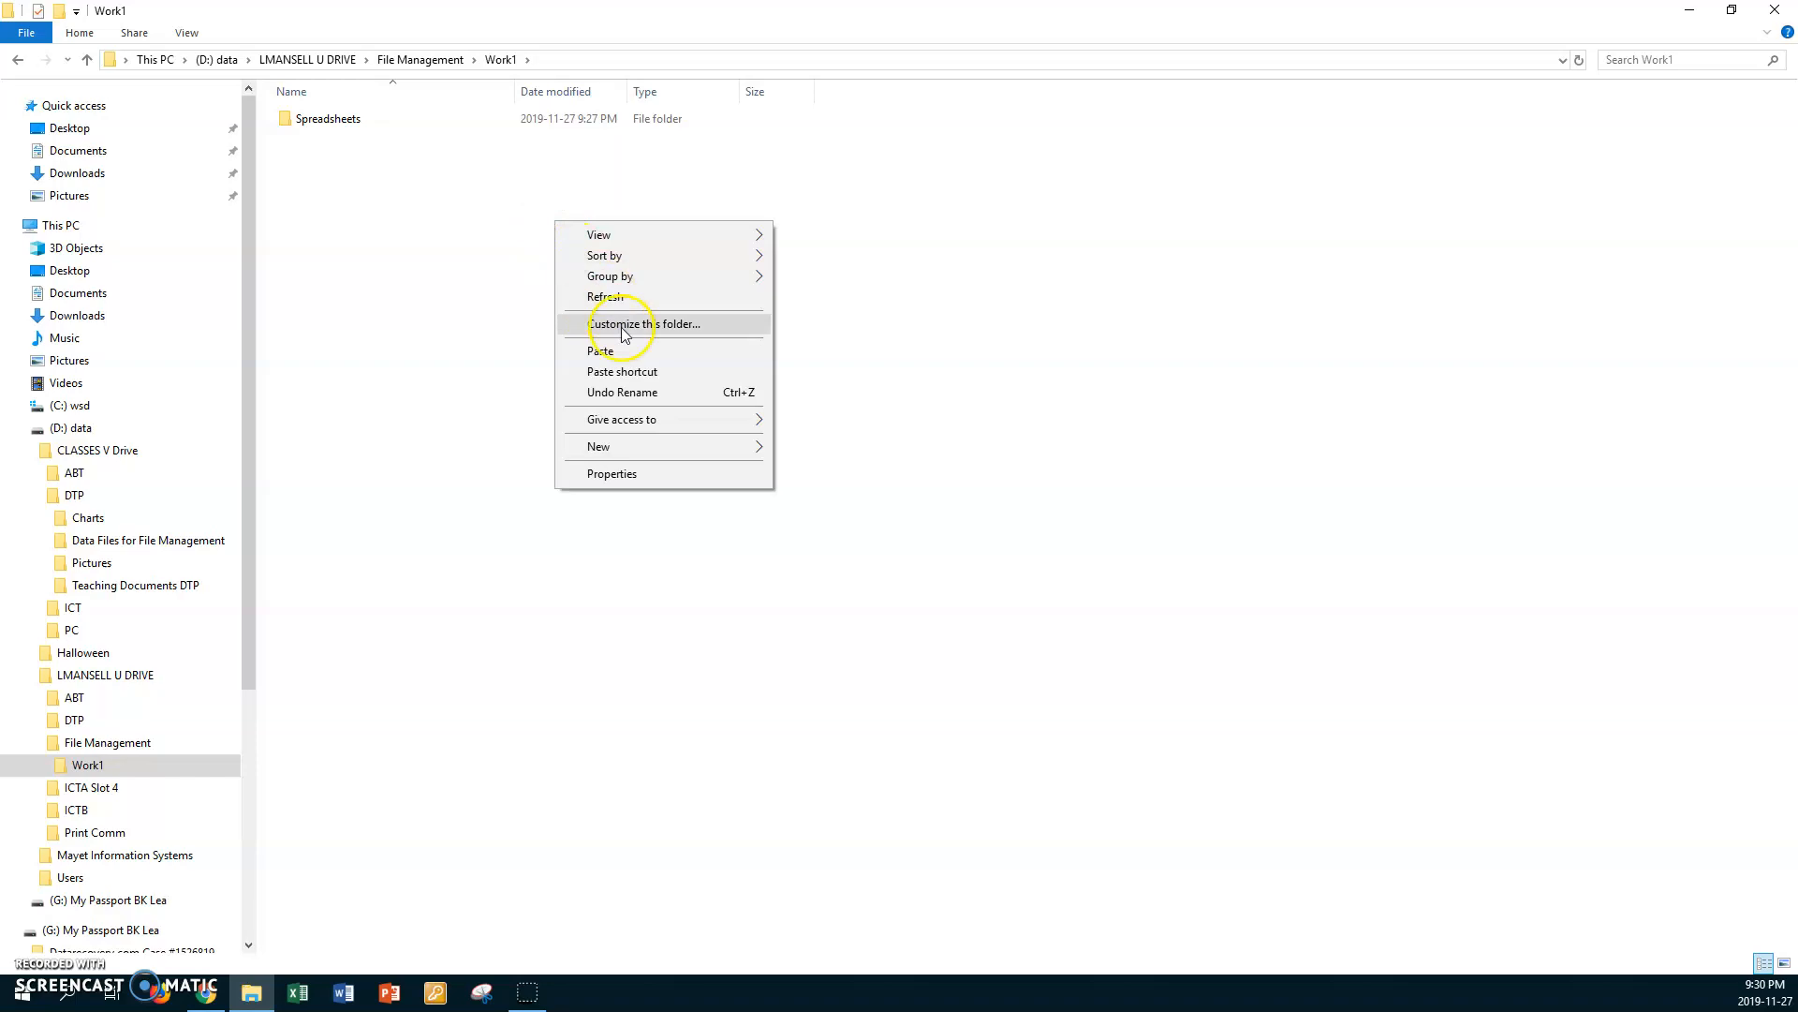
pyautogui.click(608, 351)
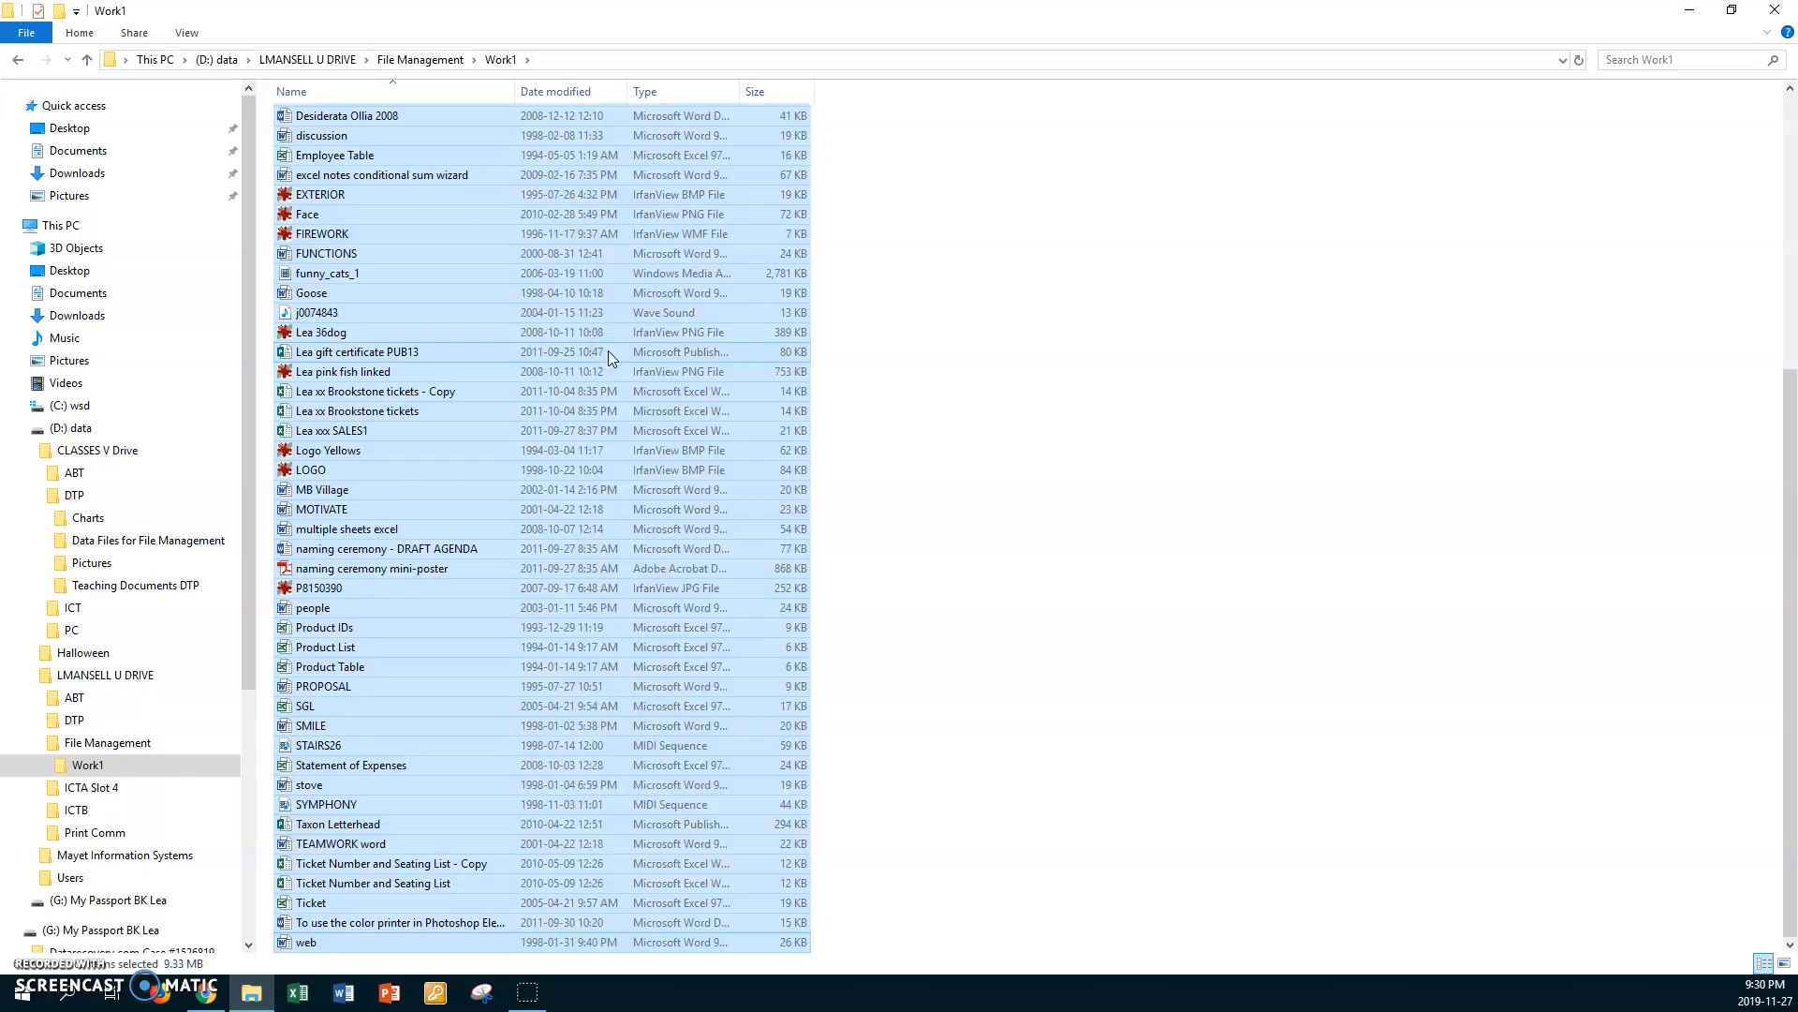
pyautogui.click(829, 338)
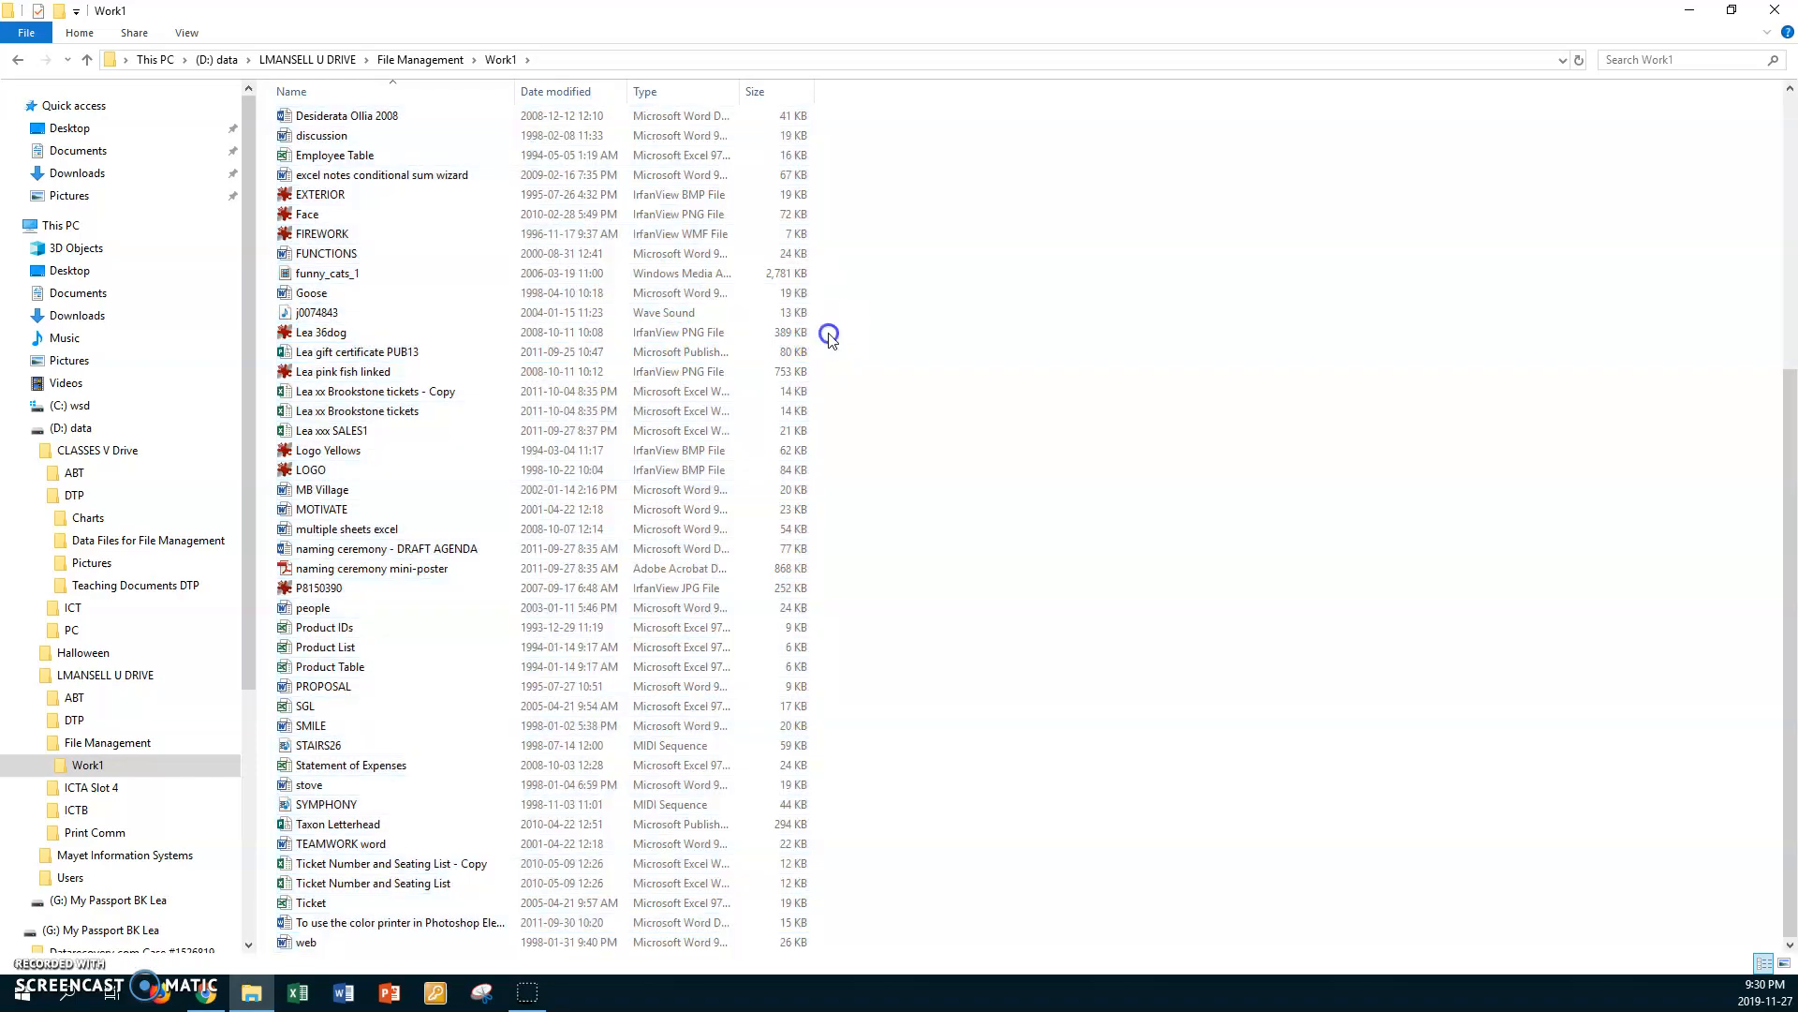
pyautogui.scroll(7, 832, 339)
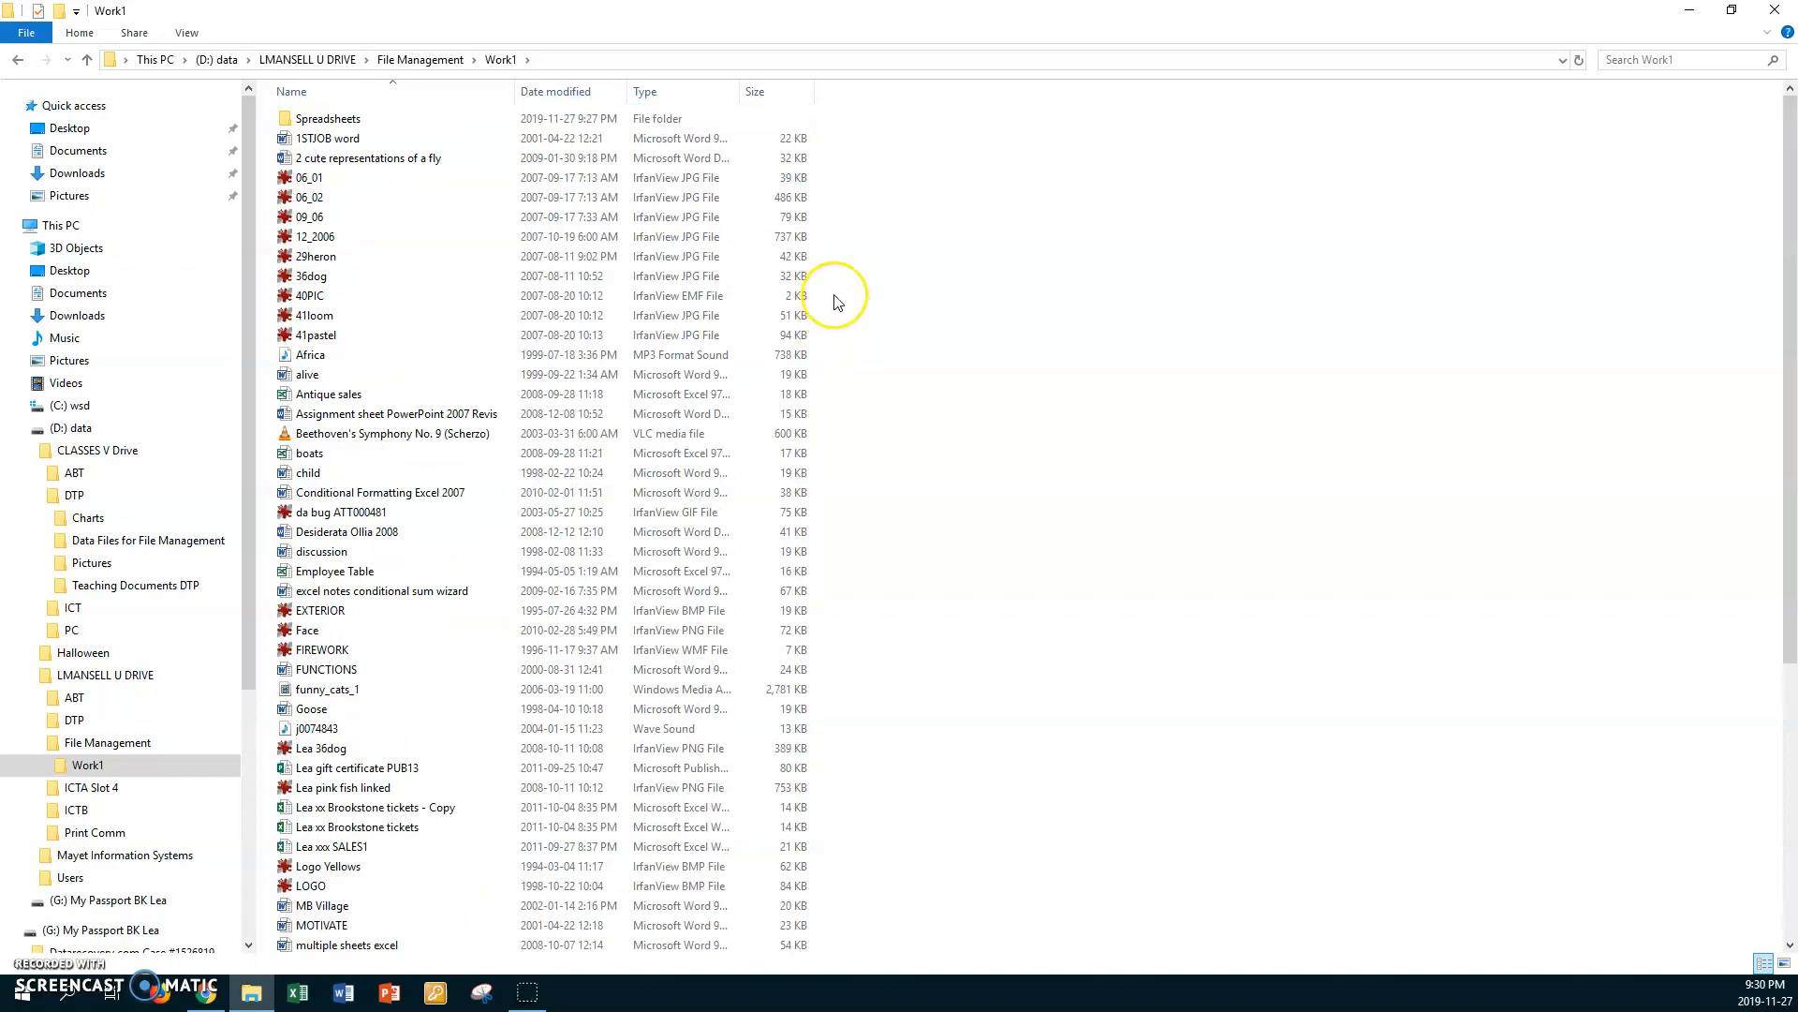
pyautogui.scroll(-7, 835, 309)
pyautogui.scroll(1, 836, 302)
pyautogui.click(824, 298)
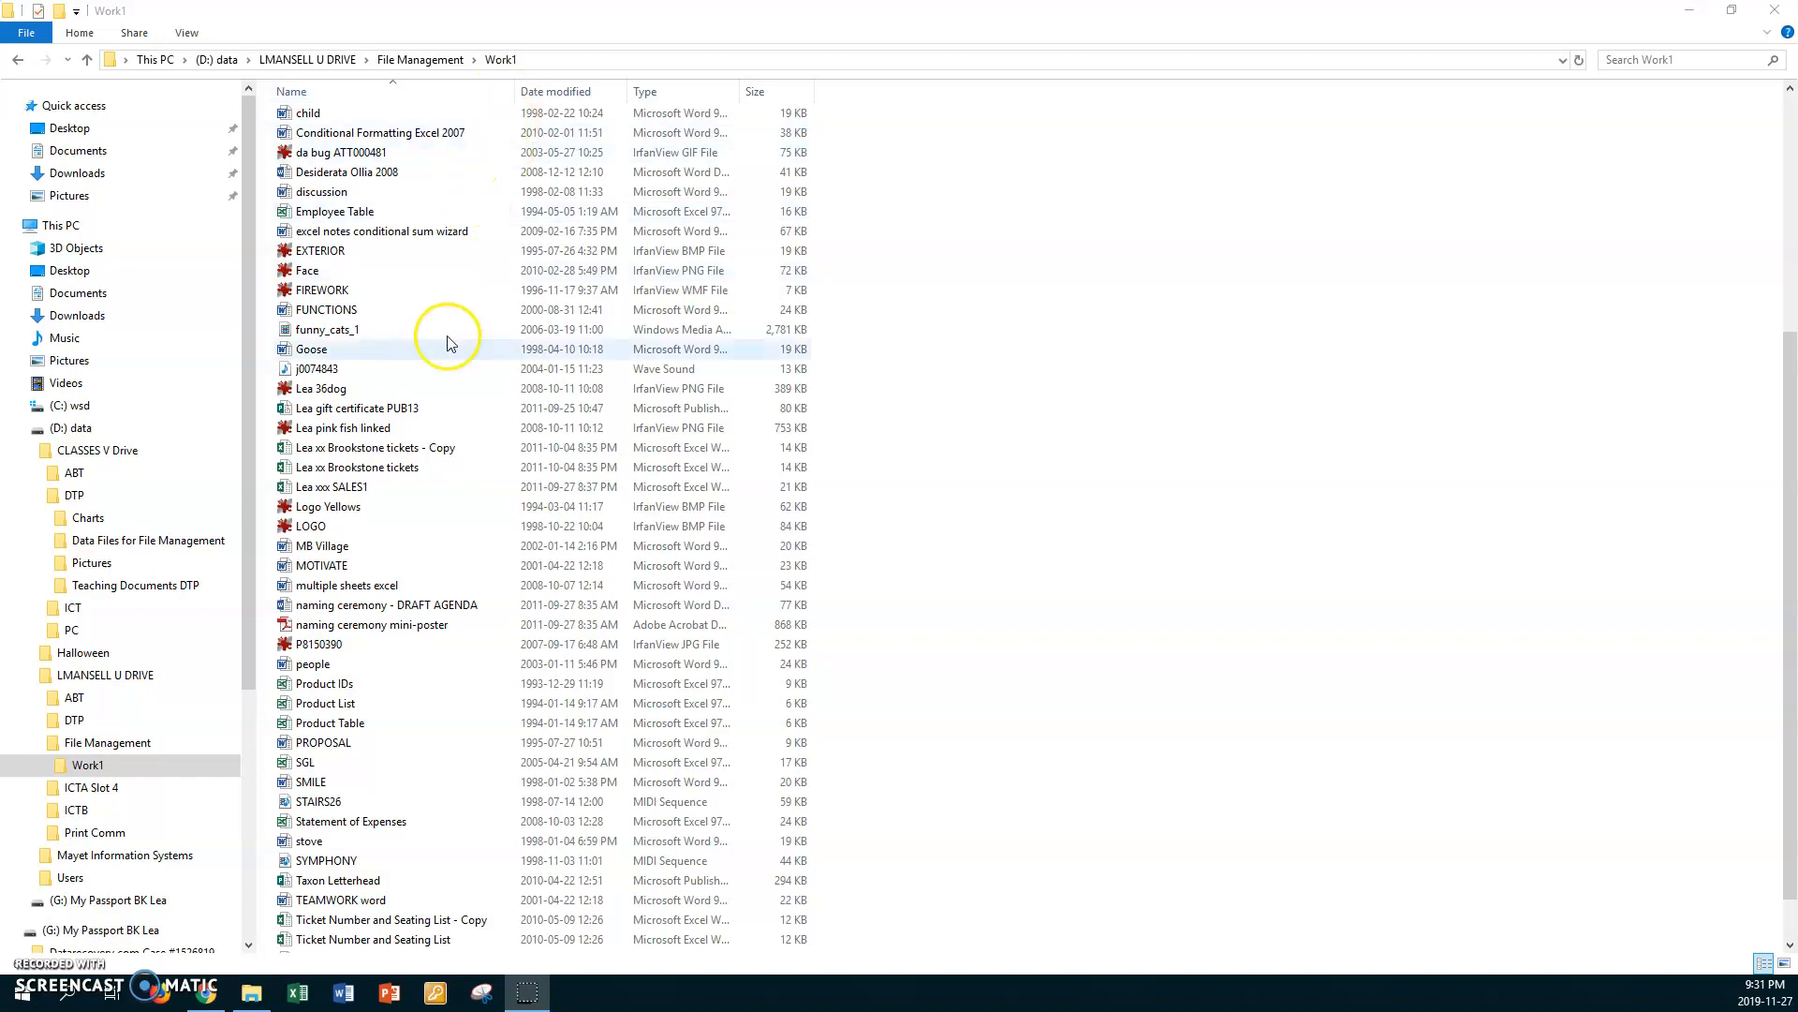
# Step: Select the non-adjacent files Product IDs, Product List, Product Table and Ticket in Work1 and copy them
pyautogui.click(357, 730)
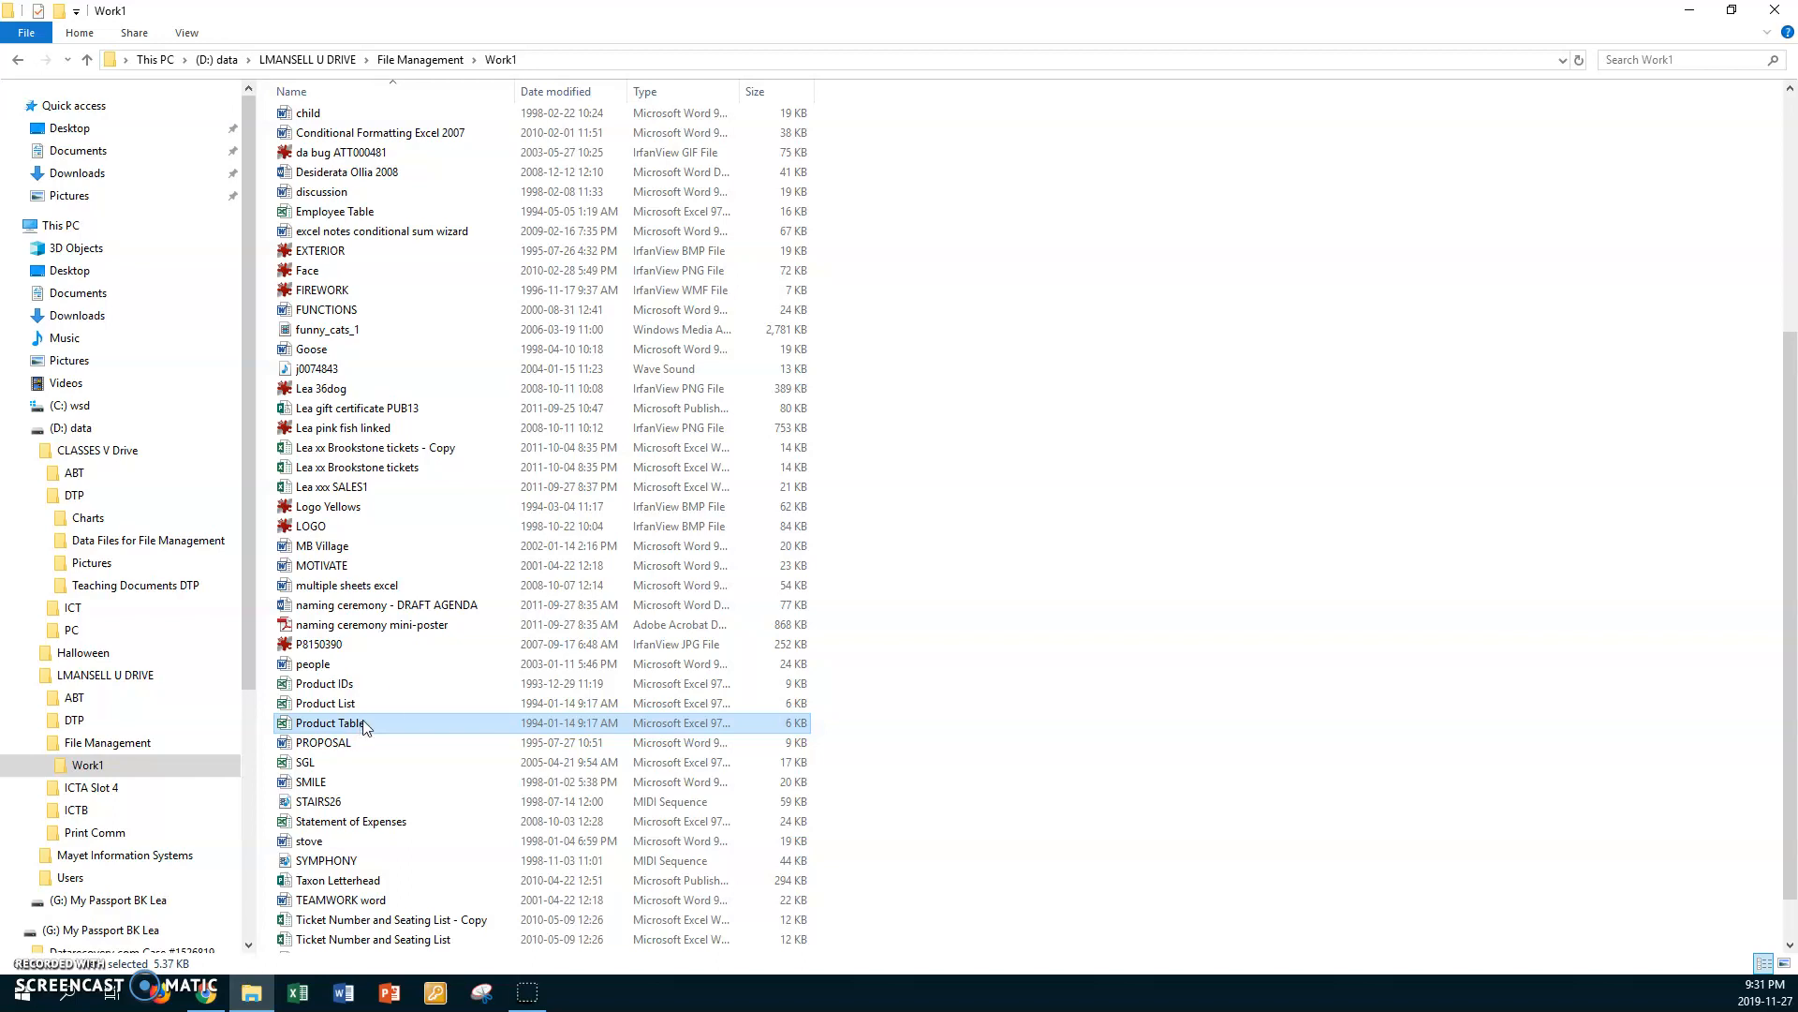
pyautogui.keyDown('ctrl'); pyautogui.click(348, 684); pyautogui.keyUp('ctrl')
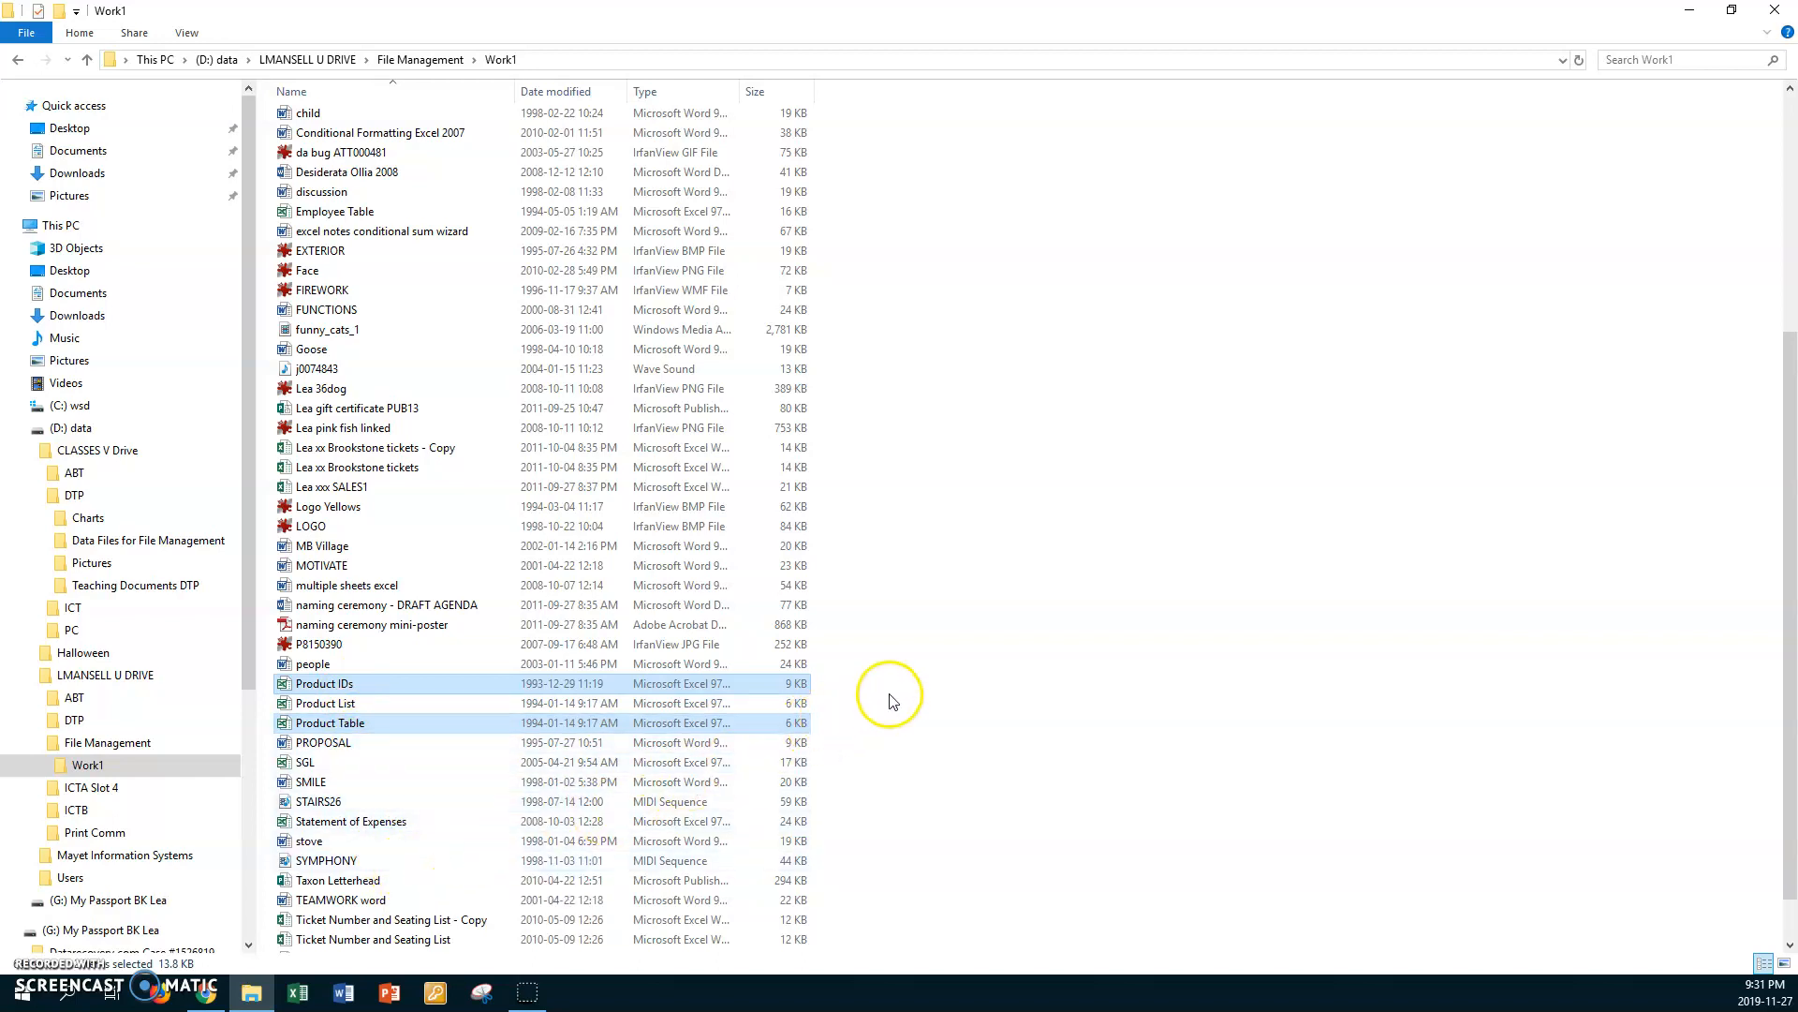
pyautogui.scroll(-1, 892, 699)
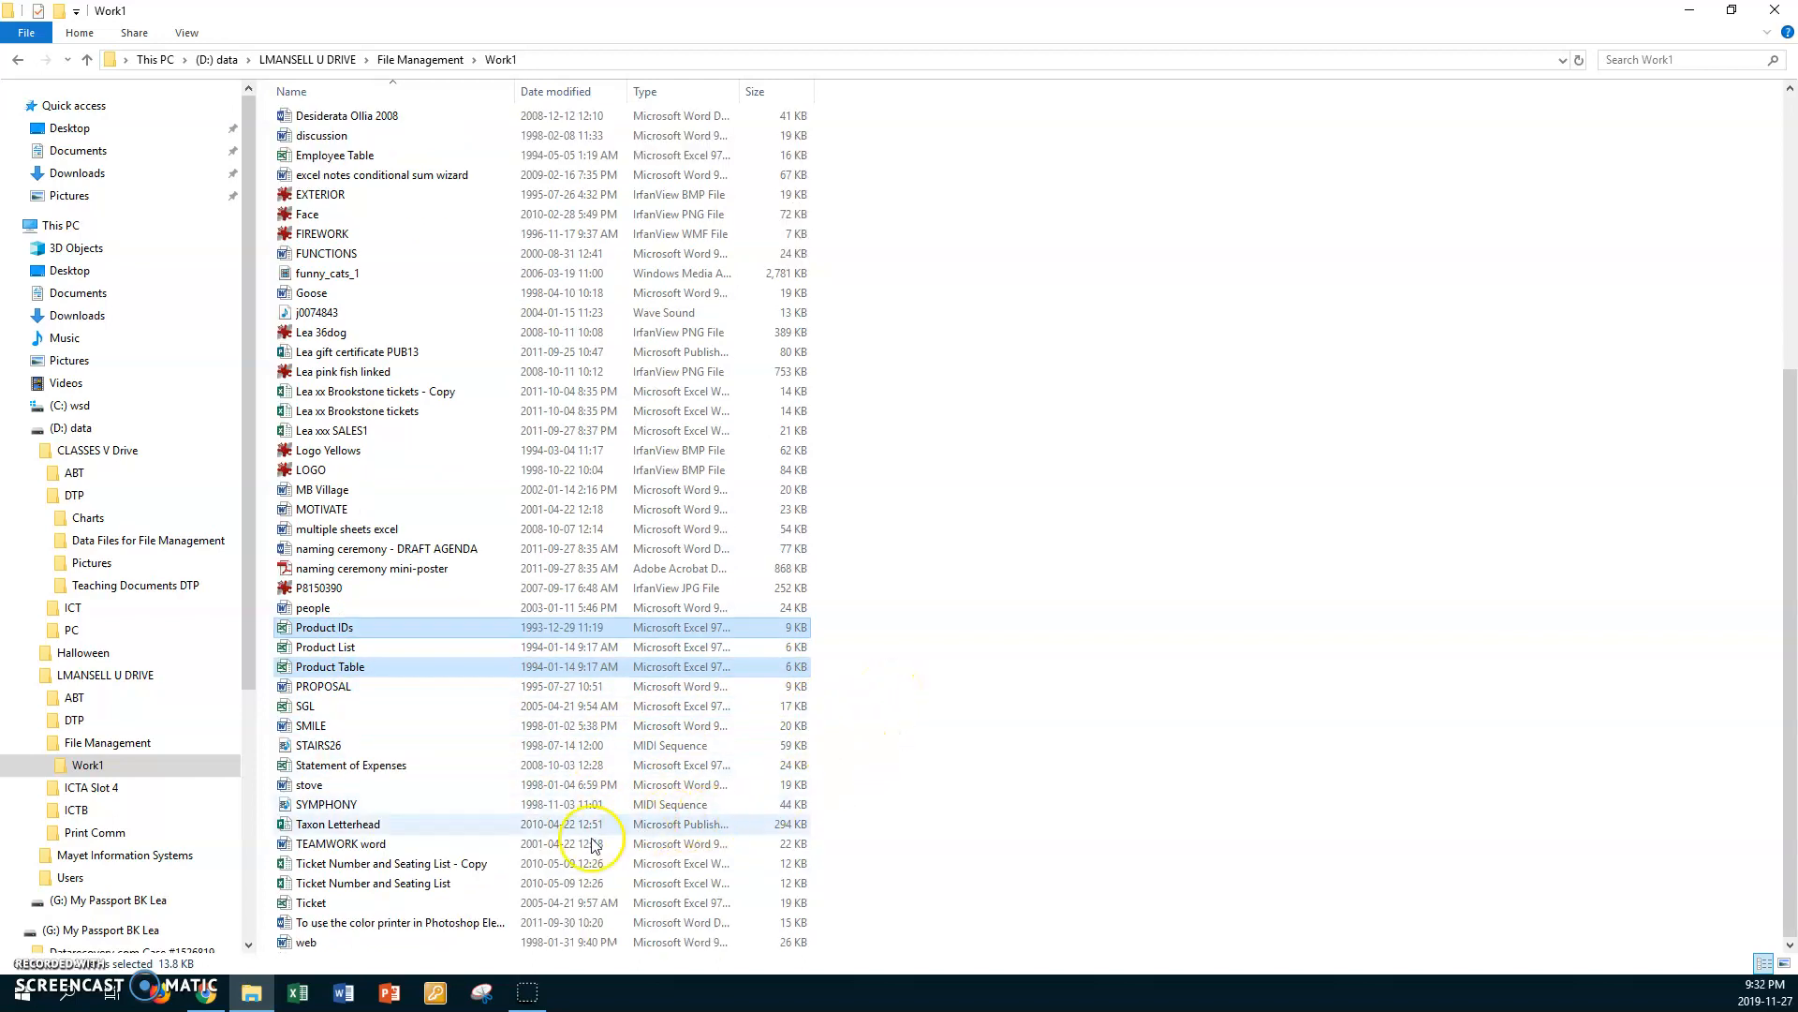
pyautogui.keyDown('ctrl'); pyautogui.click(325, 904); pyautogui.keyUp('ctrl')
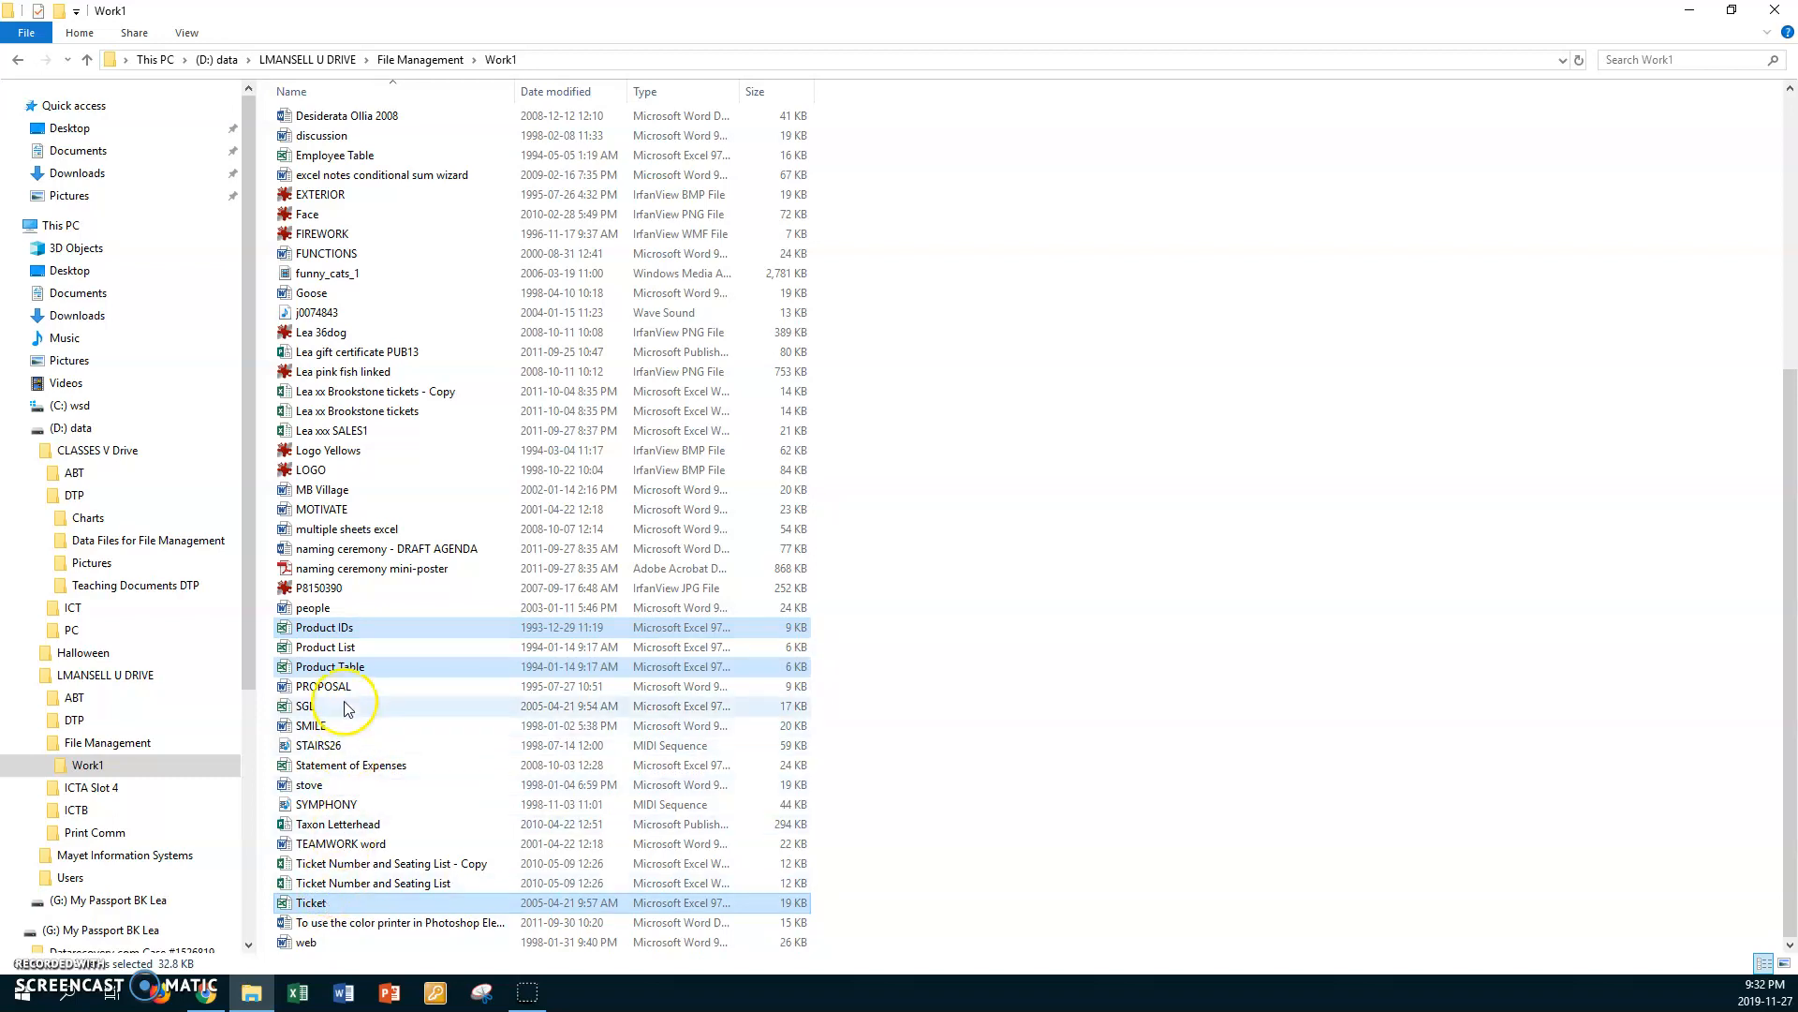
pyautogui.keyDown('ctrl'); pyautogui.click(341, 652); pyautogui.keyUp('ctrl')
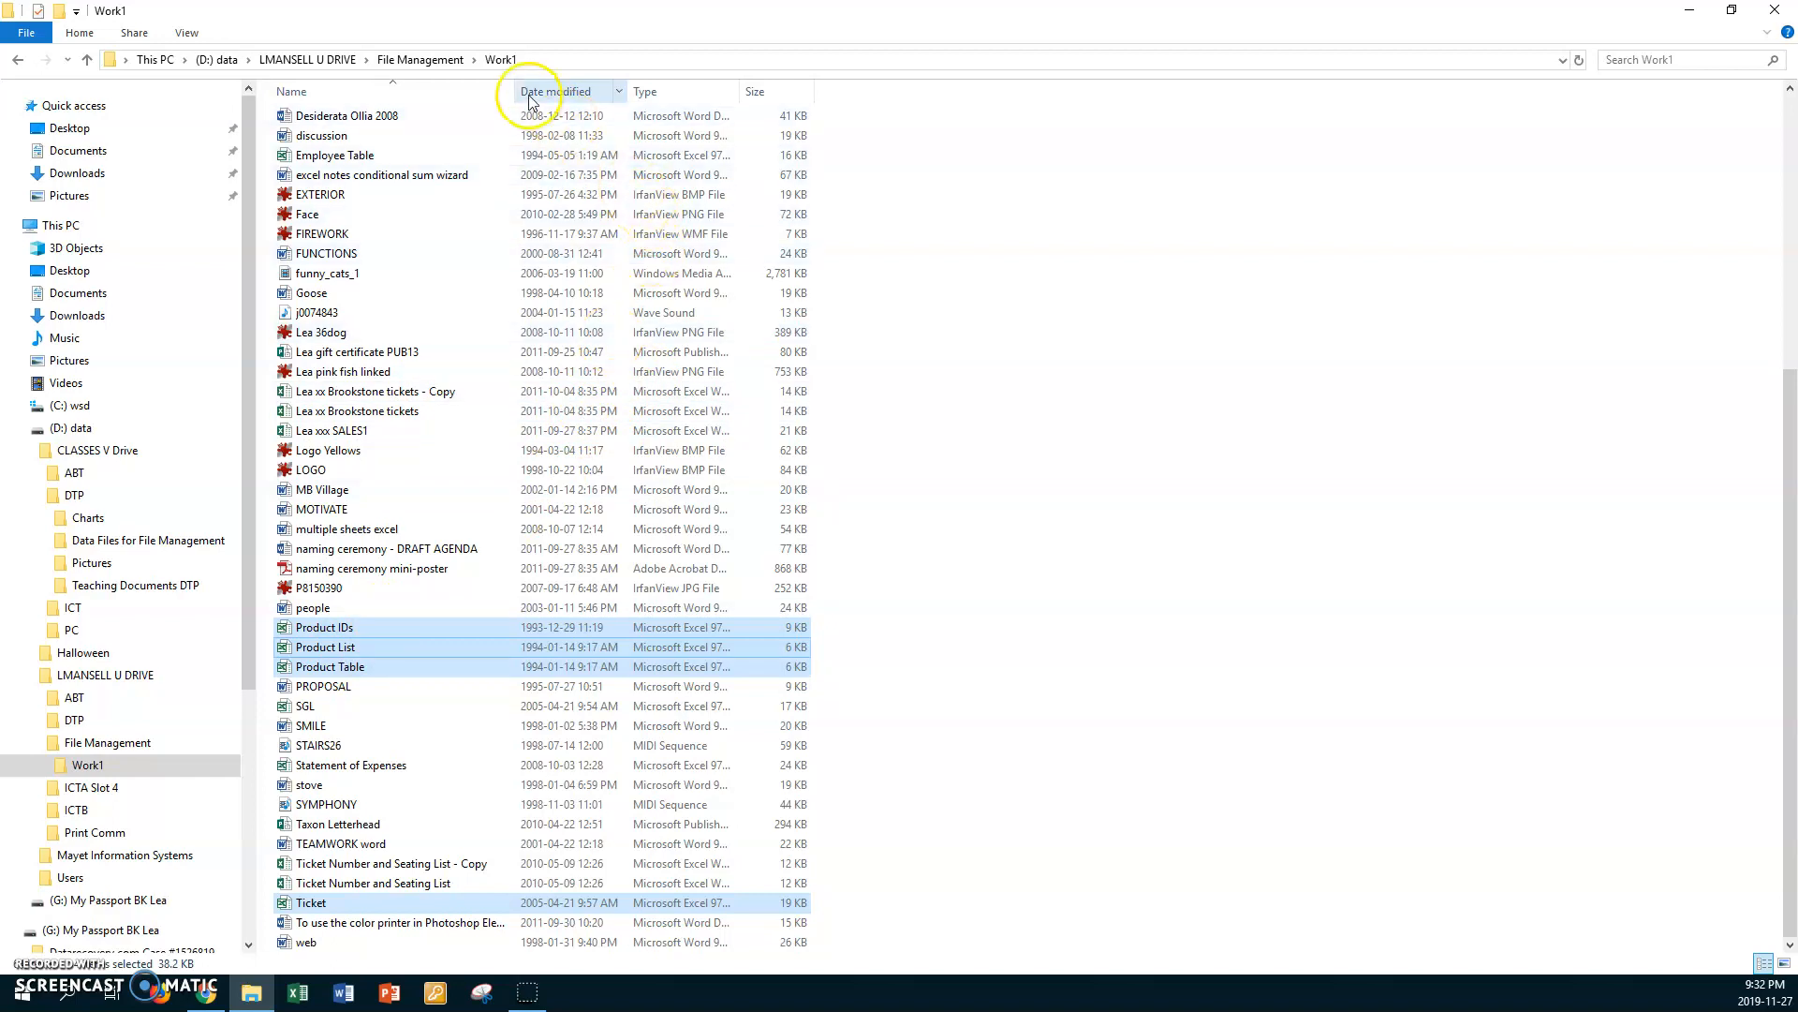
# Step: Open the Spreadsheets subfolder of Work1 and paste the four copied Excel files into it
pyautogui.click(501, 60)
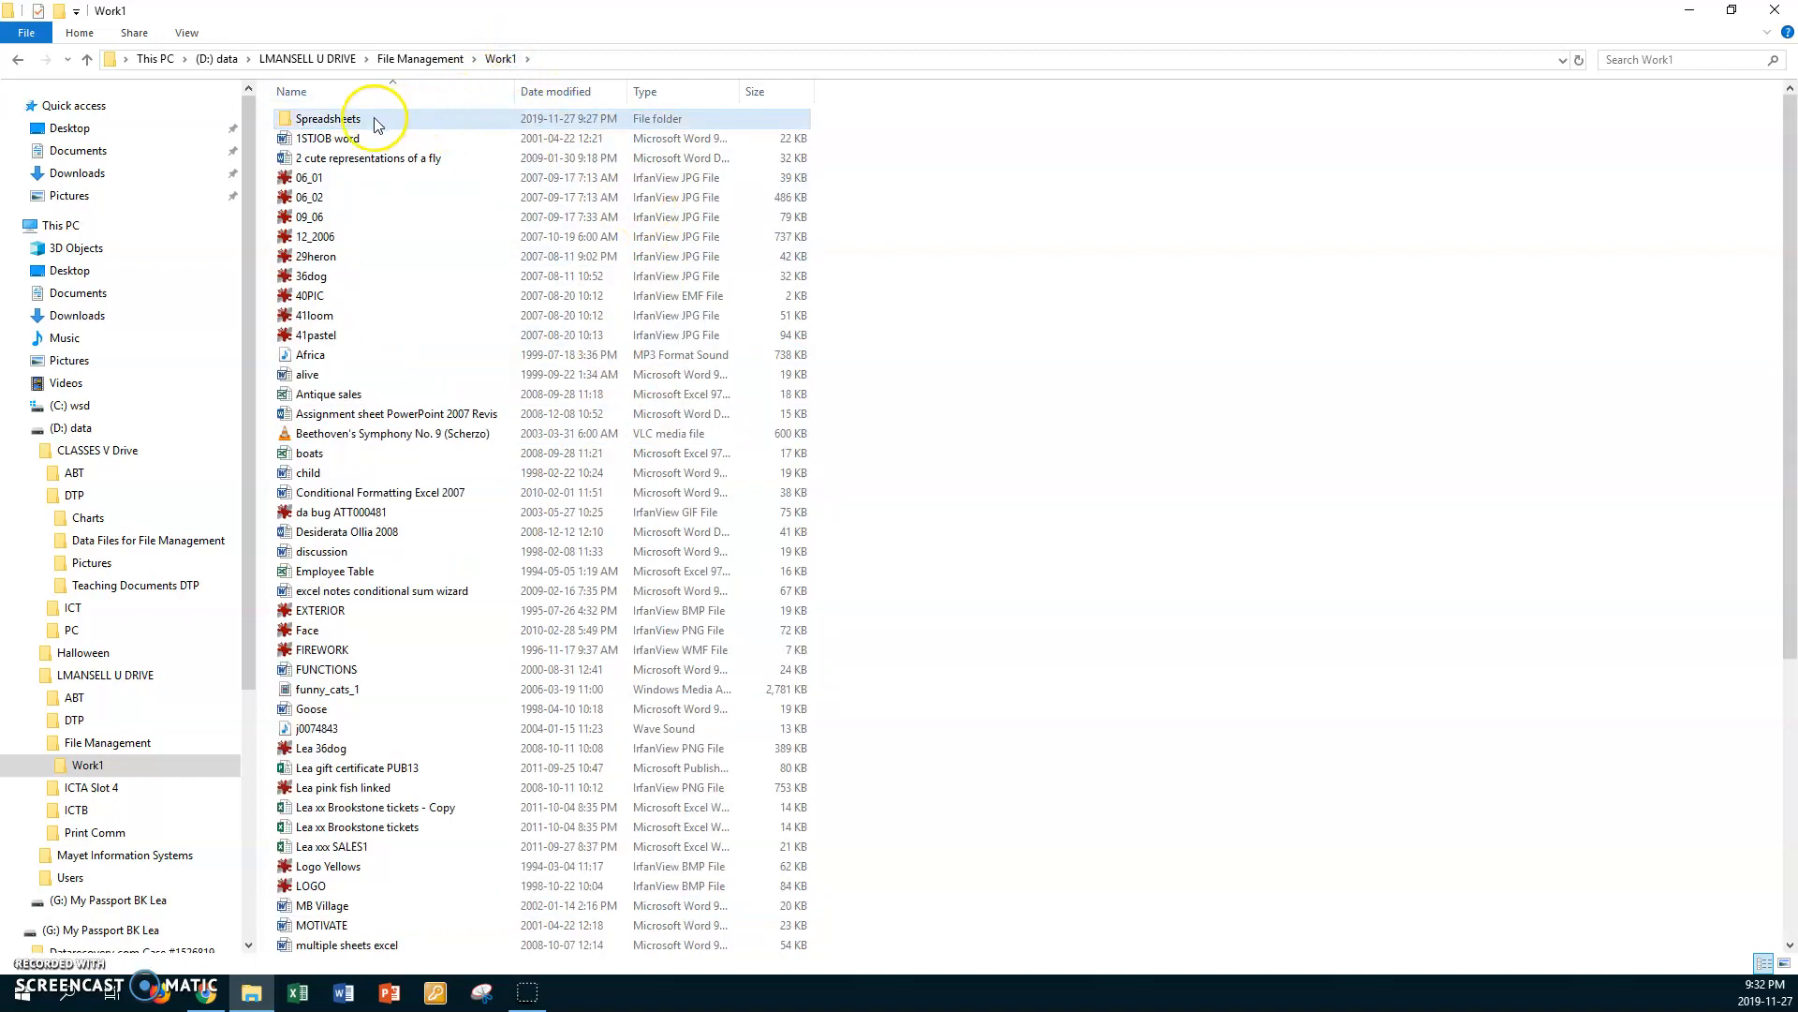
pyautogui.doubleClick(286, 119)
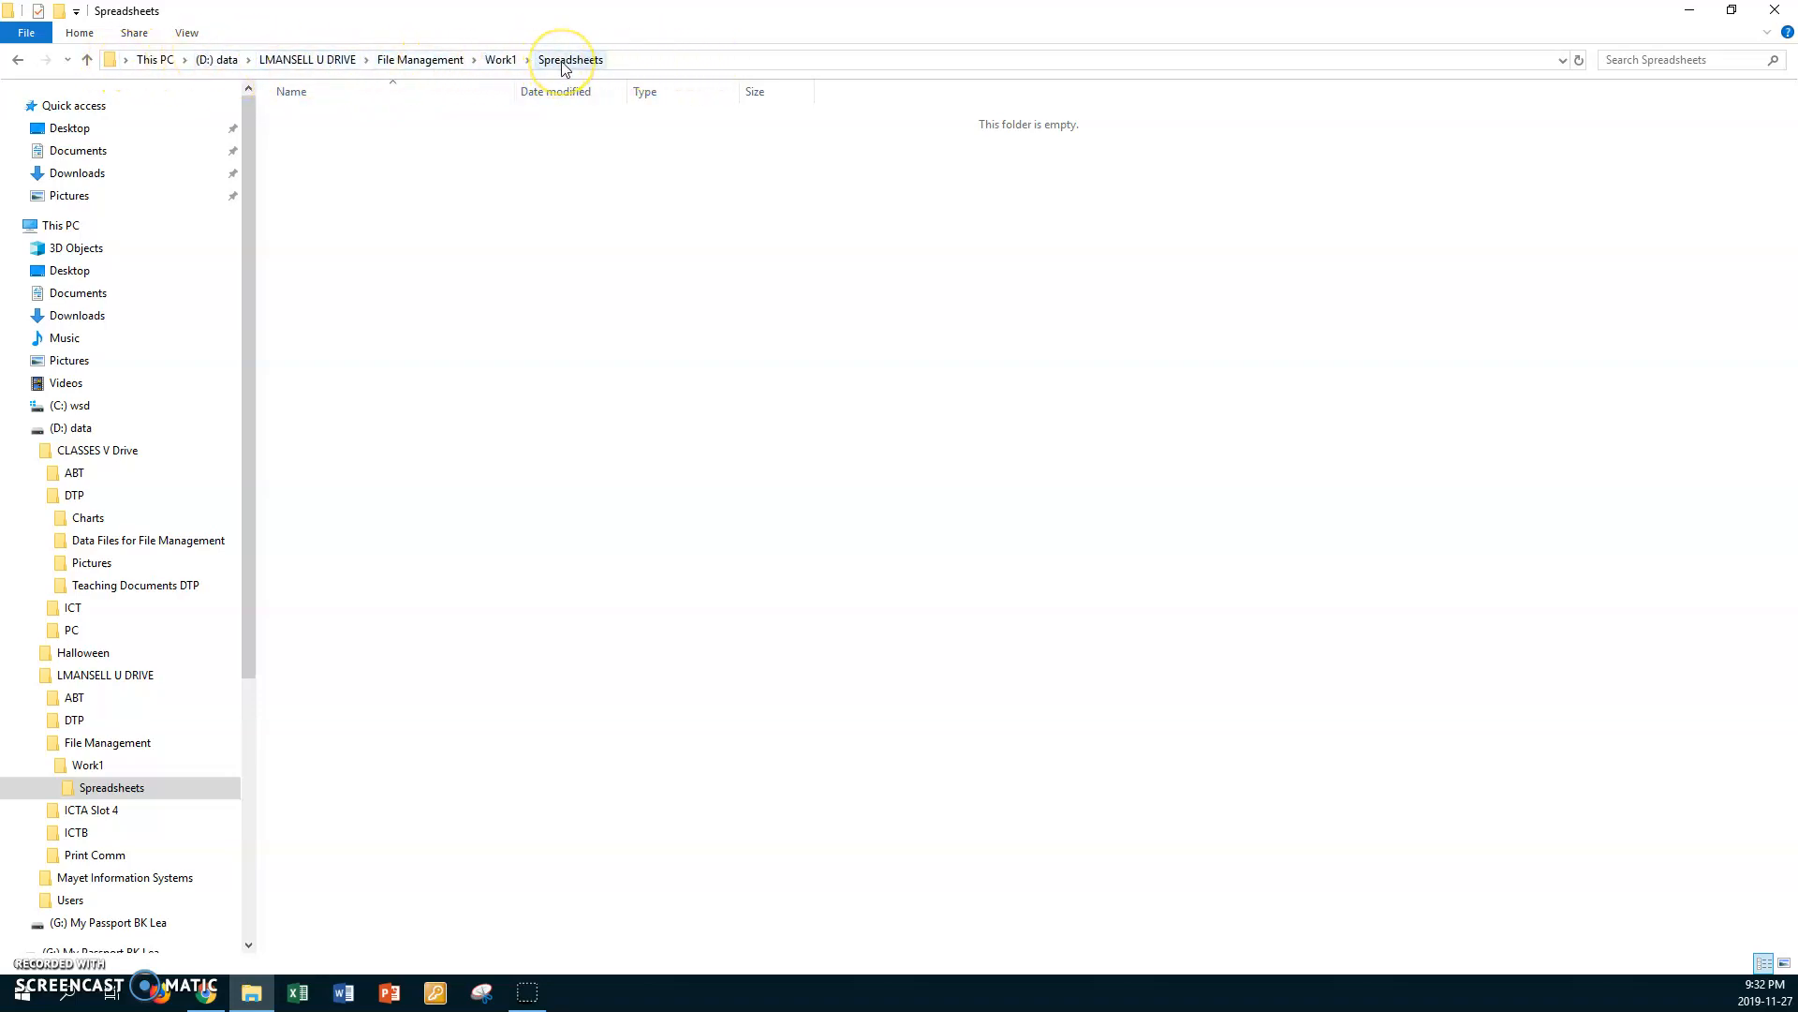
pyautogui.rightClick(471, 200)
pyautogui.click(528, 329)
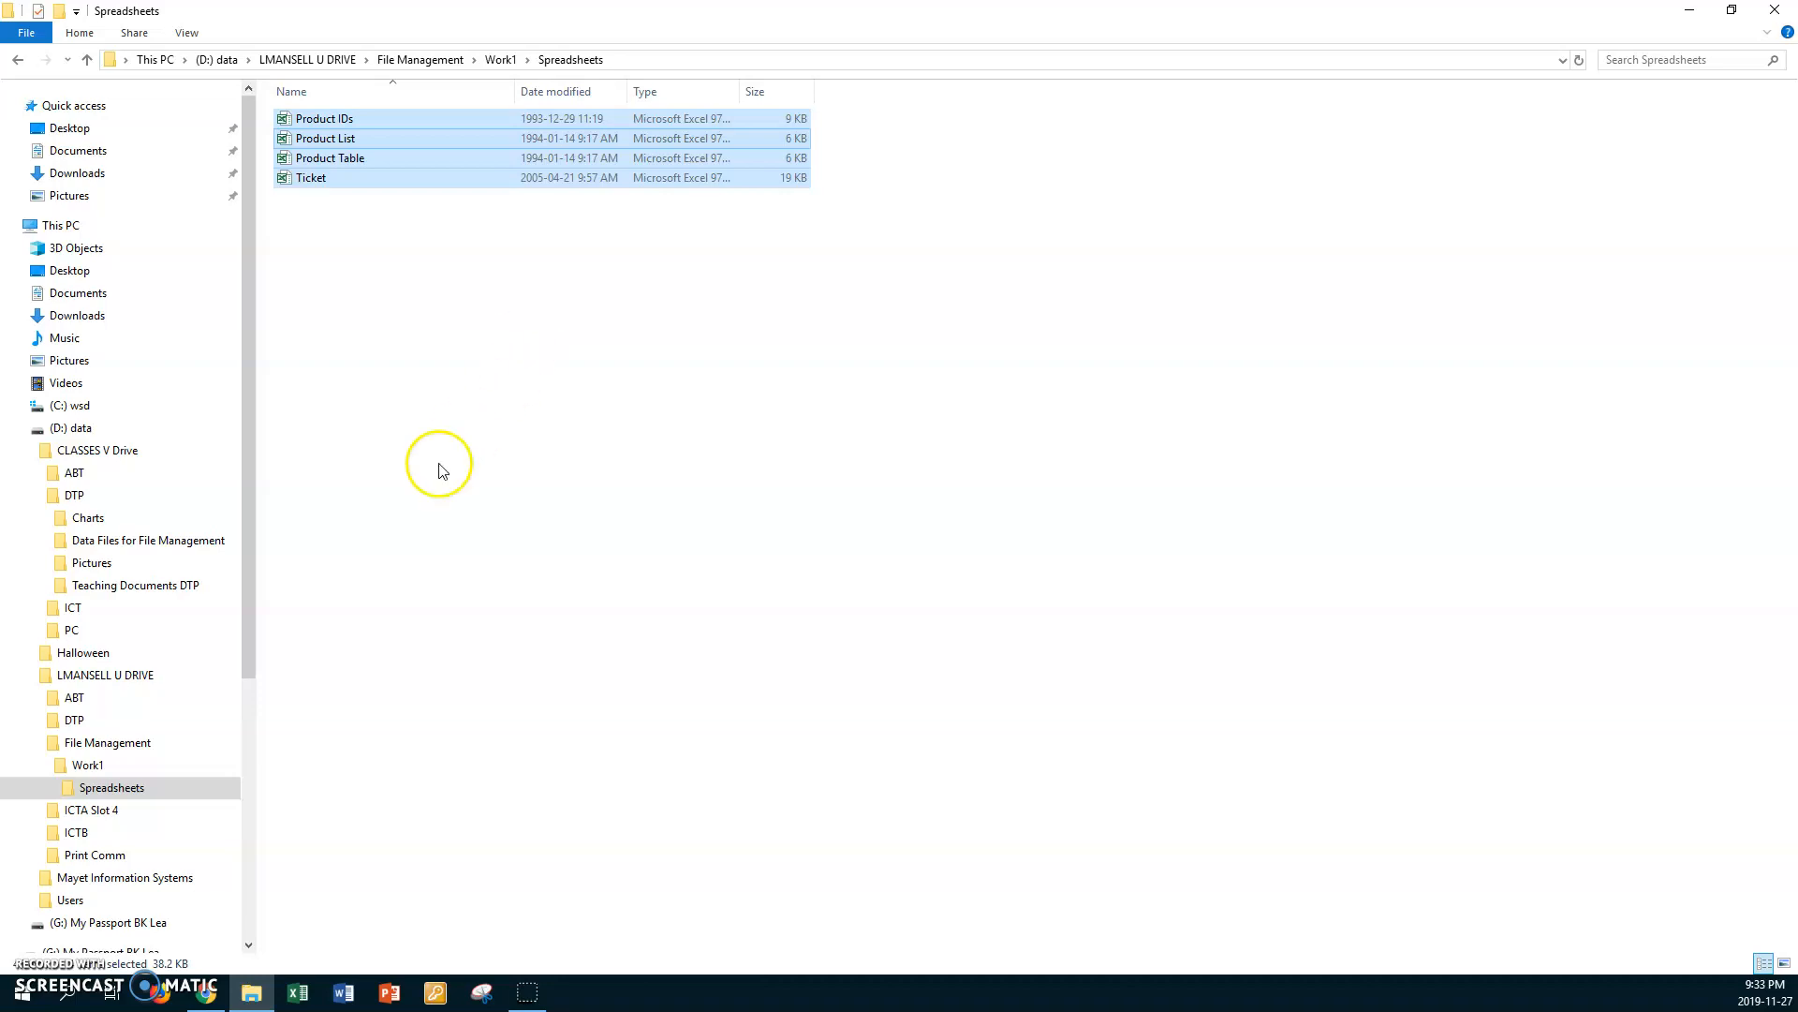
pyautogui.click(30, 968)
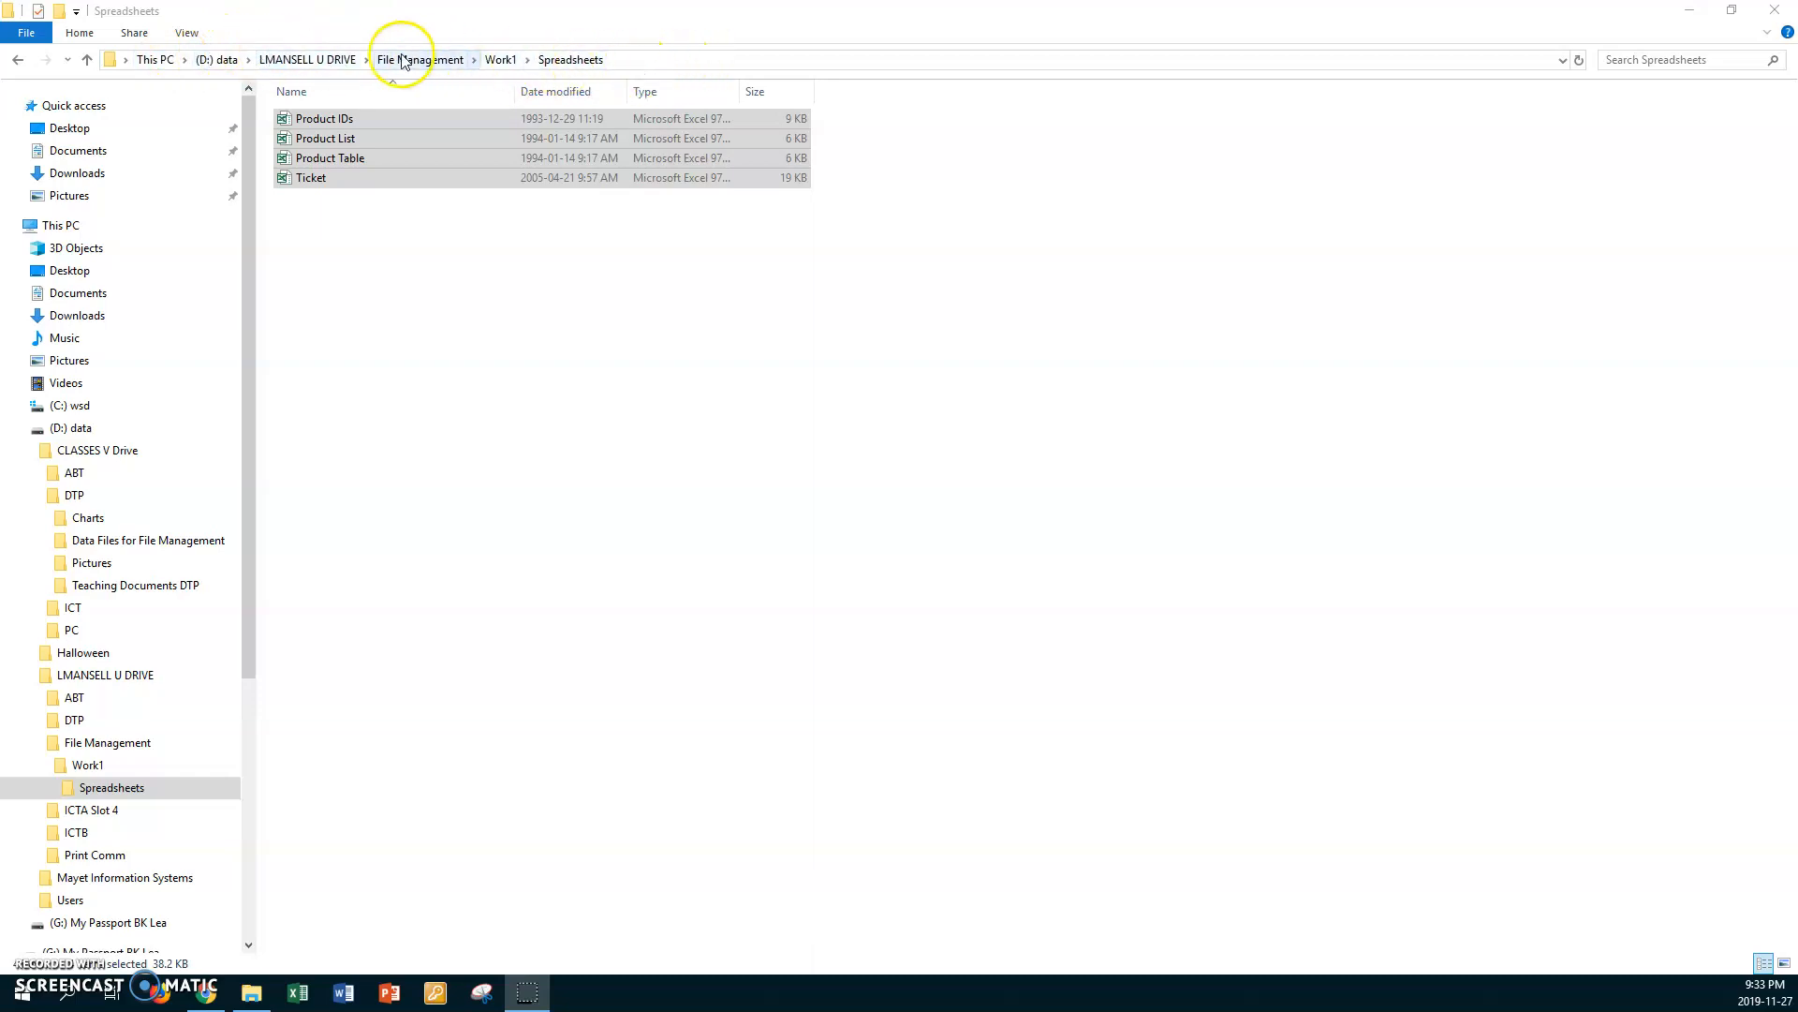
# Step: Return to the Work1 folder and create a subfolder named Park Project in it
pyautogui.click(500, 60)
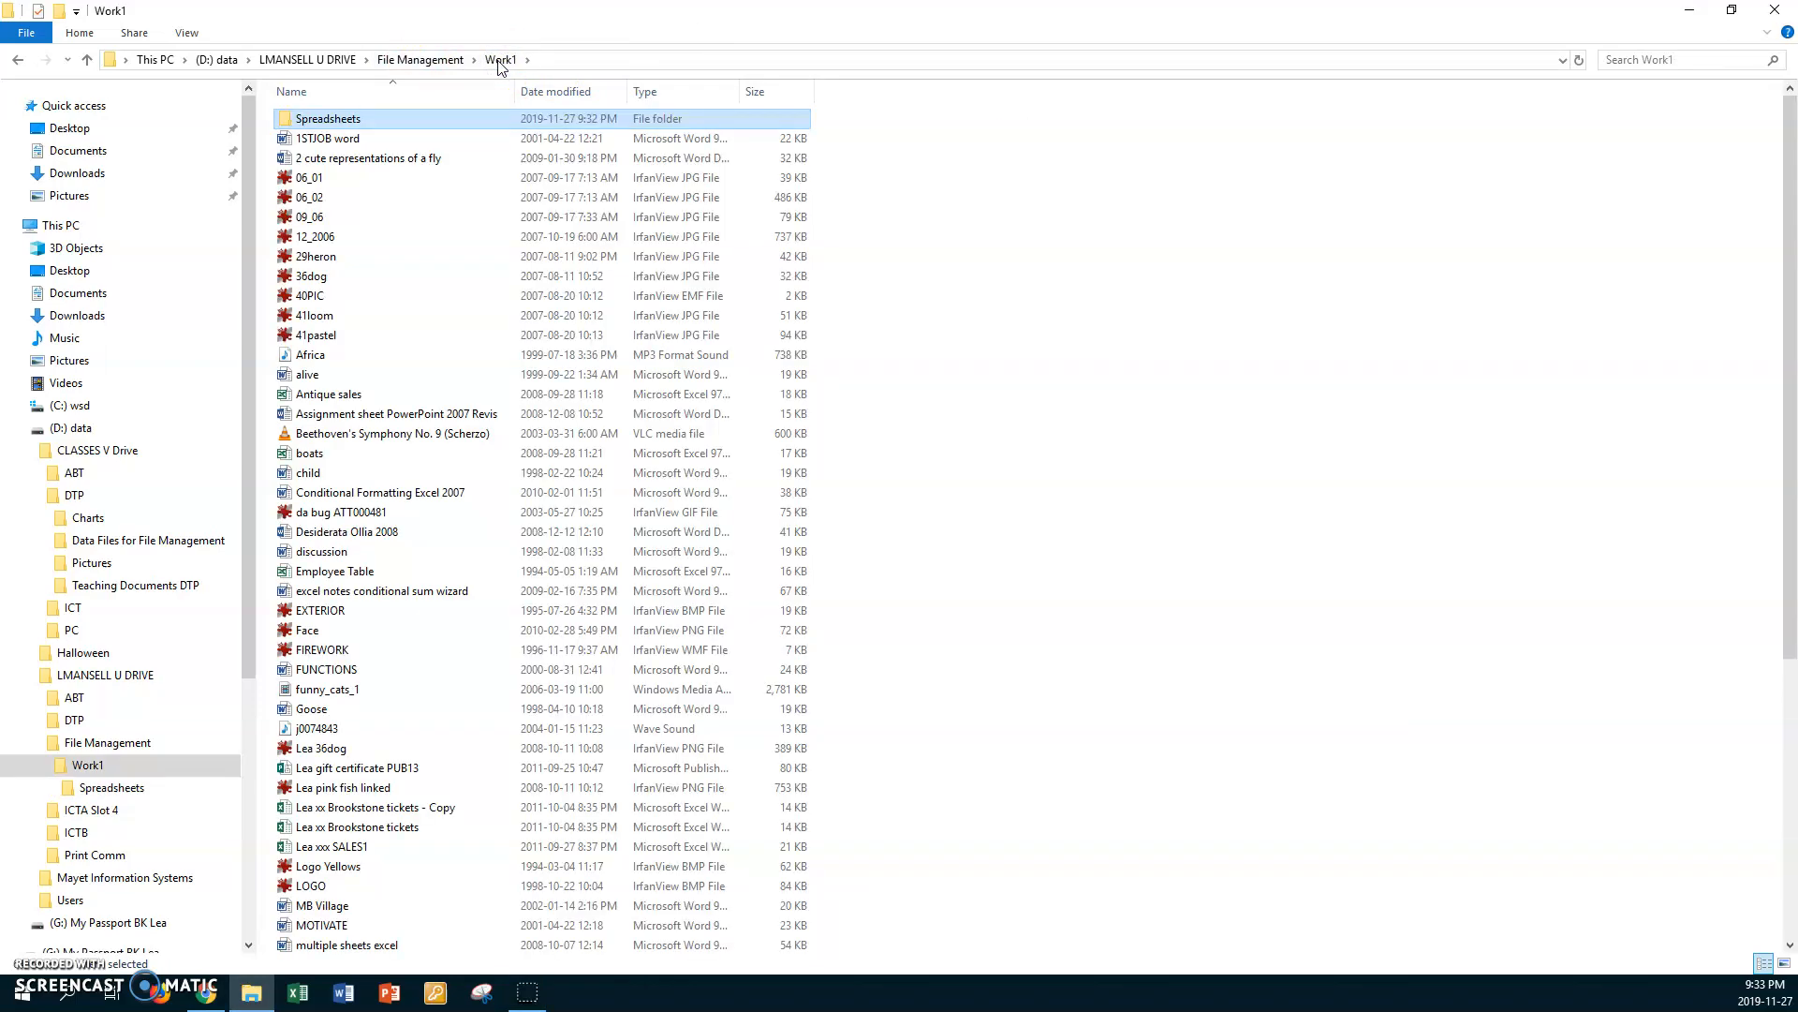
pyautogui.click(889, 296)
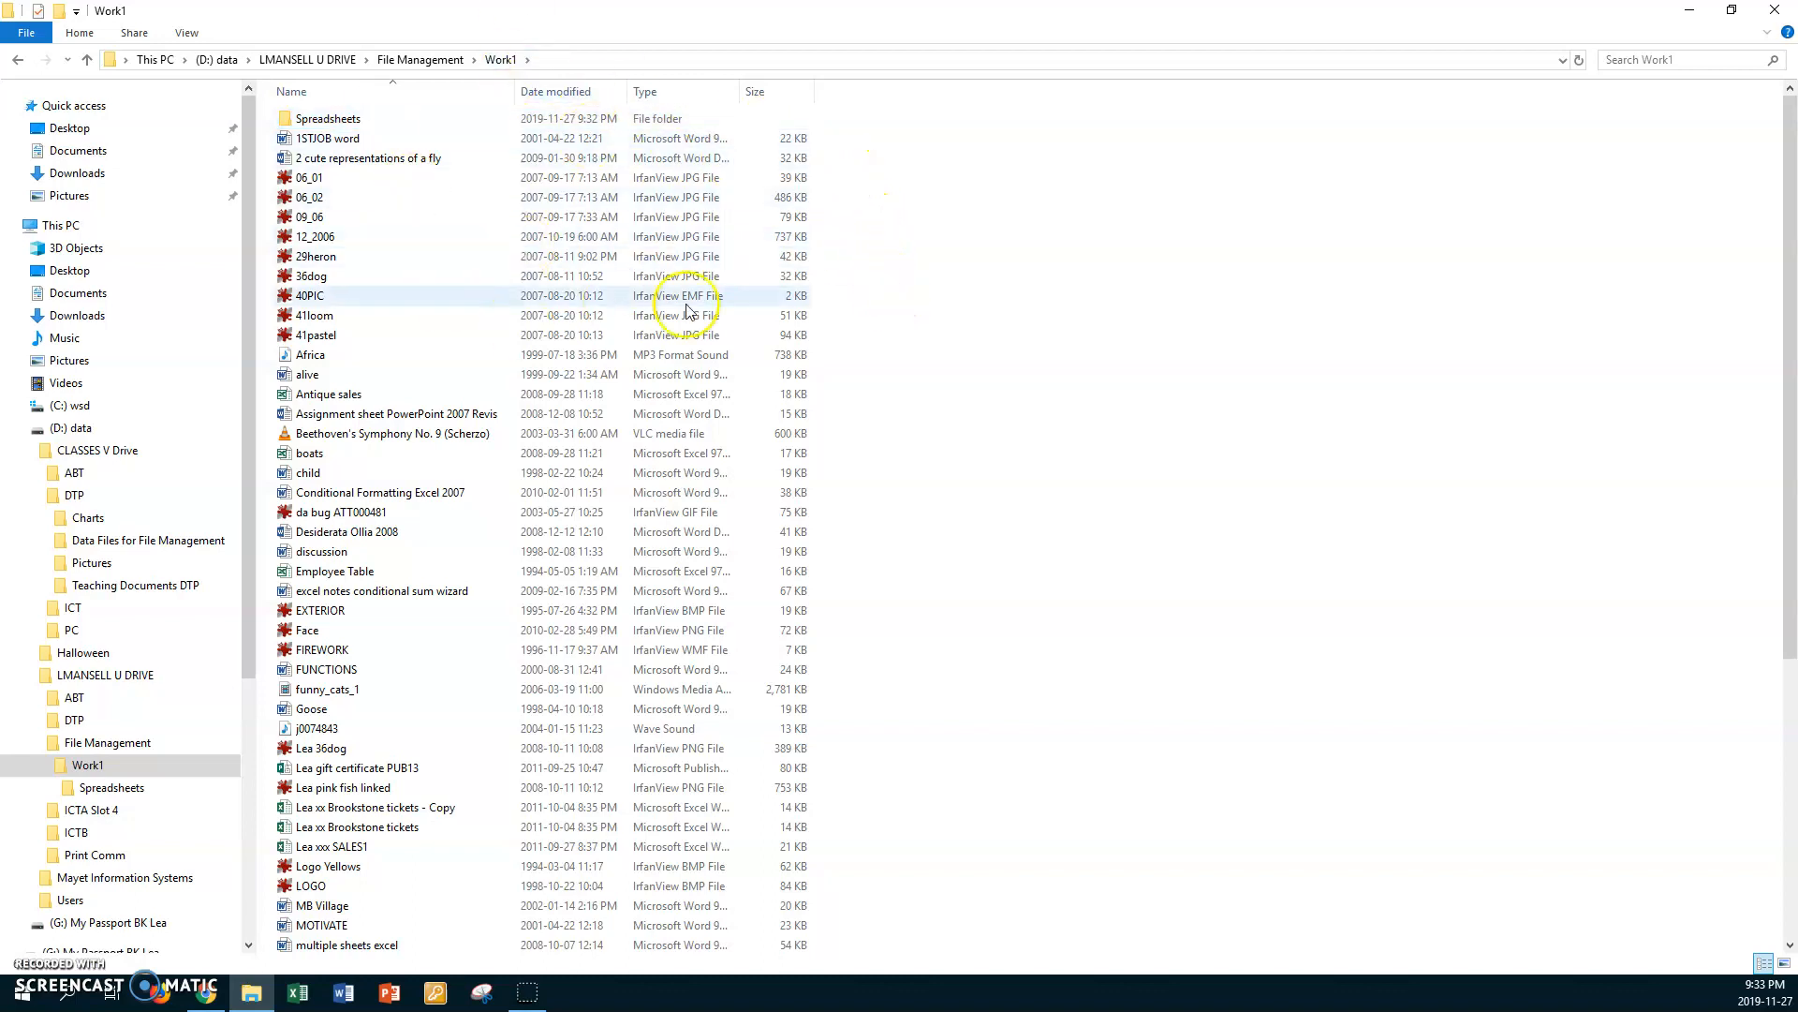
pyautogui.rightClick(901, 330)
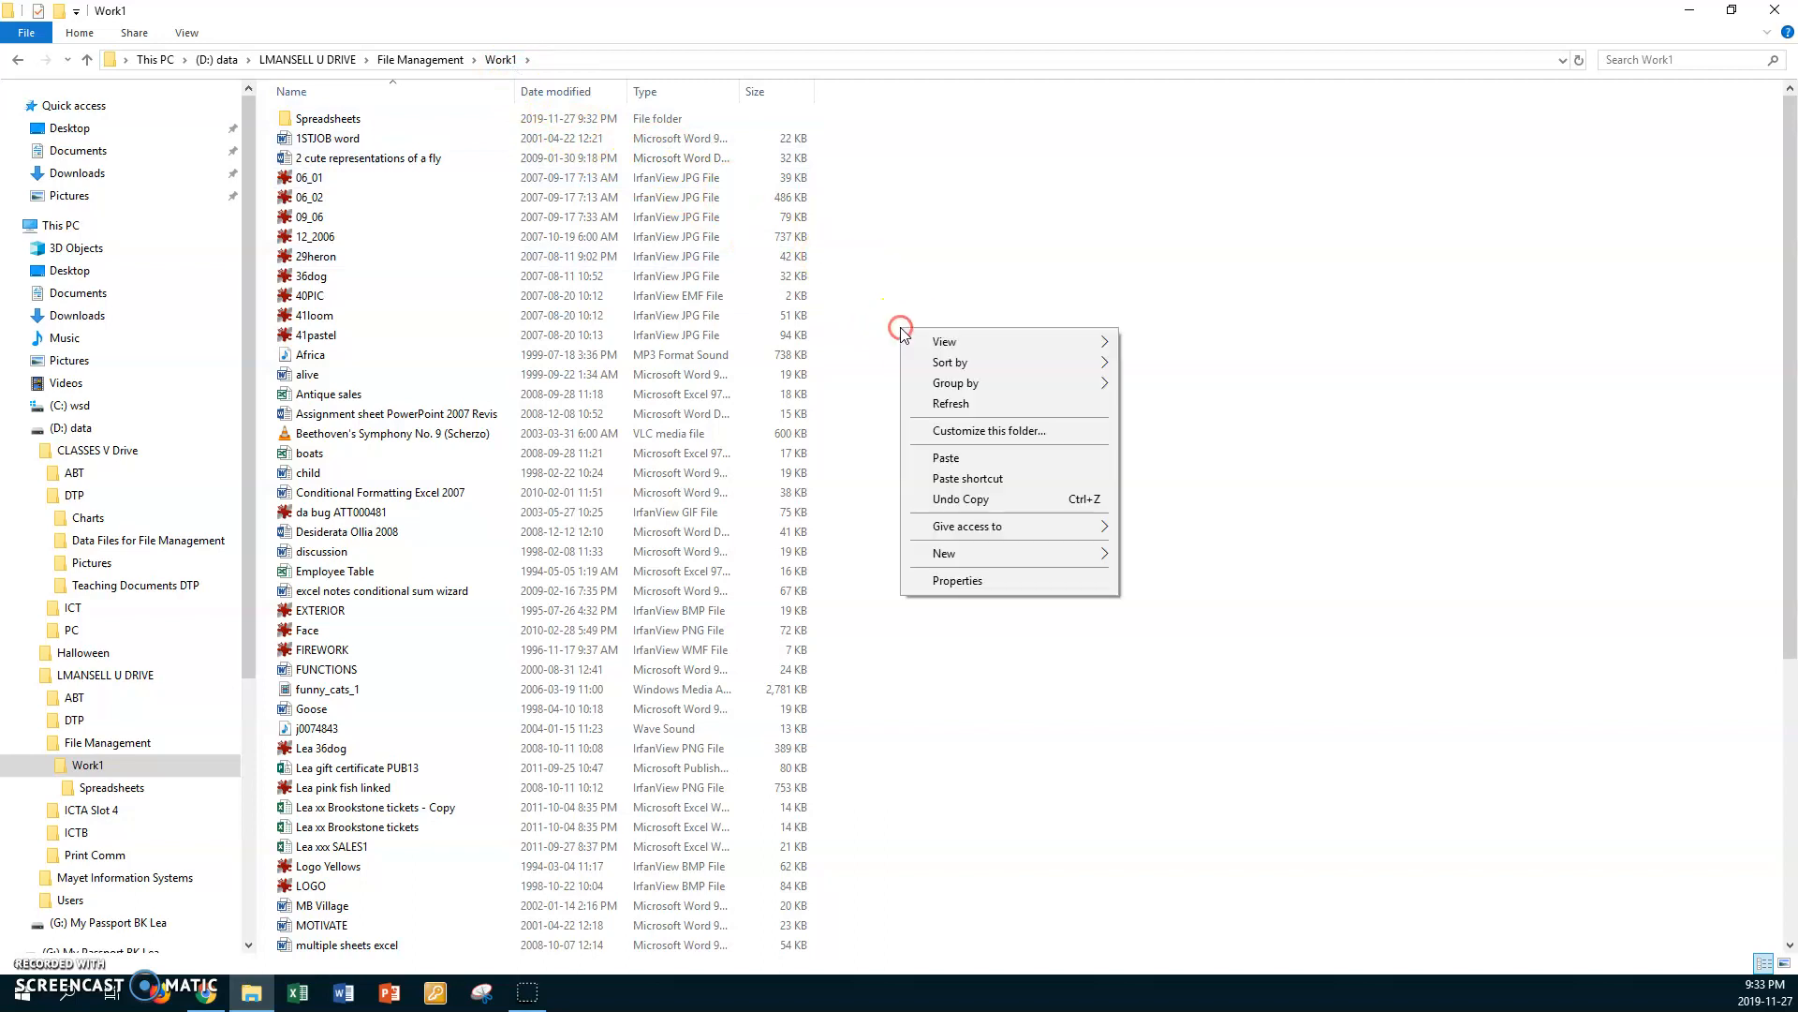
pyautogui.click(971, 553)
pyautogui.click(1154, 555)
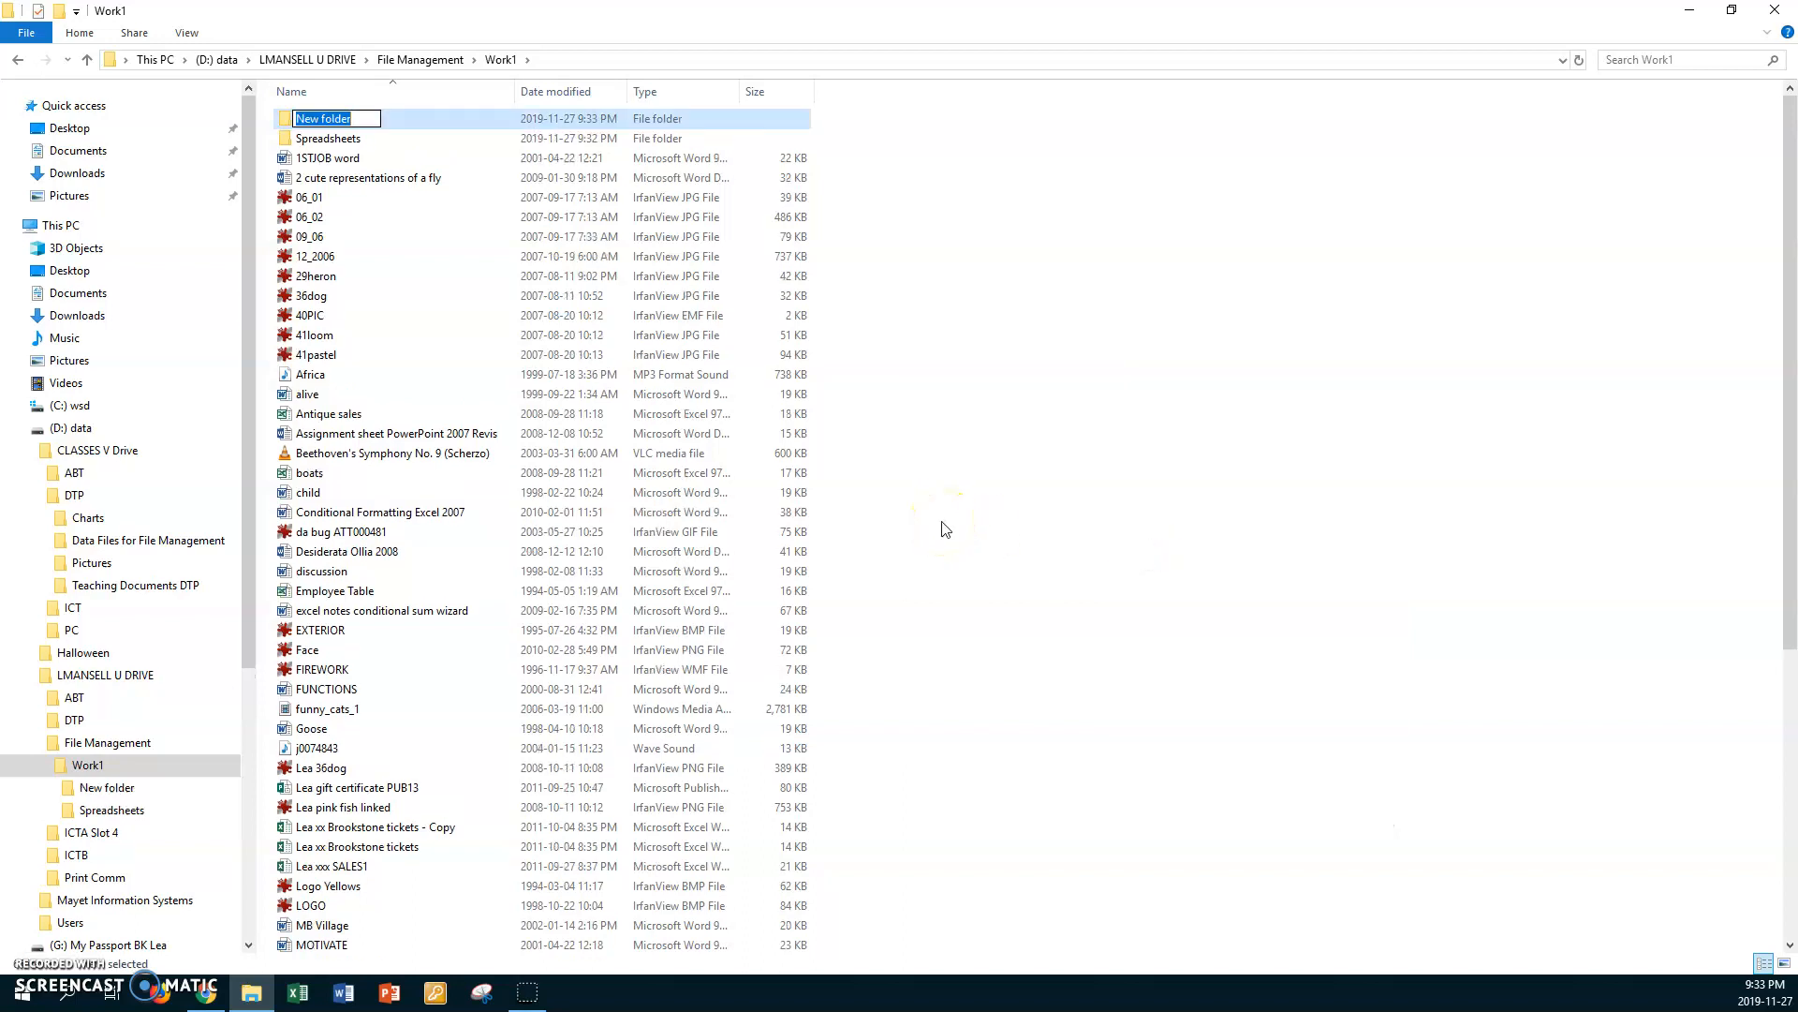
pyautogui.write('Park Project')
pyautogui.press('Return')
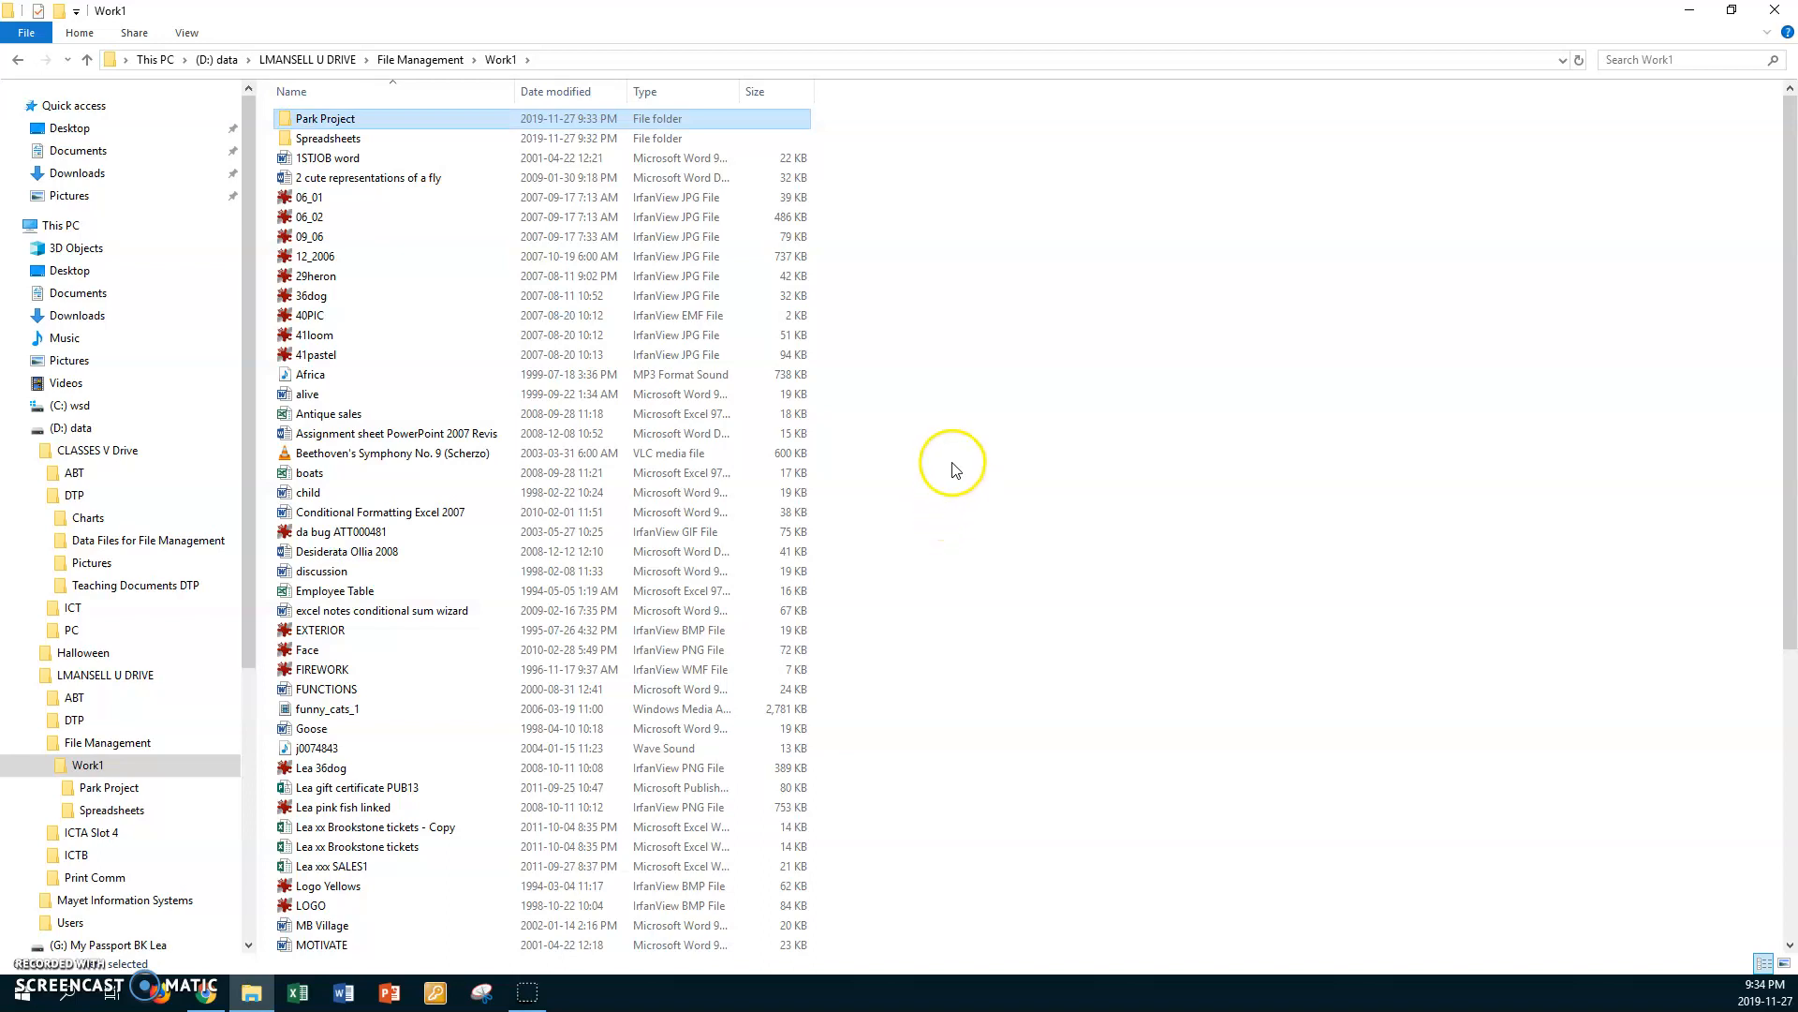
pyautogui.click(949, 465)
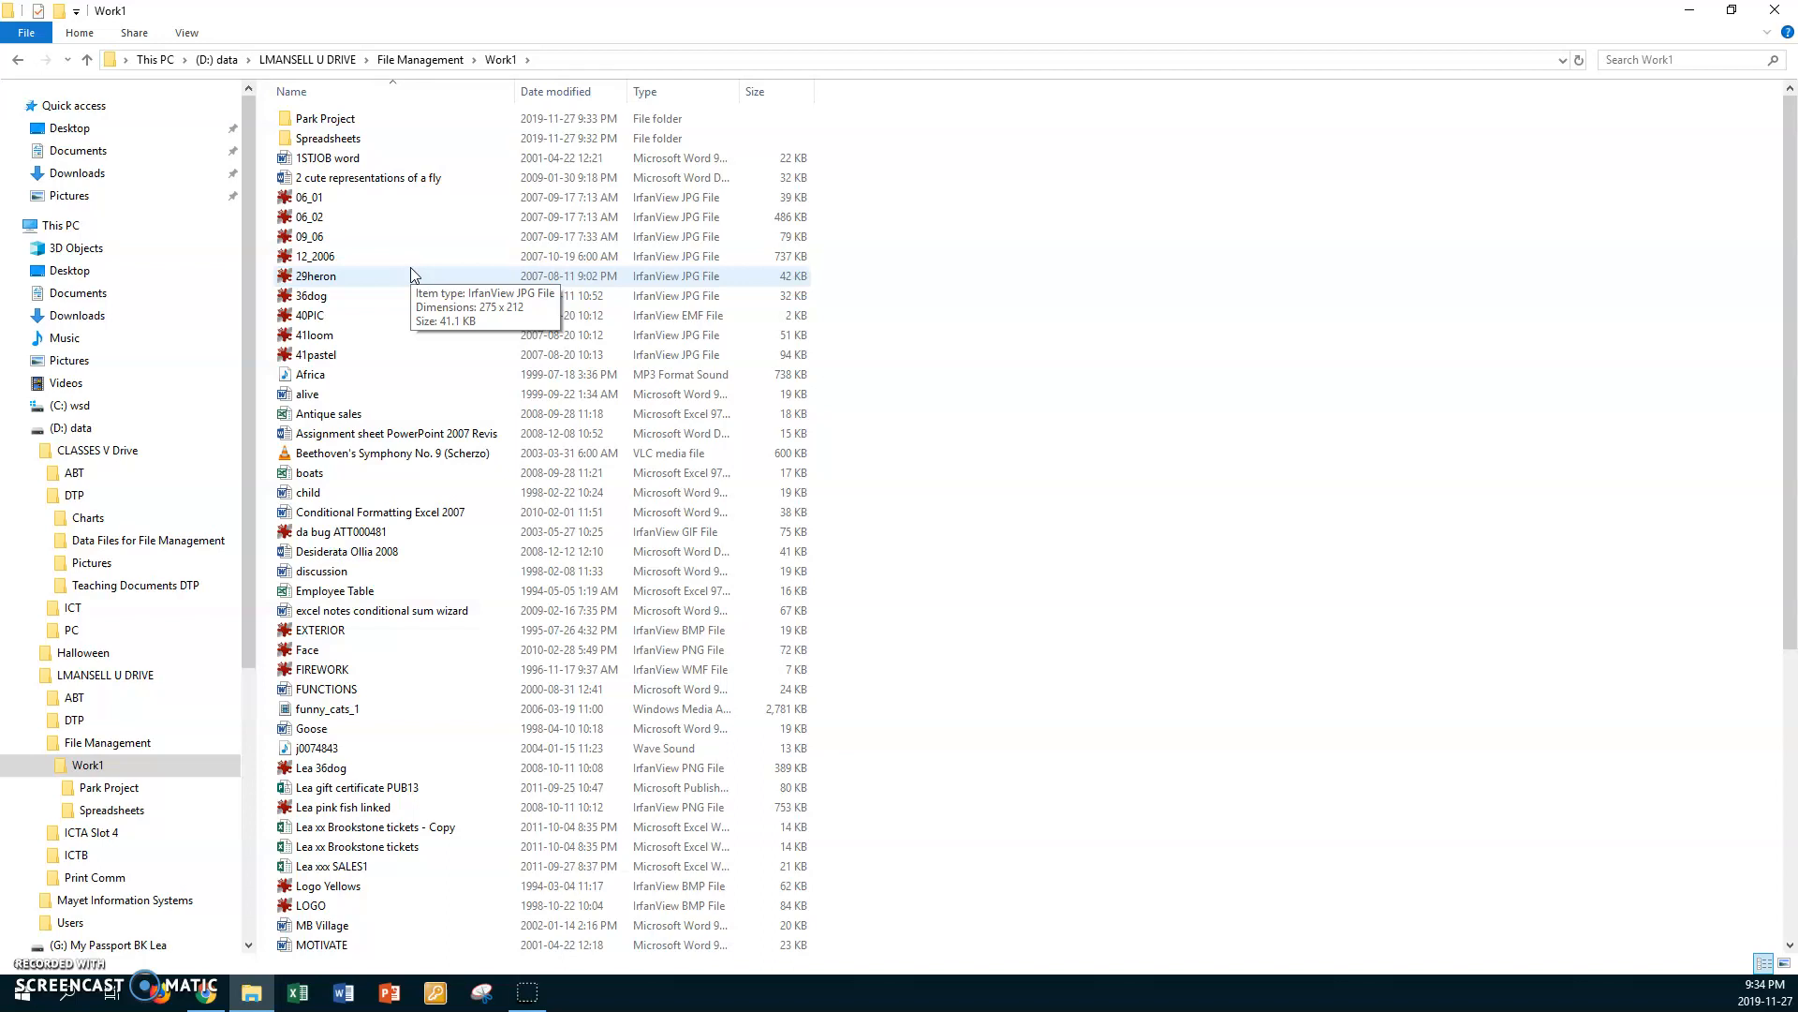
# Step: Switch the Work1 folder from Details to List layout
pyautogui.scroll(-4, 487, 525)
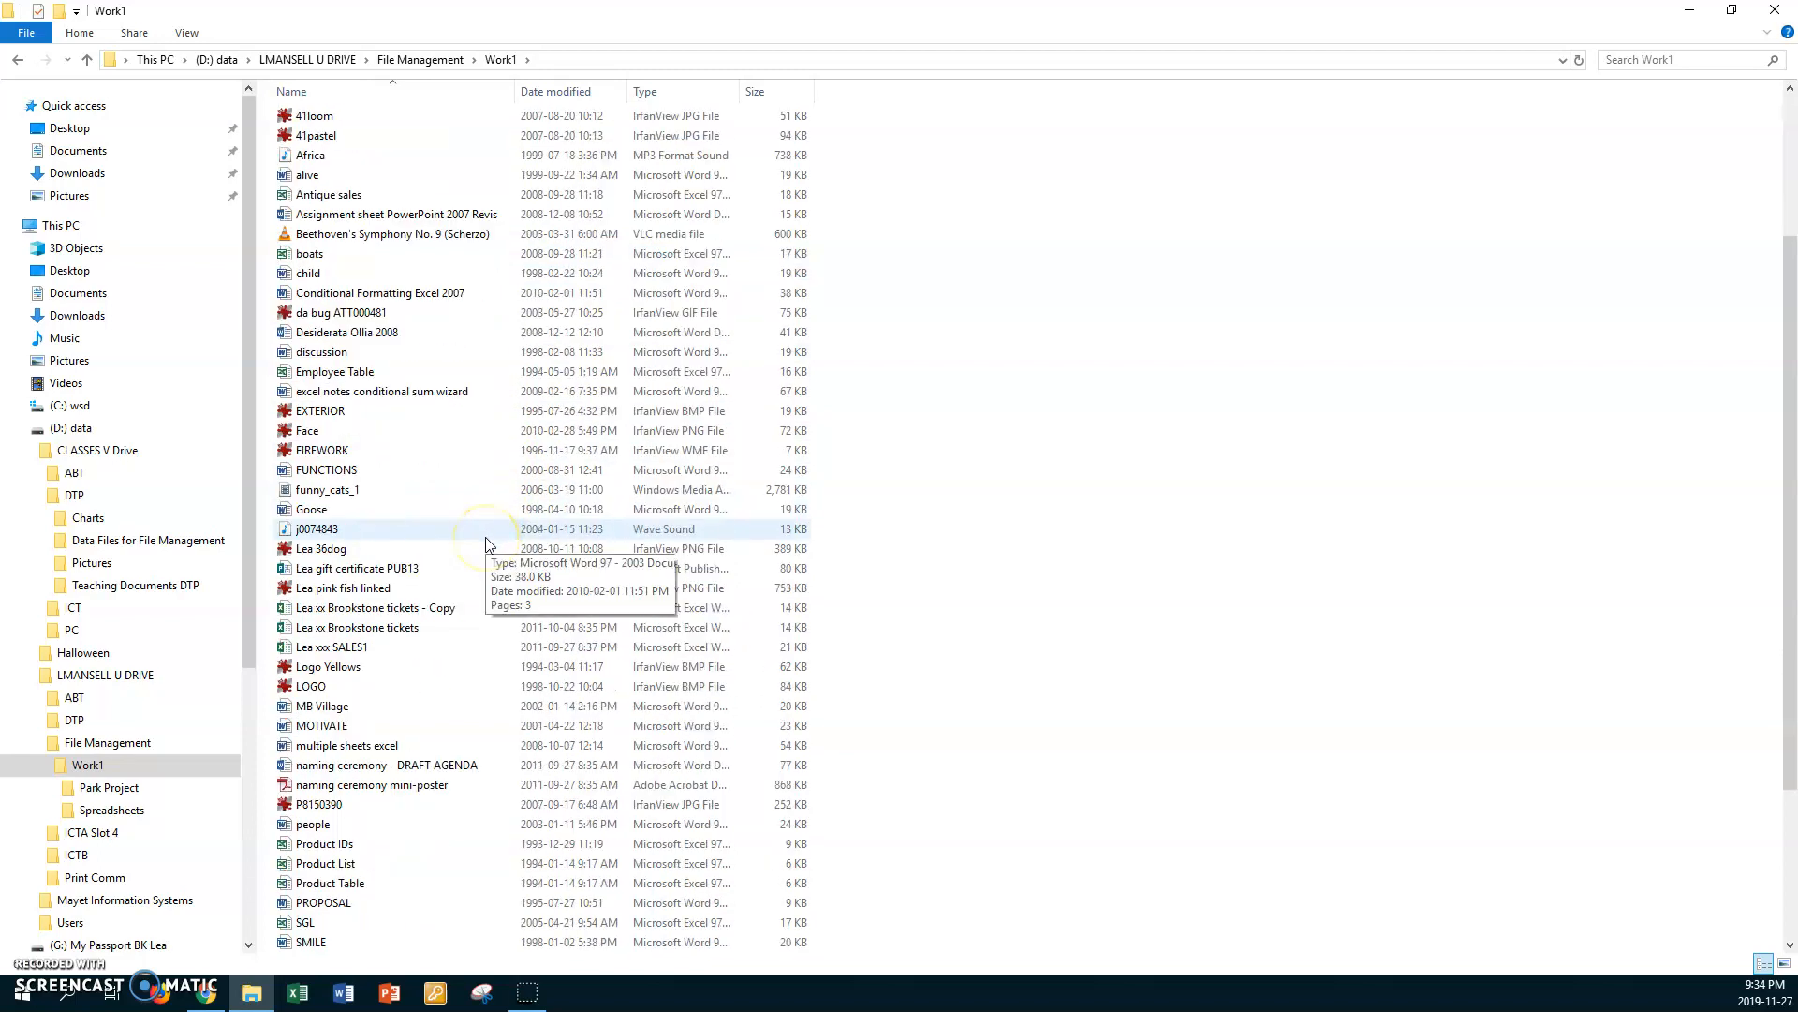
pyautogui.scroll(4, 486, 543)
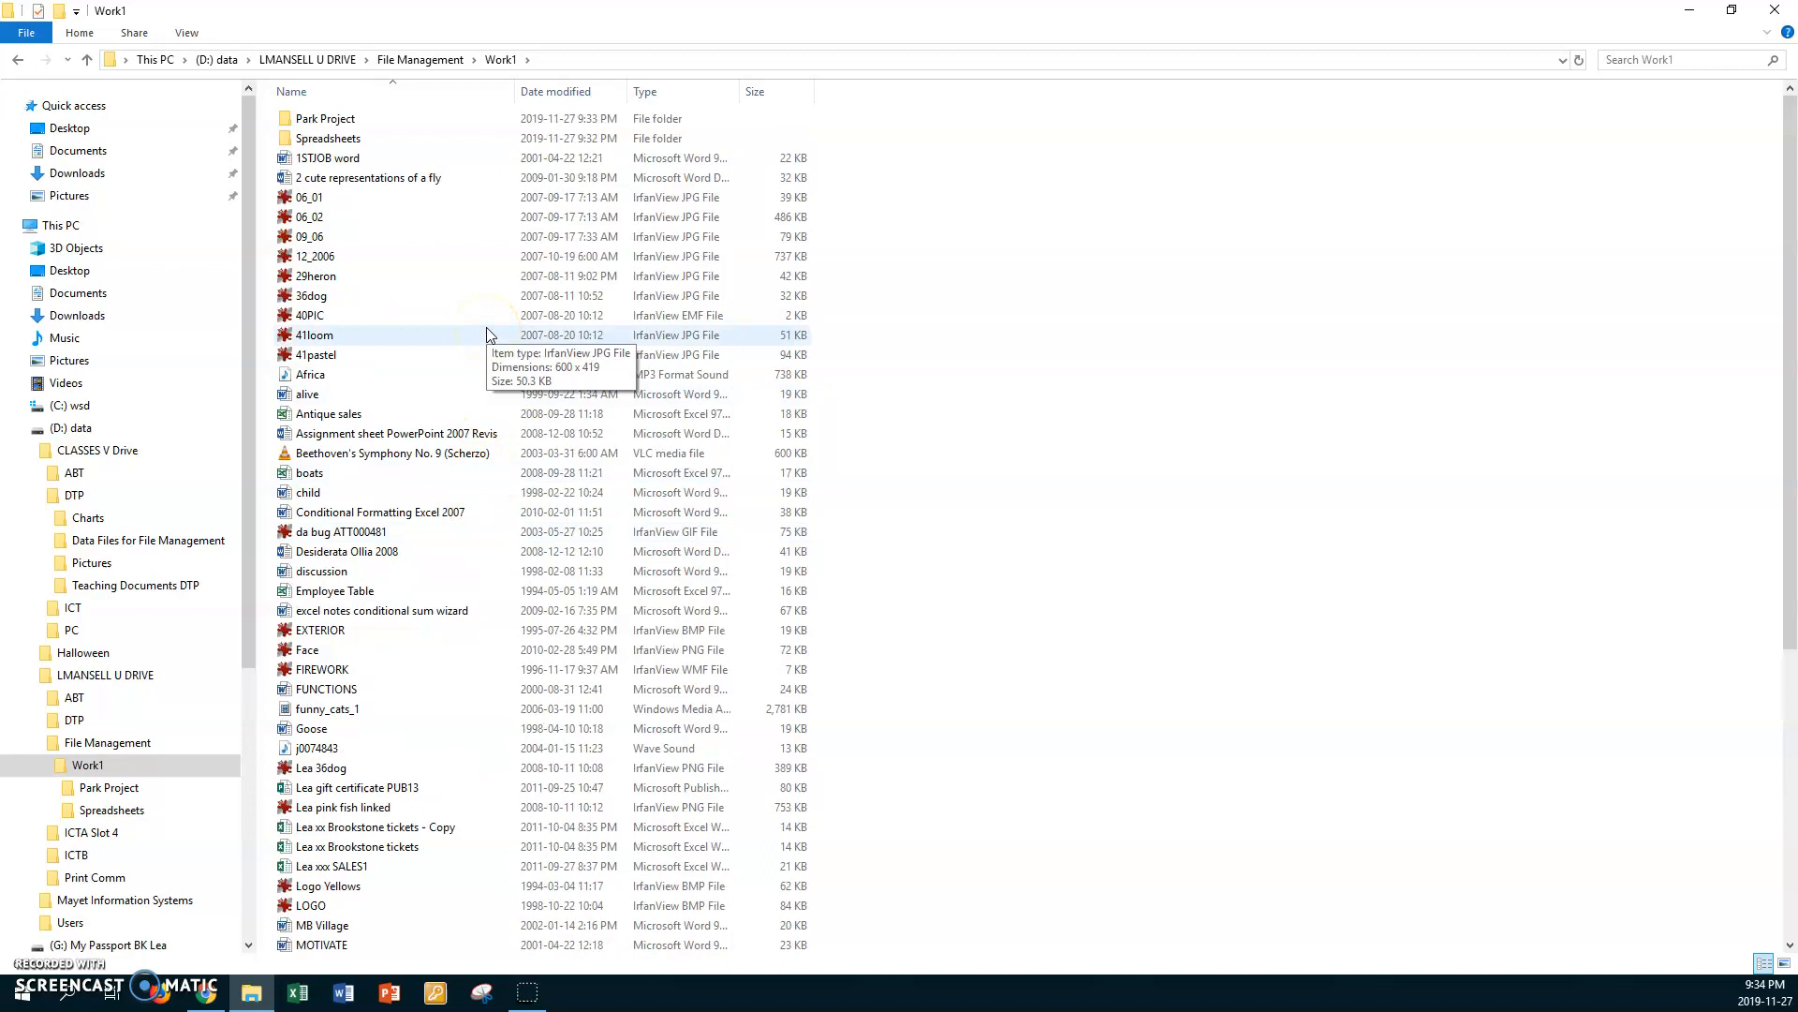
pyautogui.click(187, 35)
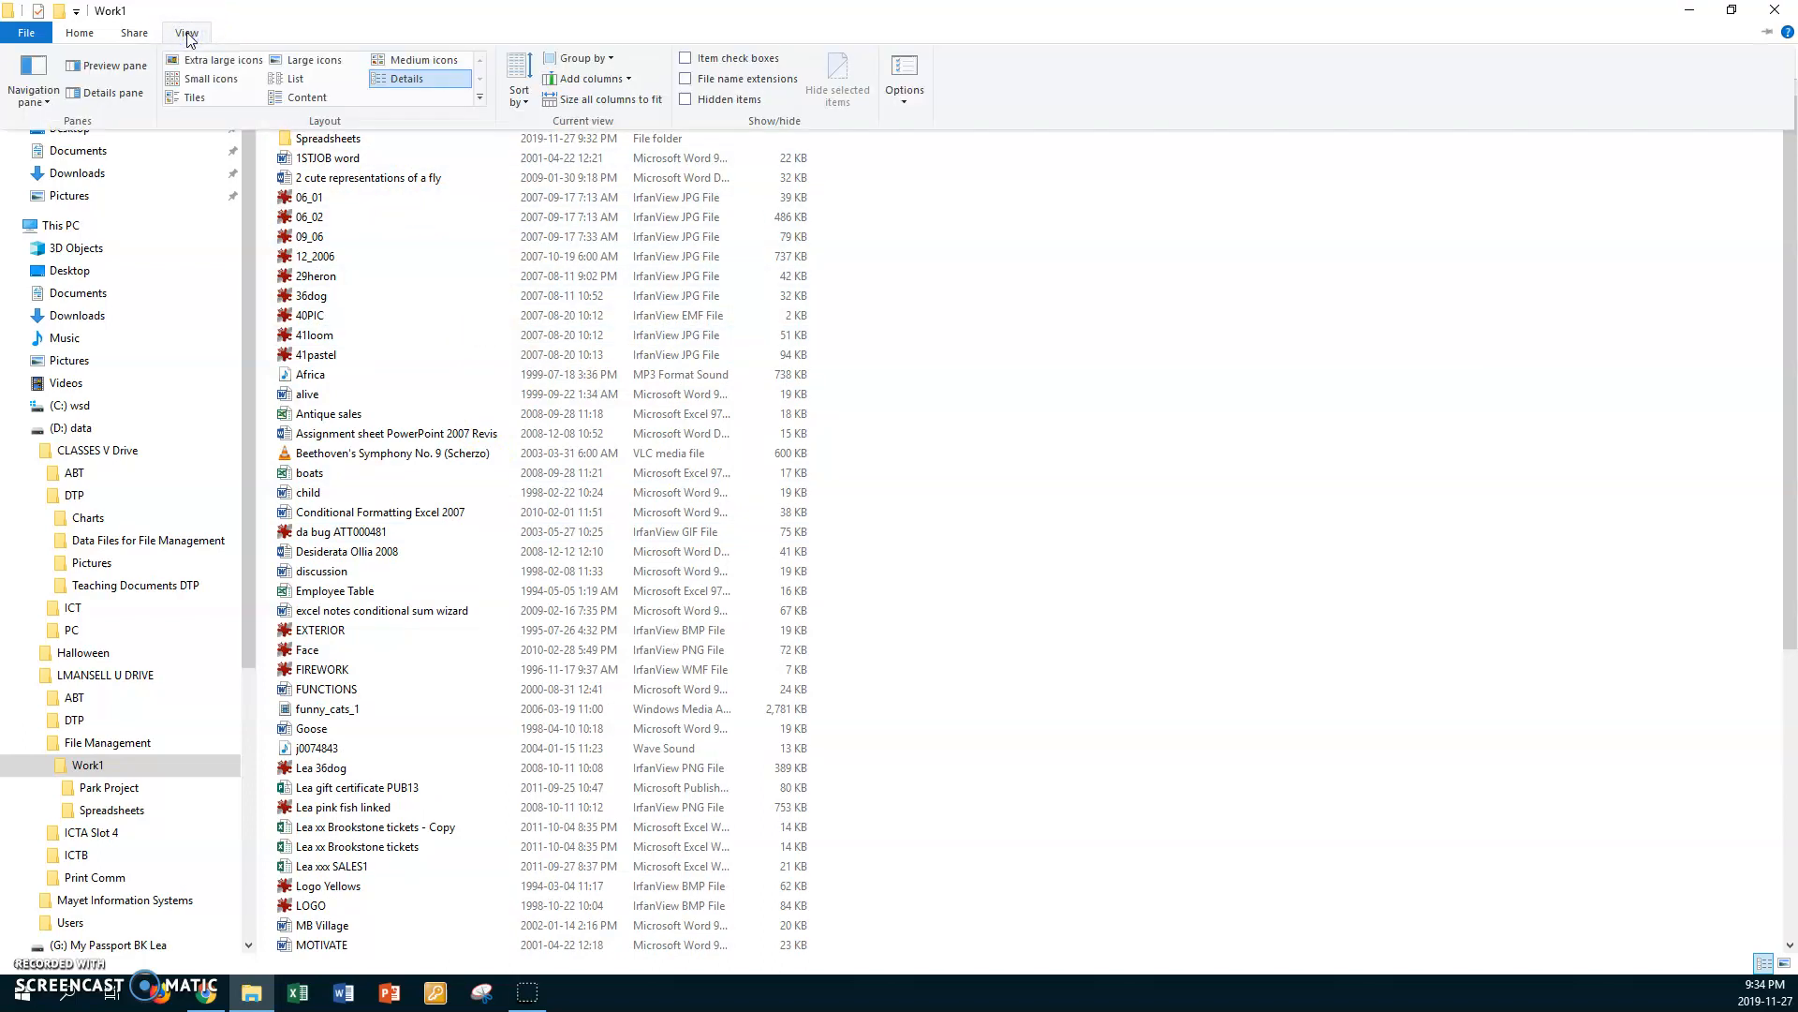
pyautogui.click(273, 82)
pyautogui.click(278, 81)
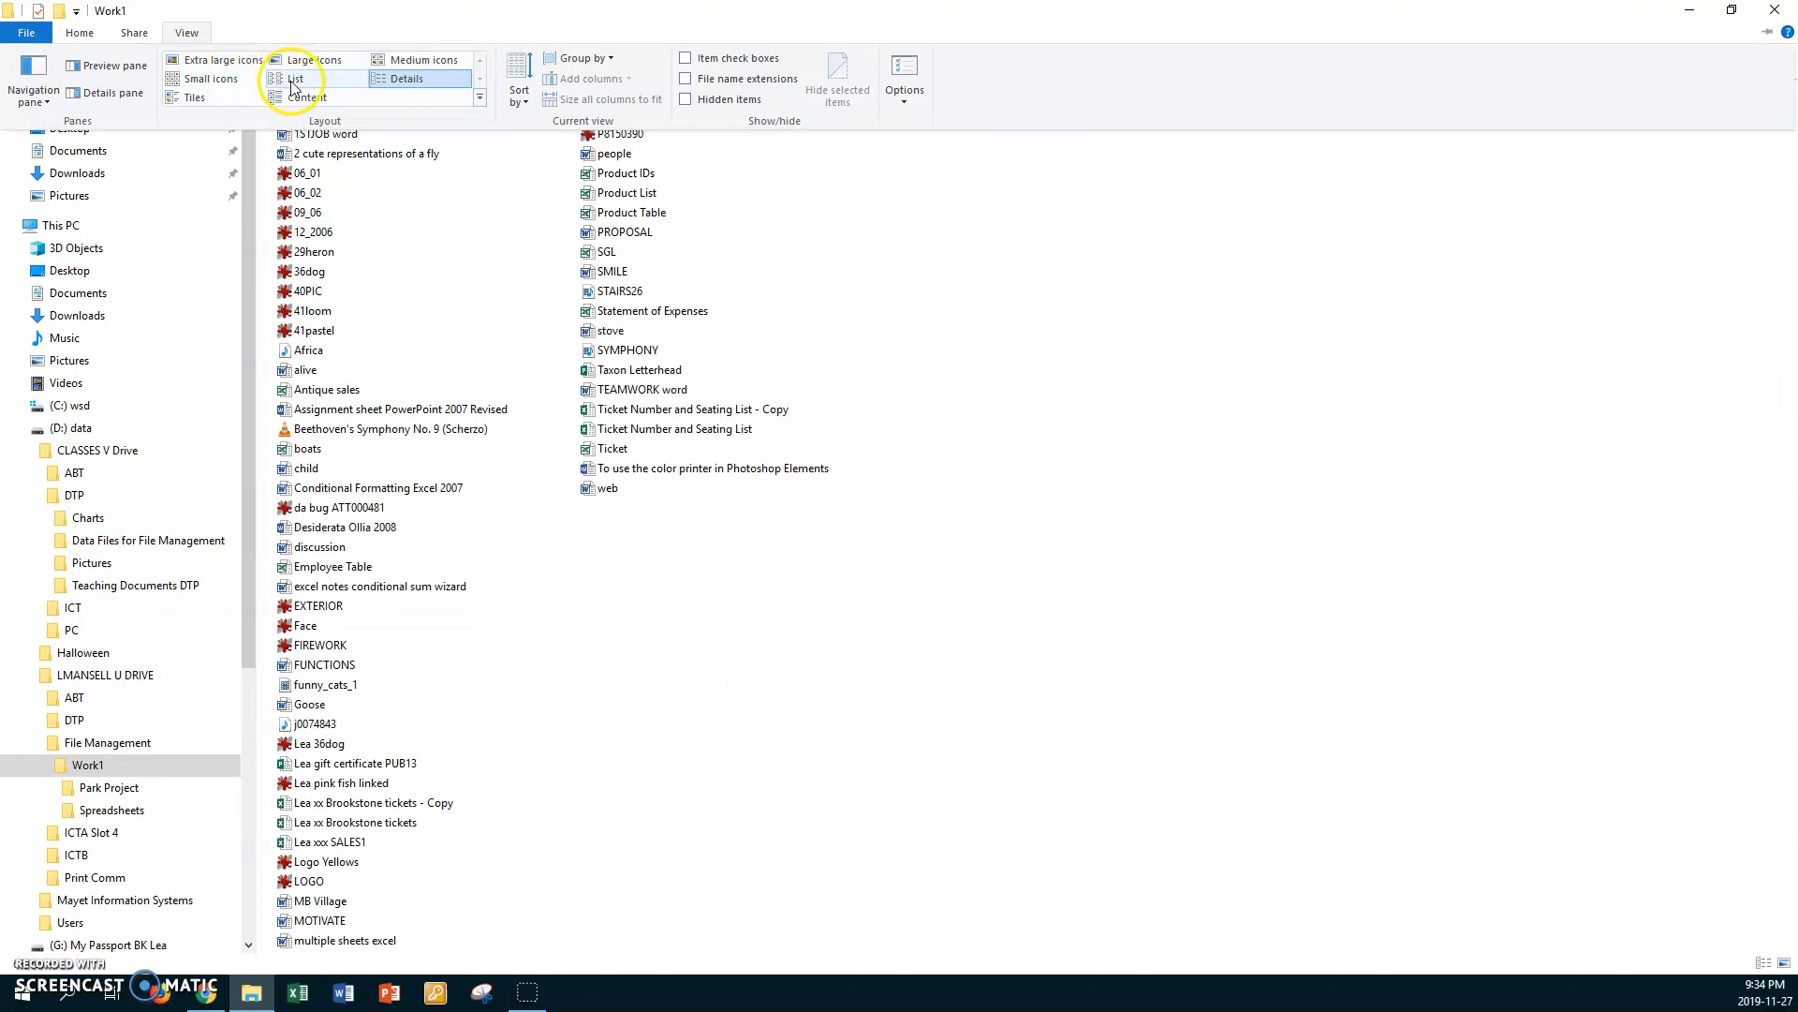
pyautogui.click(293, 85)
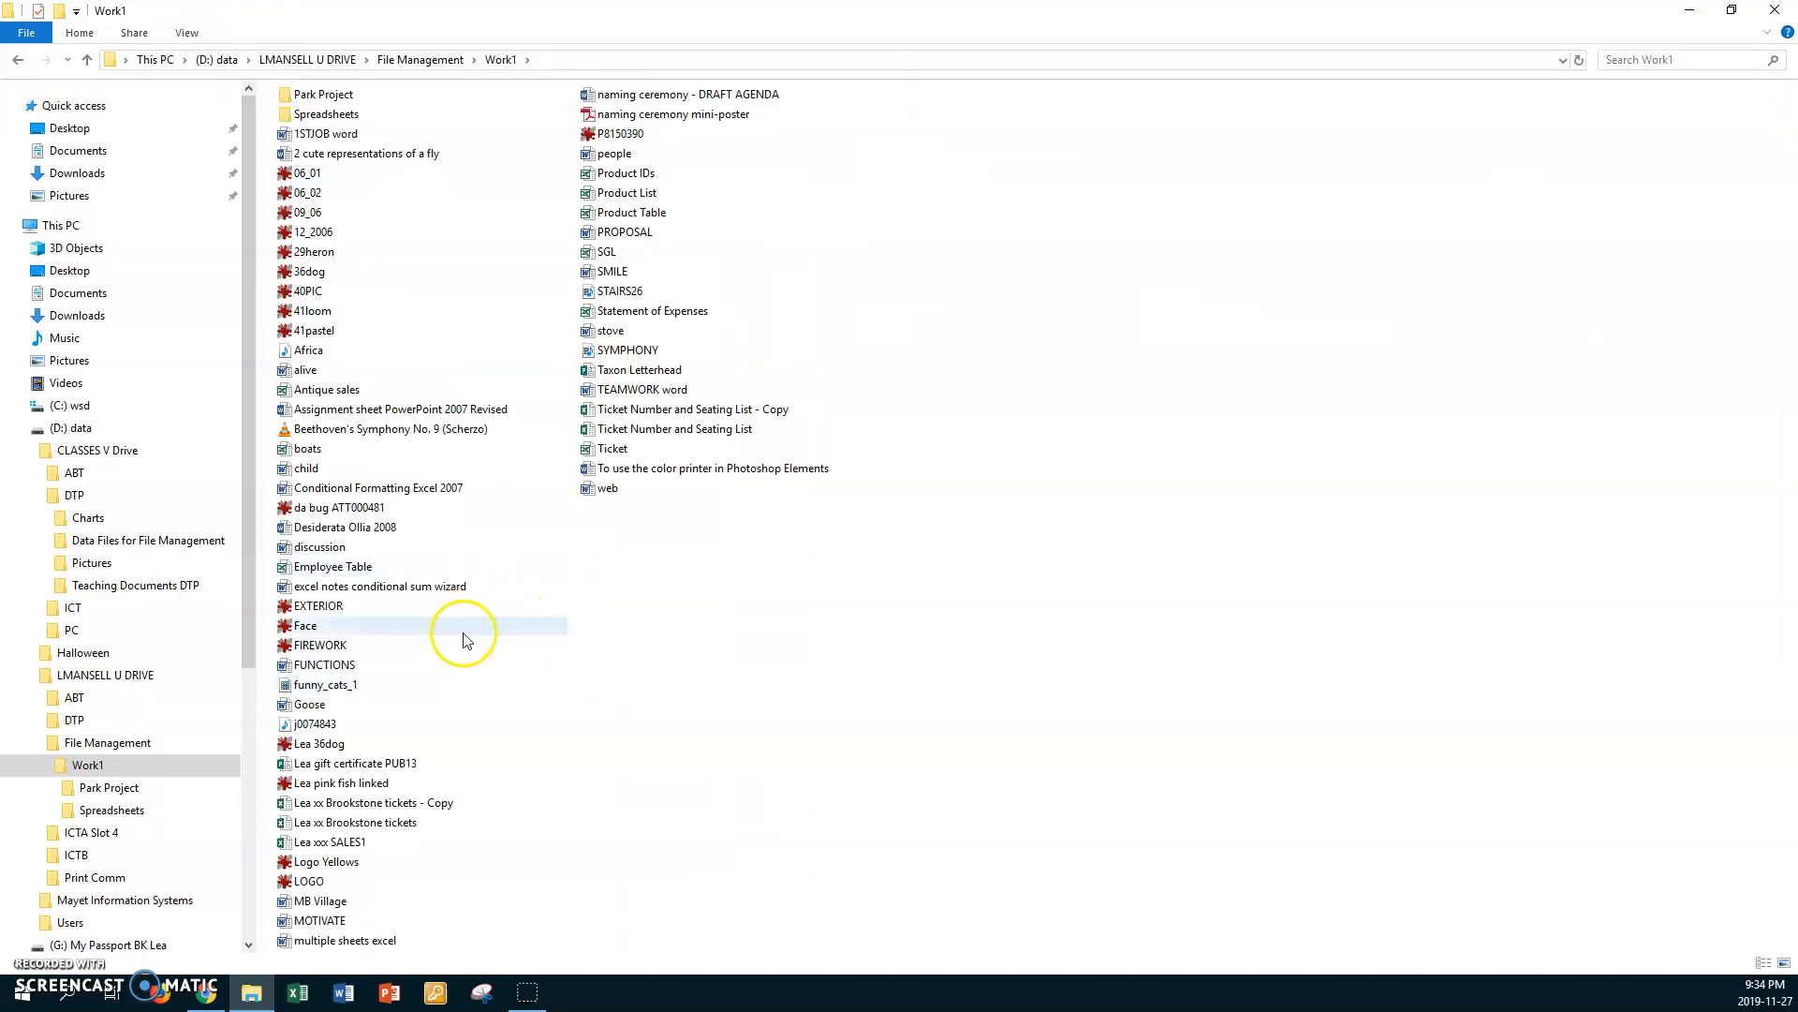
# Step: Select the non-adjacent files PROPOSAL, alive, SMILE, web, LOGO, Logo Yellows and SGL in Work1 and copy them
pyautogui.moveTo(475, 476)
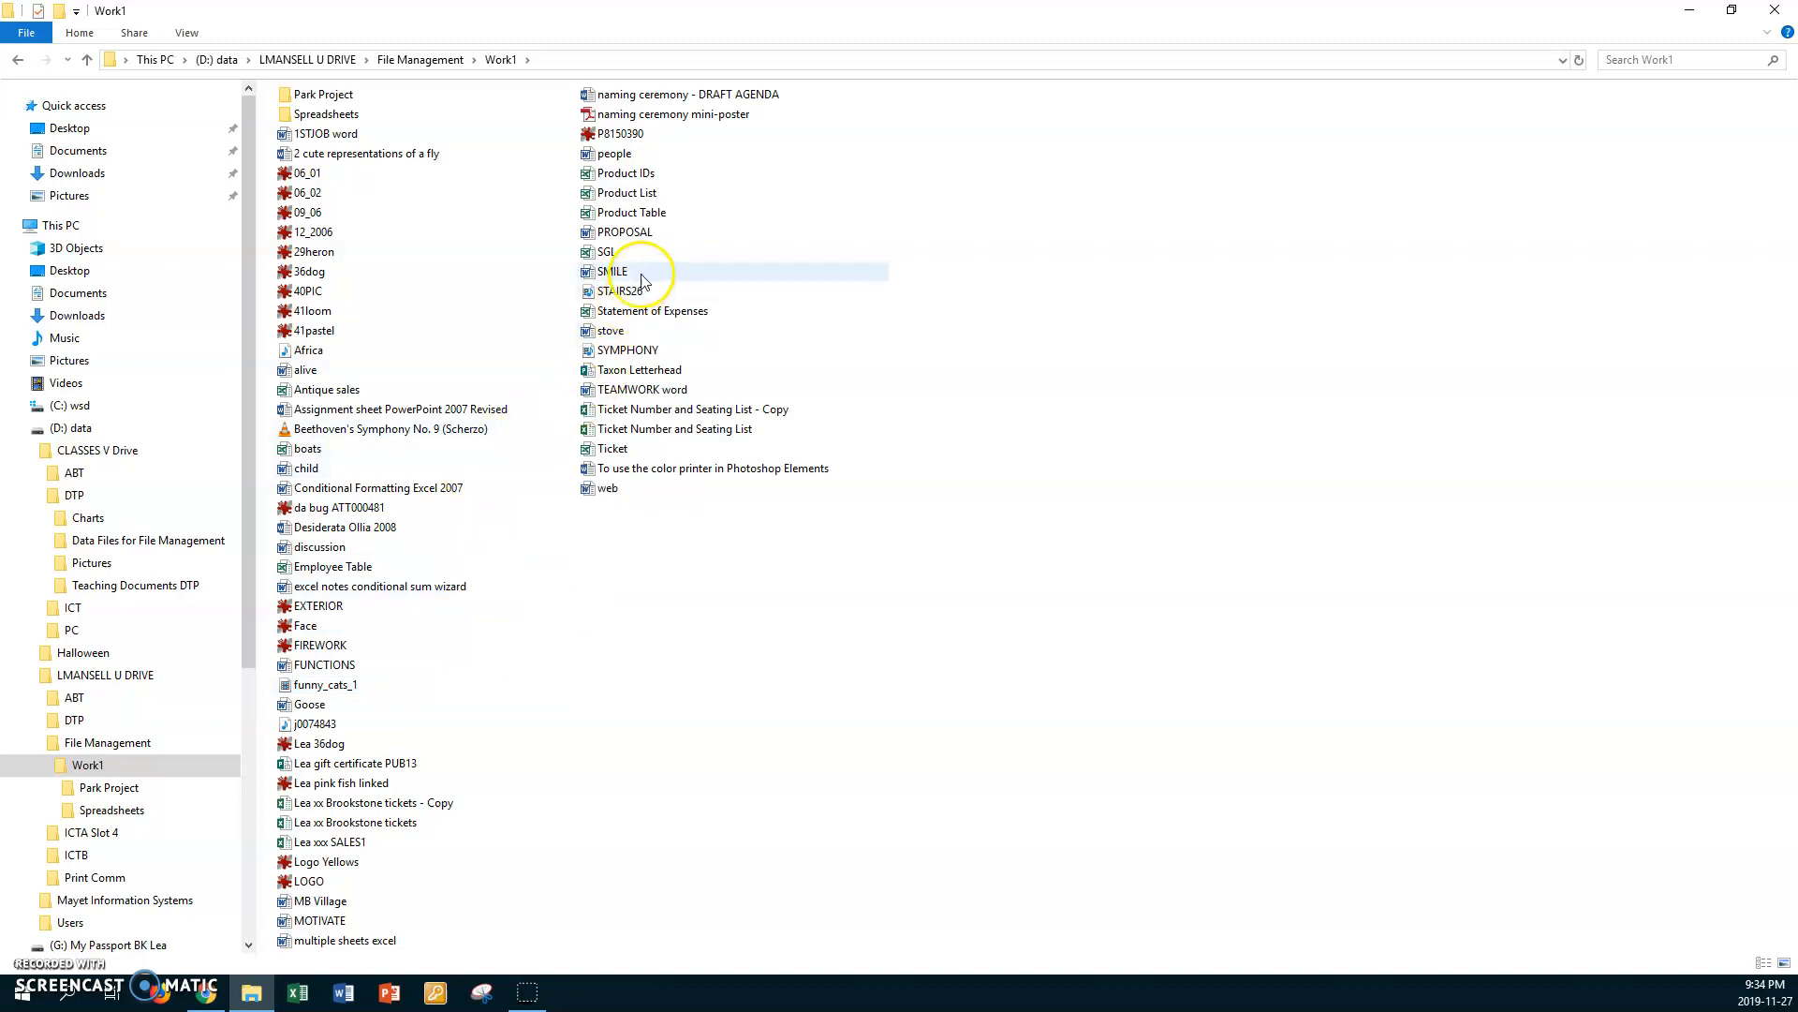
pyautogui.click(640, 236)
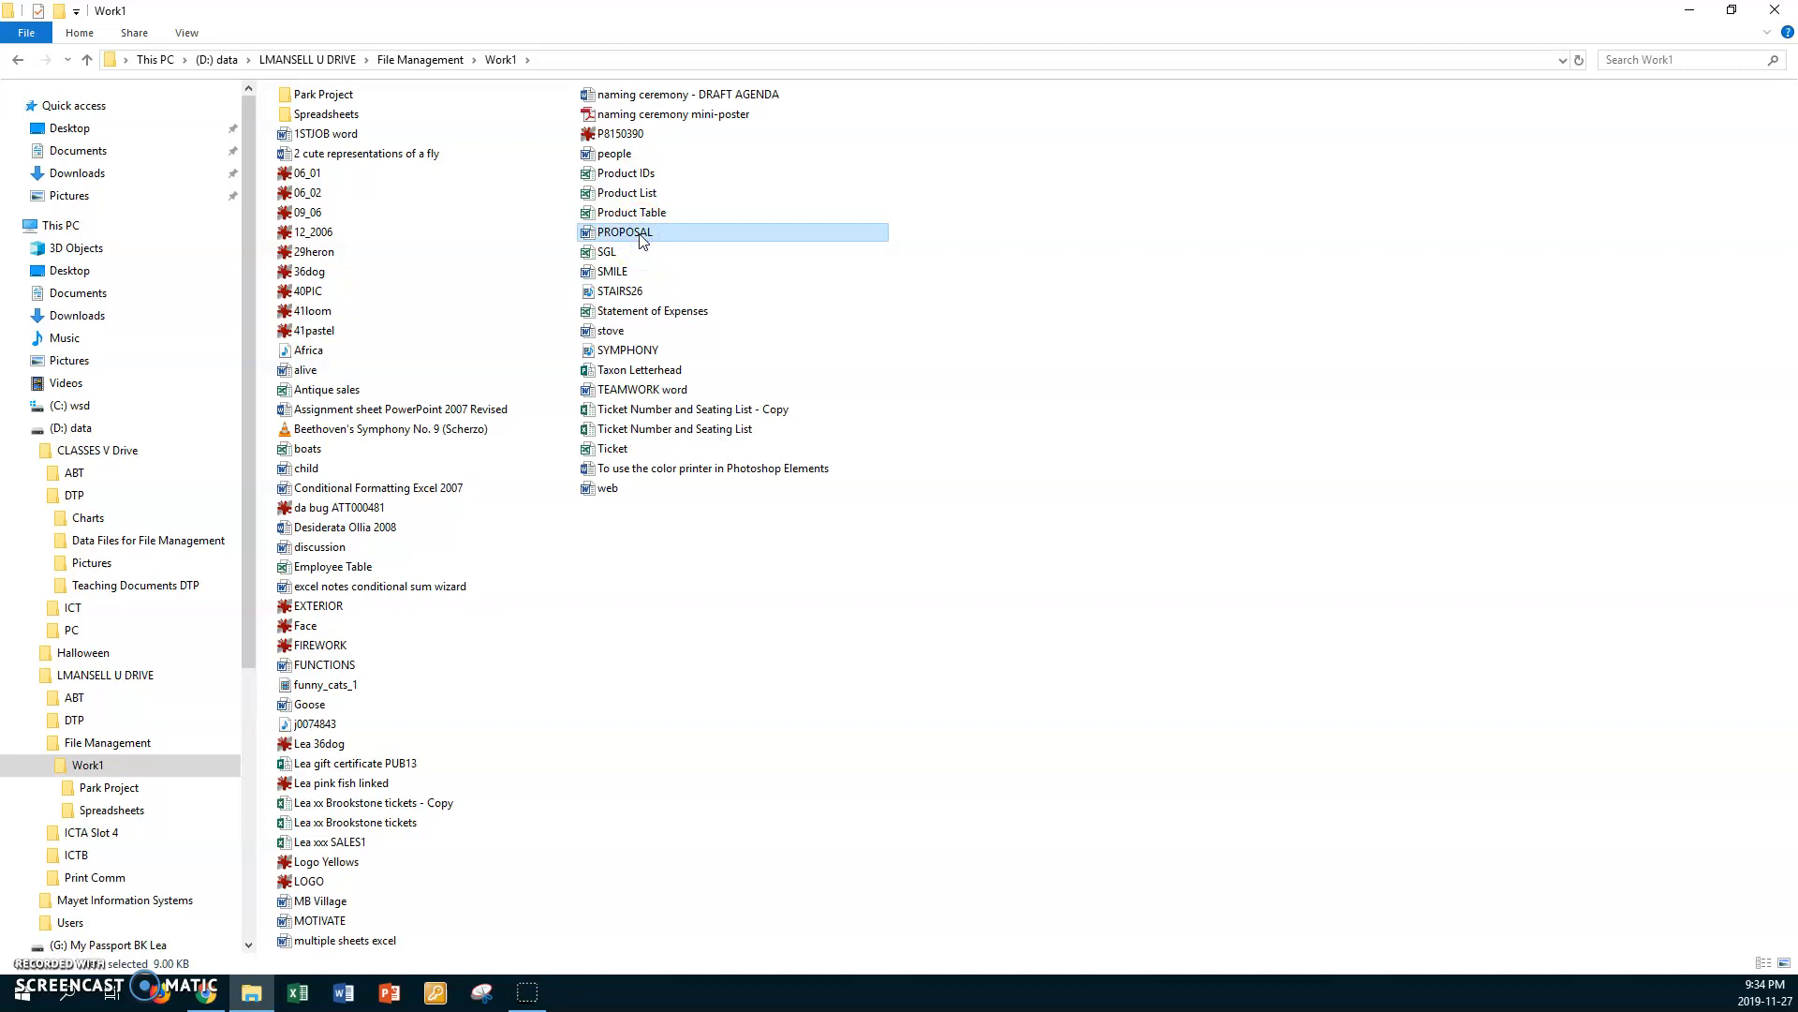
pyautogui.keyDown('ctrl'); pyautogui.click(319, 373); pyautogui.keyUp('ctrl')
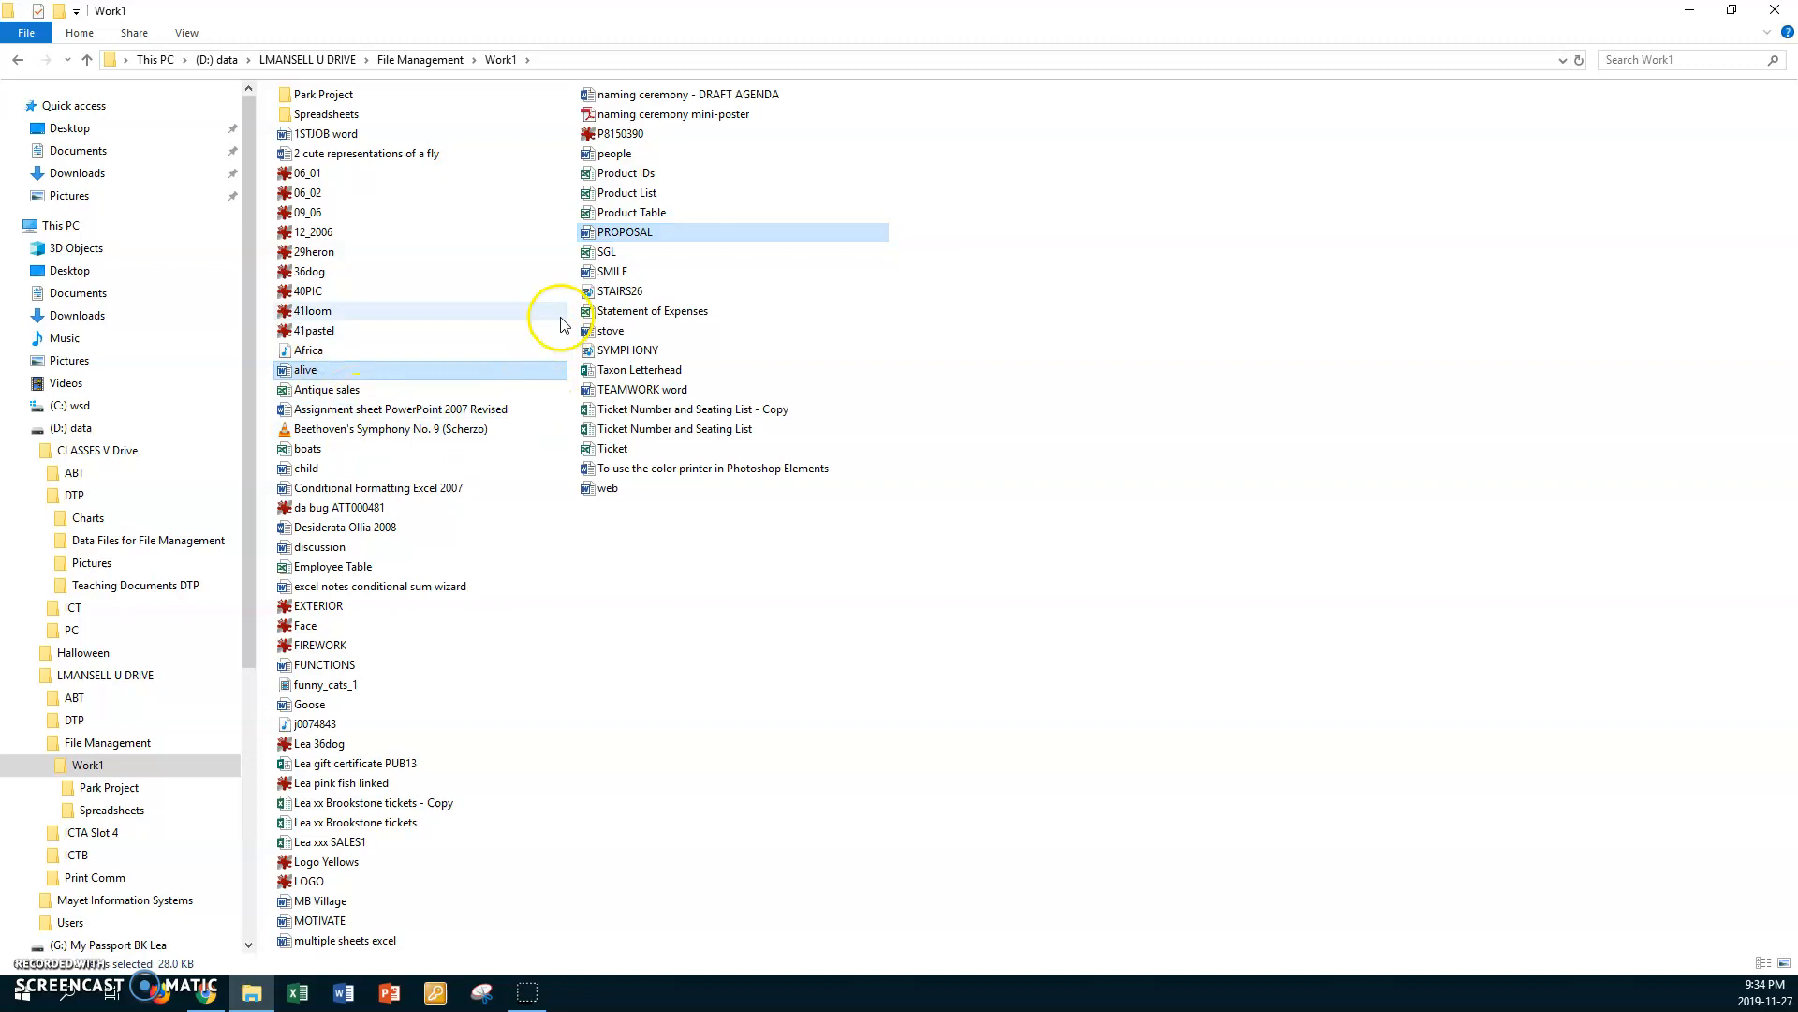
pyautogui.keyDown('ctrl'); pyautogui.click(611, 272); pyautogui.keyUp('ctrl')
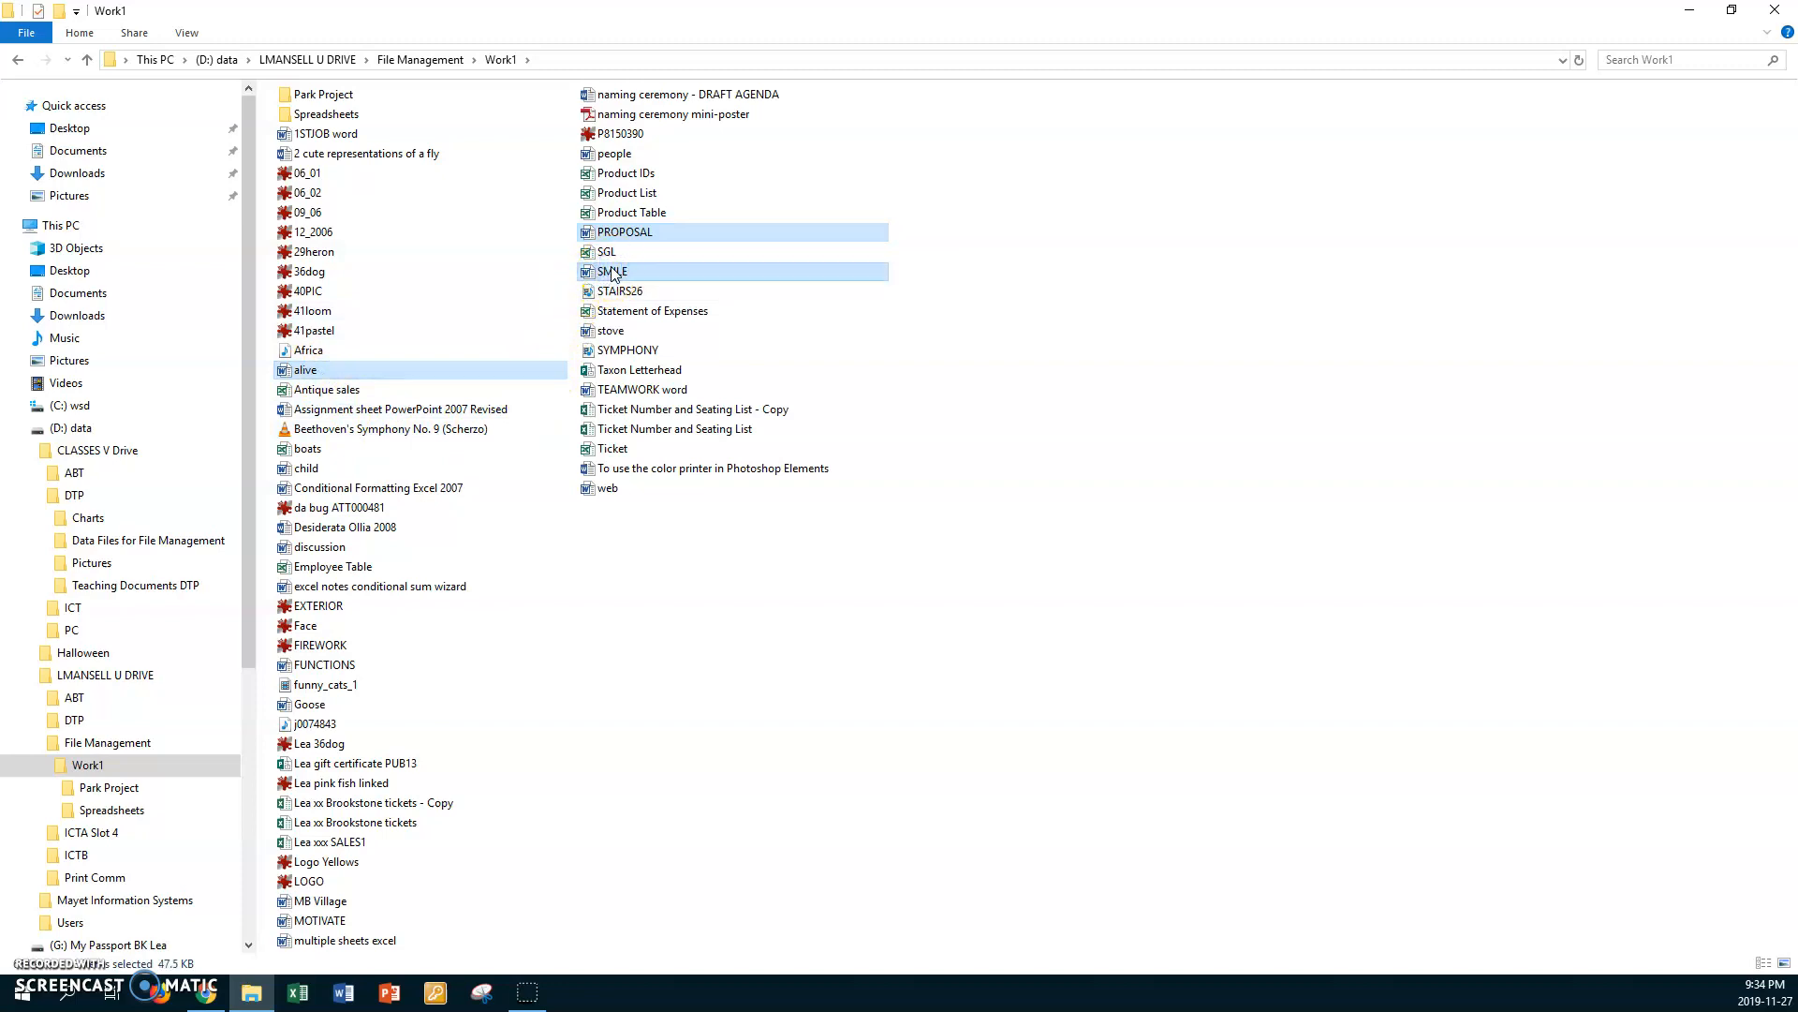
pyautogui.keyDown('ctrl'); pyautogui.click(593, 491); pyautogui.keyUp('ctrl')
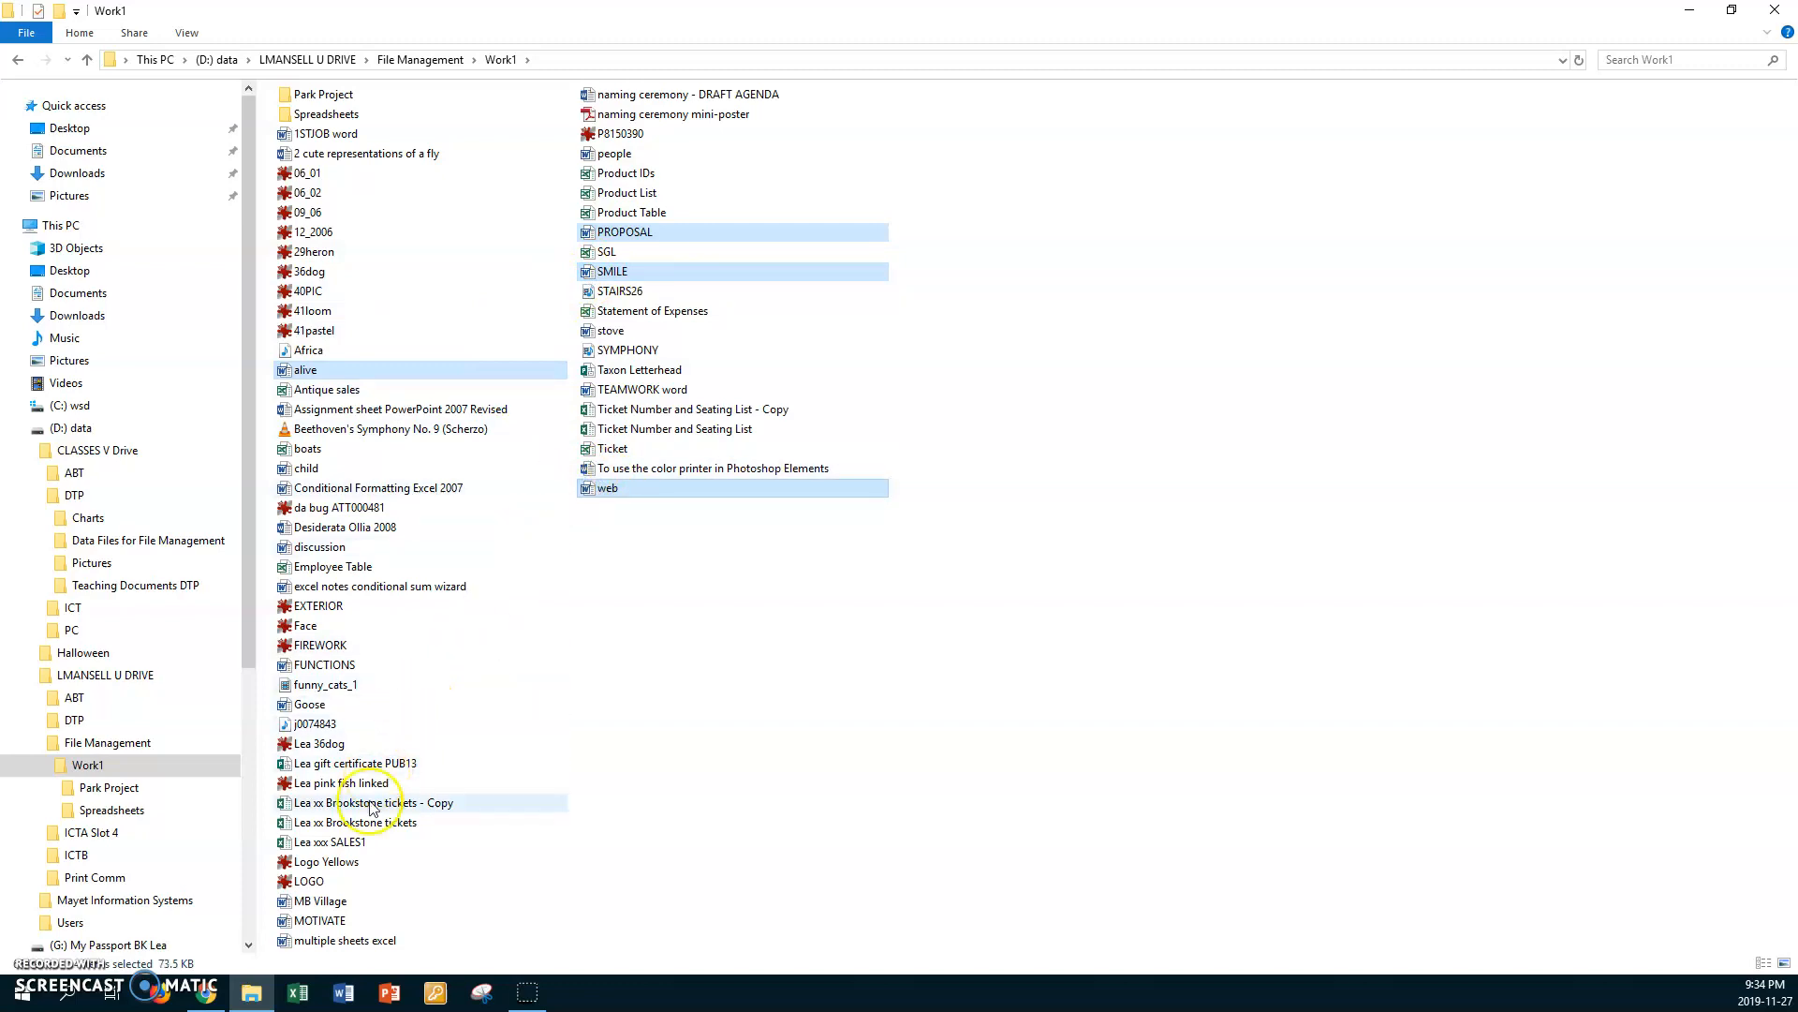
pyautogui.keyDown('ctrl'); pyautogui.click(319, 882); pyautogui.keyUp('ctrl')
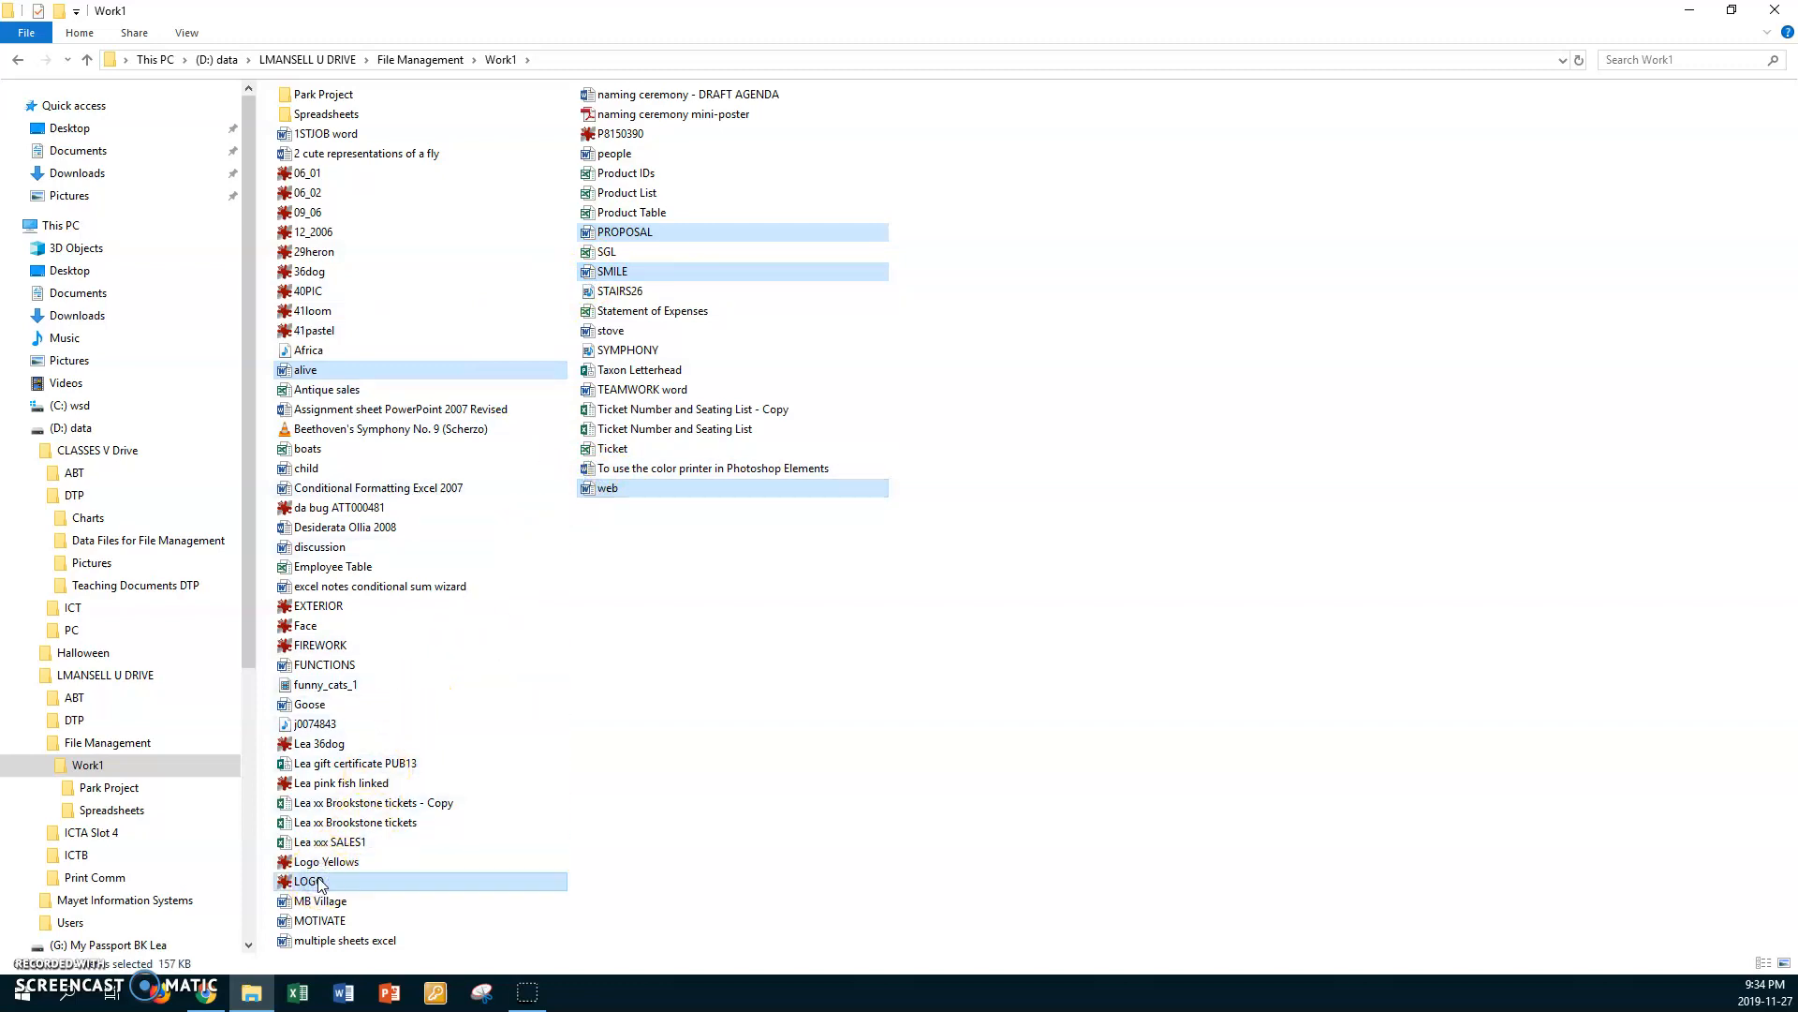
pyautogui.keyDown('ctrl'); pyautogui.click(332, 862); pyautogui.keyUp('ctrl')
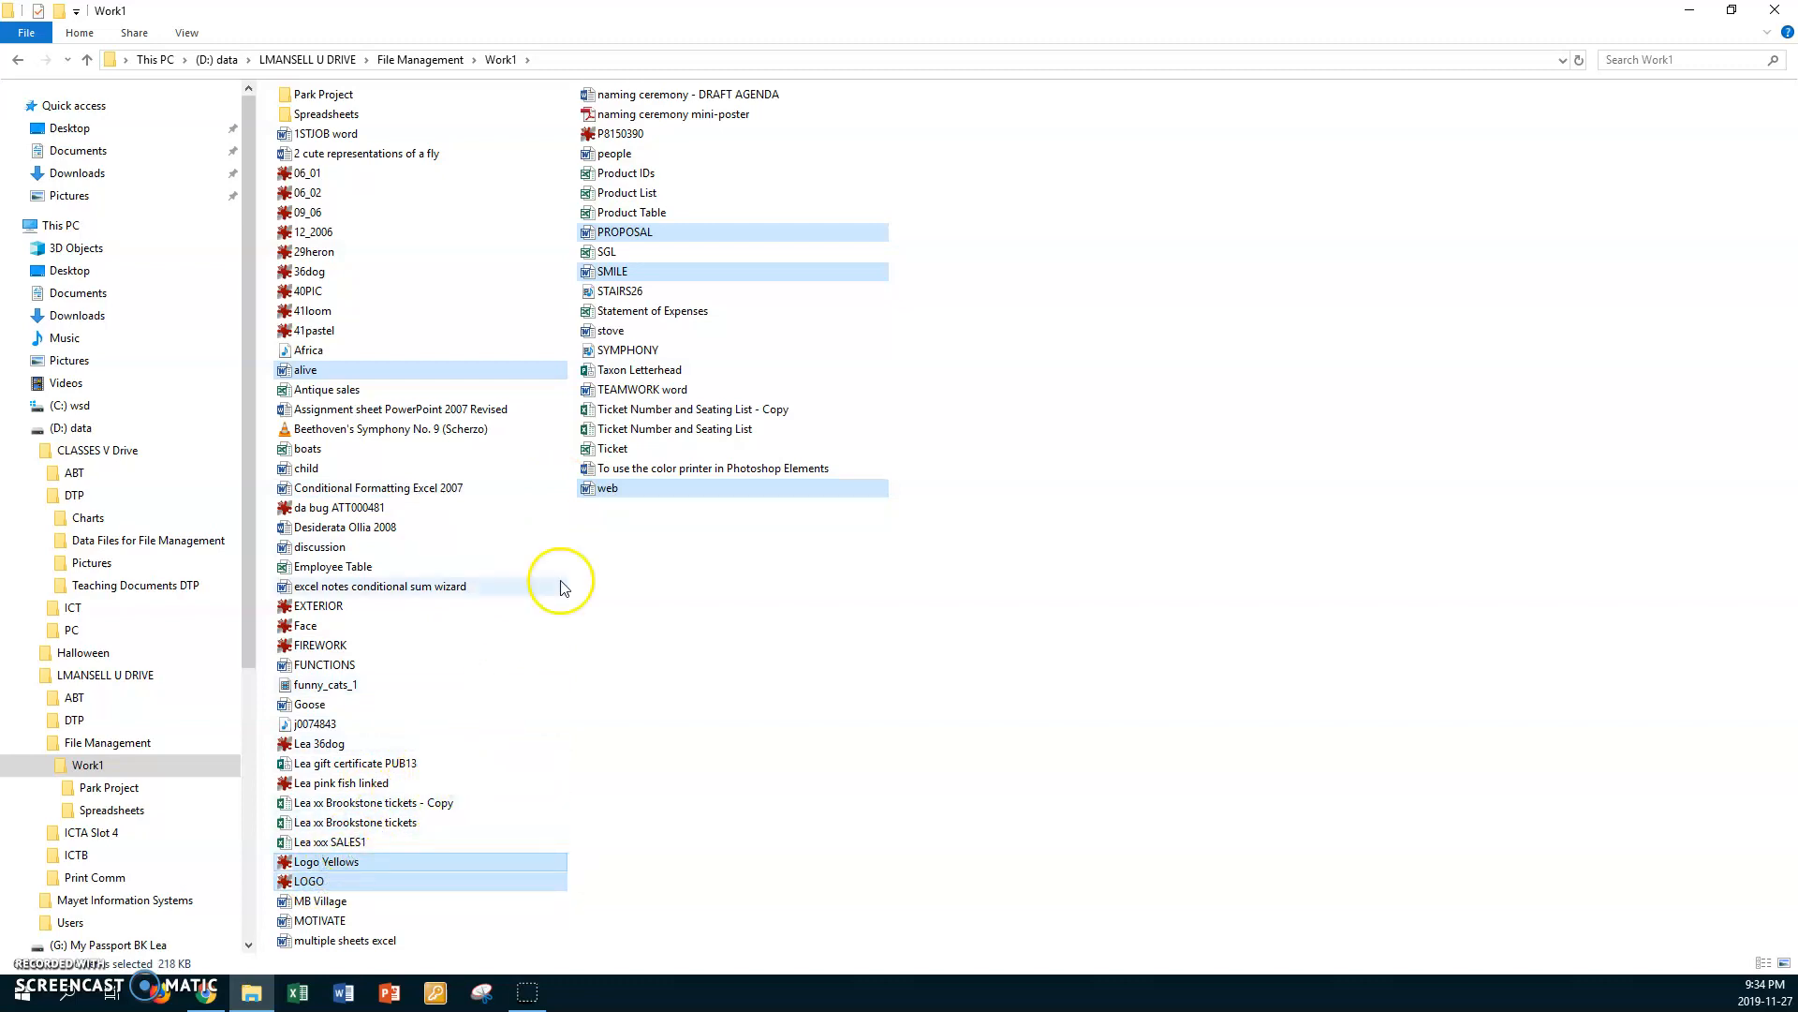
pyautogui.keyDown('ctrl'); pyautogui.click(610, 251); pyautogui.keyUp('ctrl')
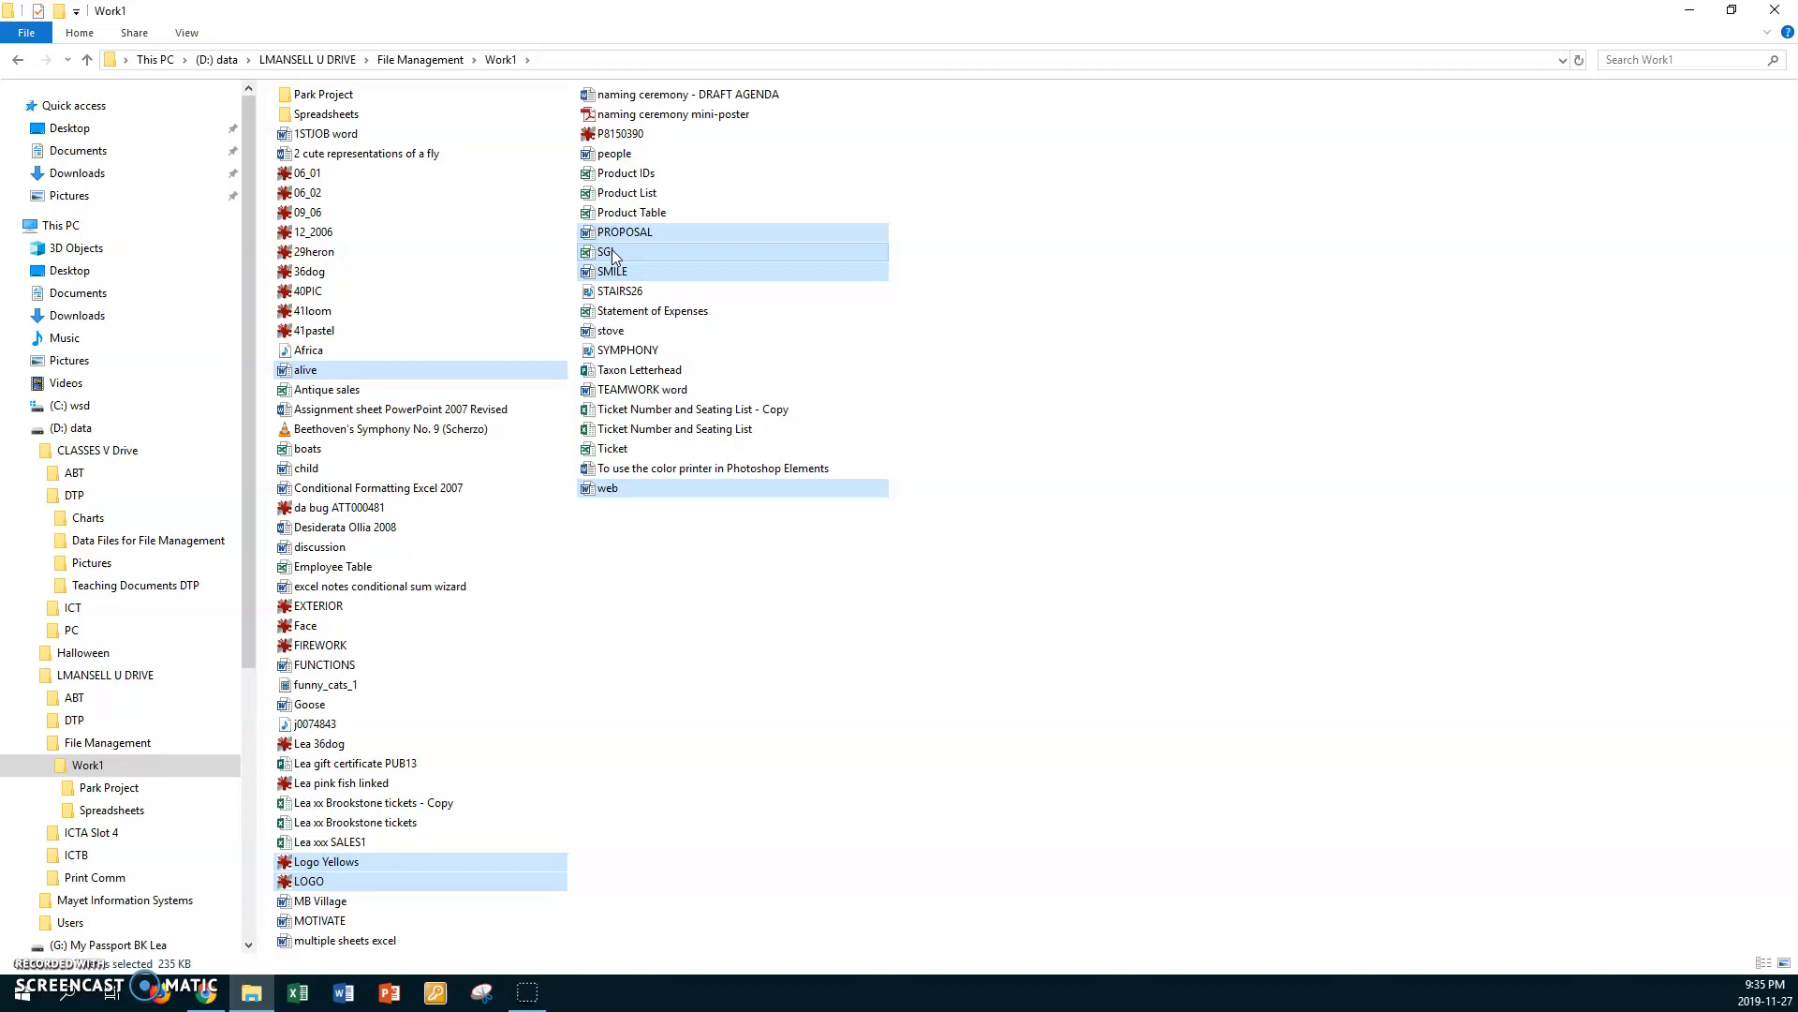
# Step: Open the Park Project subfolder of Work1 and paste the copied files into it
pyautogui.doubleClick(291, 96)
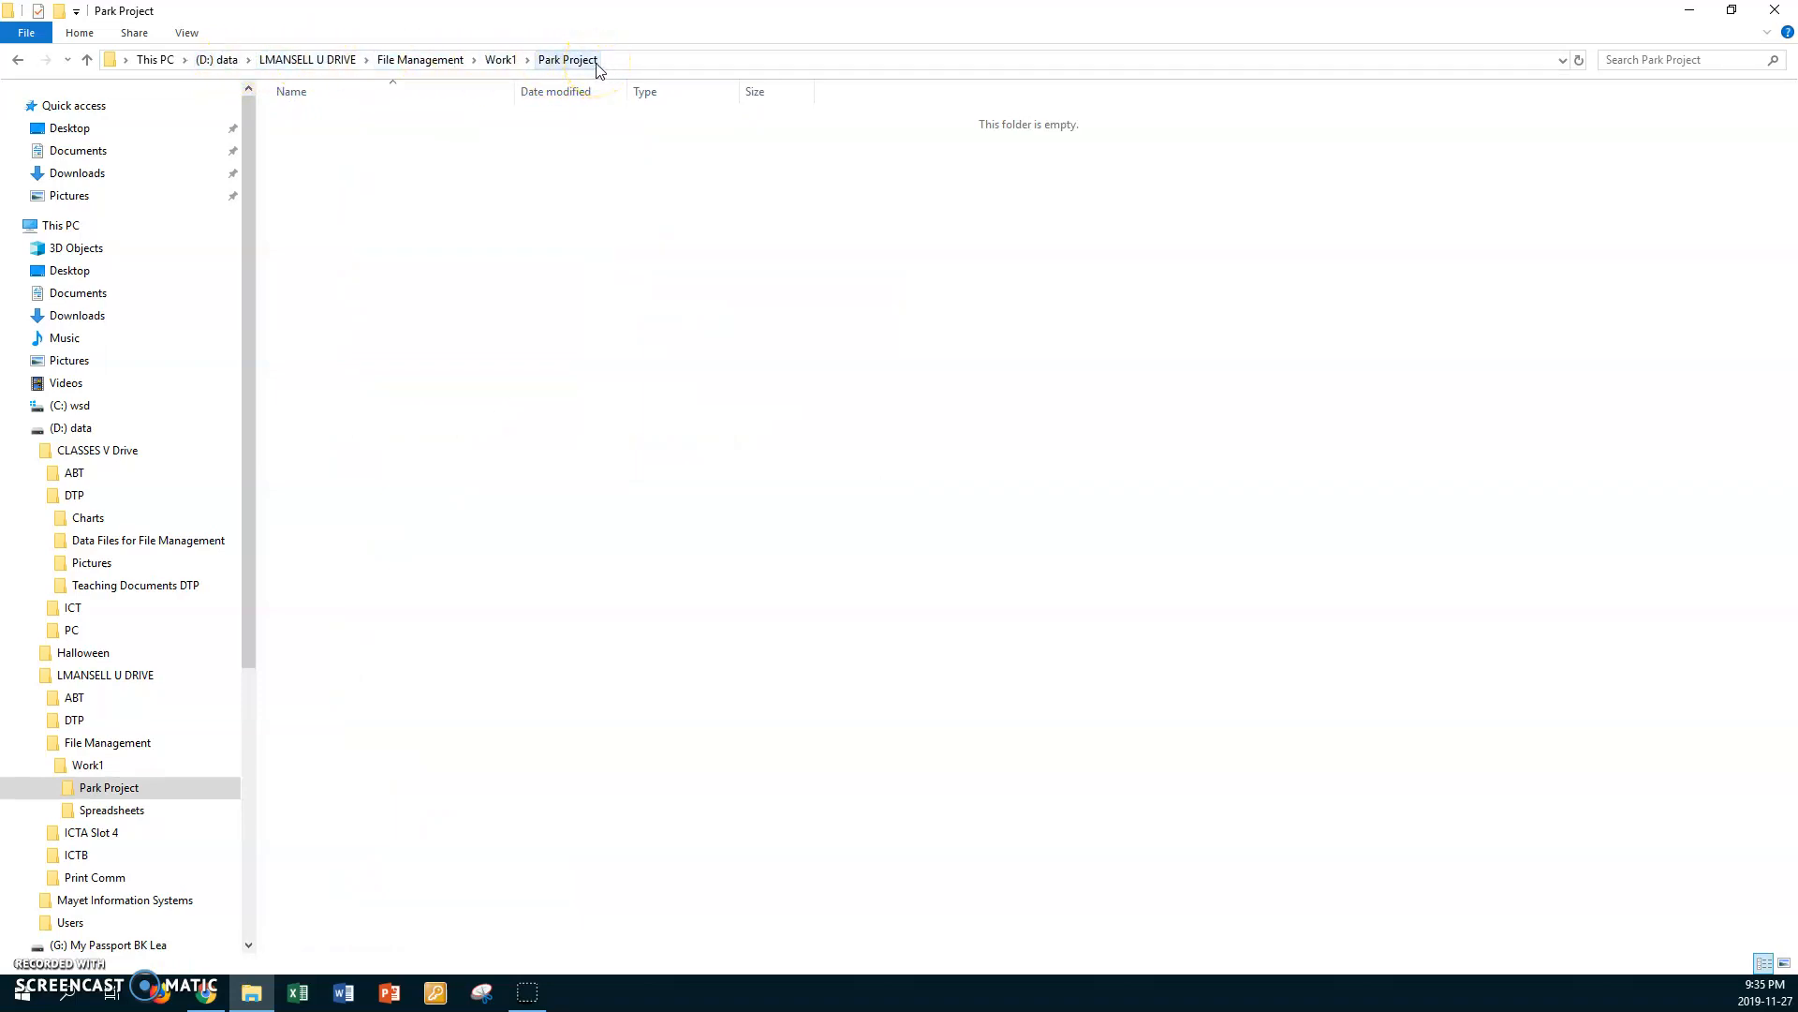
pyautogui.rightClick(502, 223)
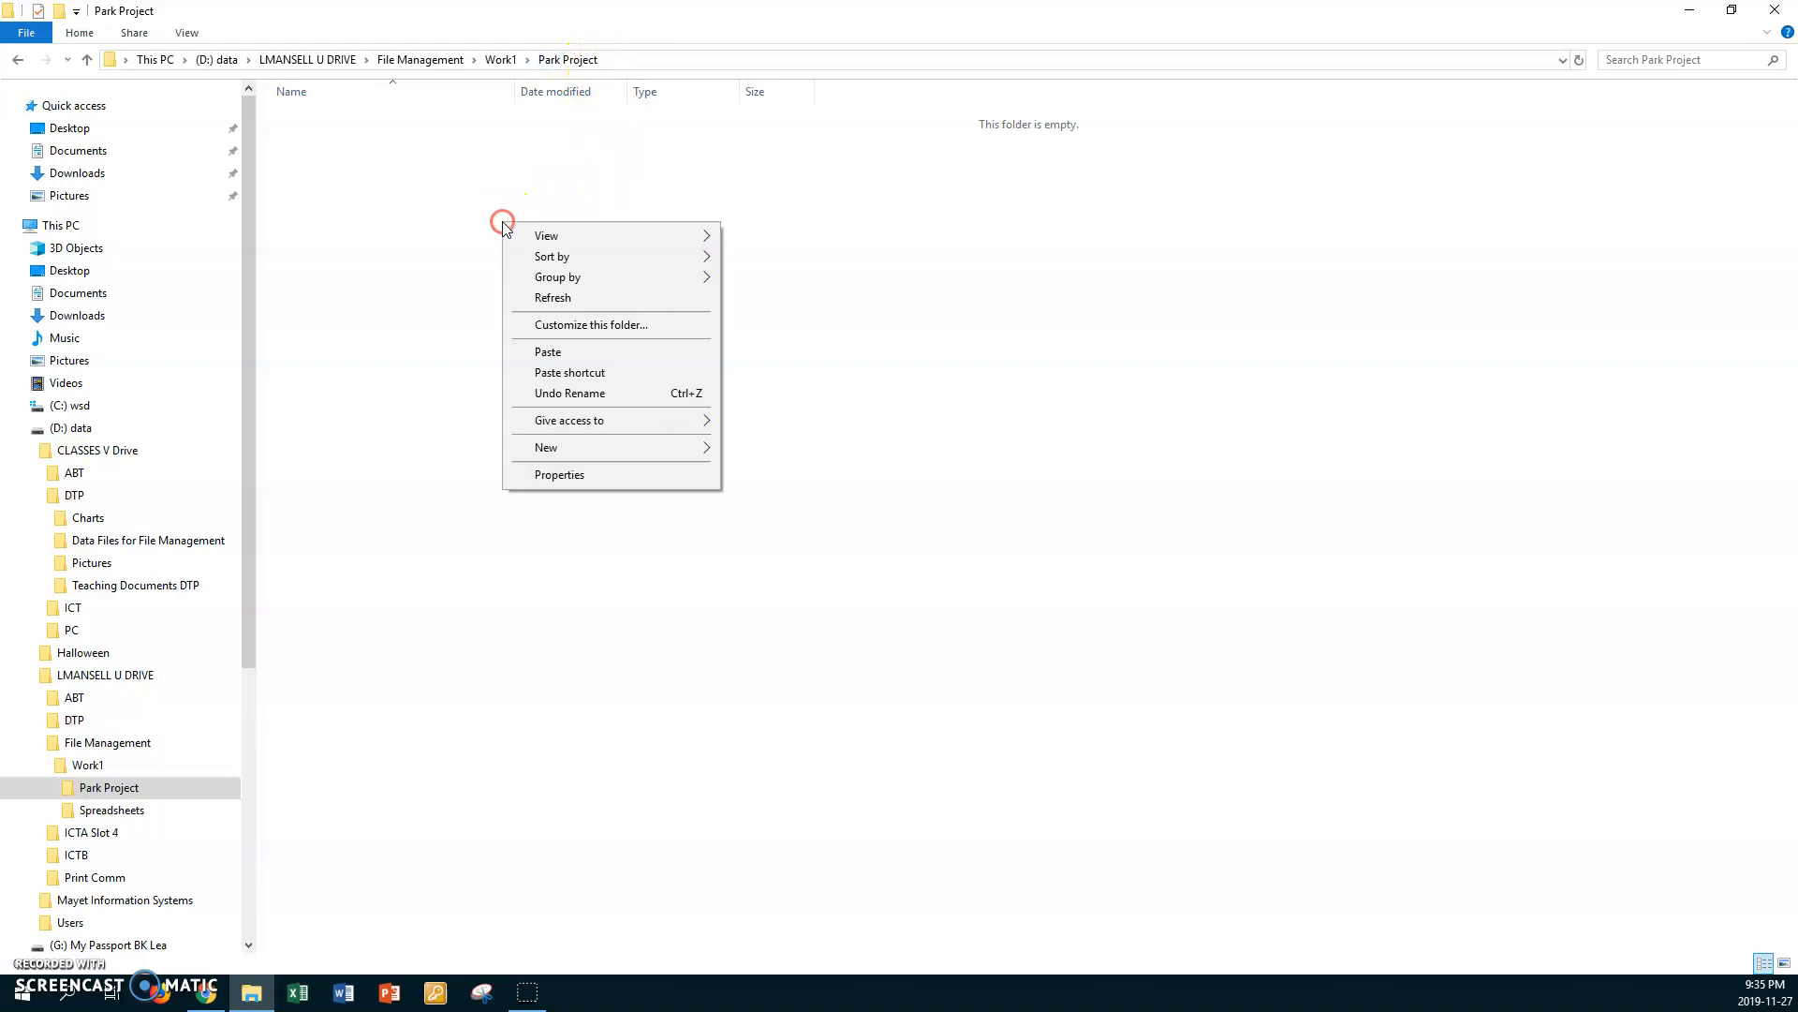
pyautogui.click(560, 352)
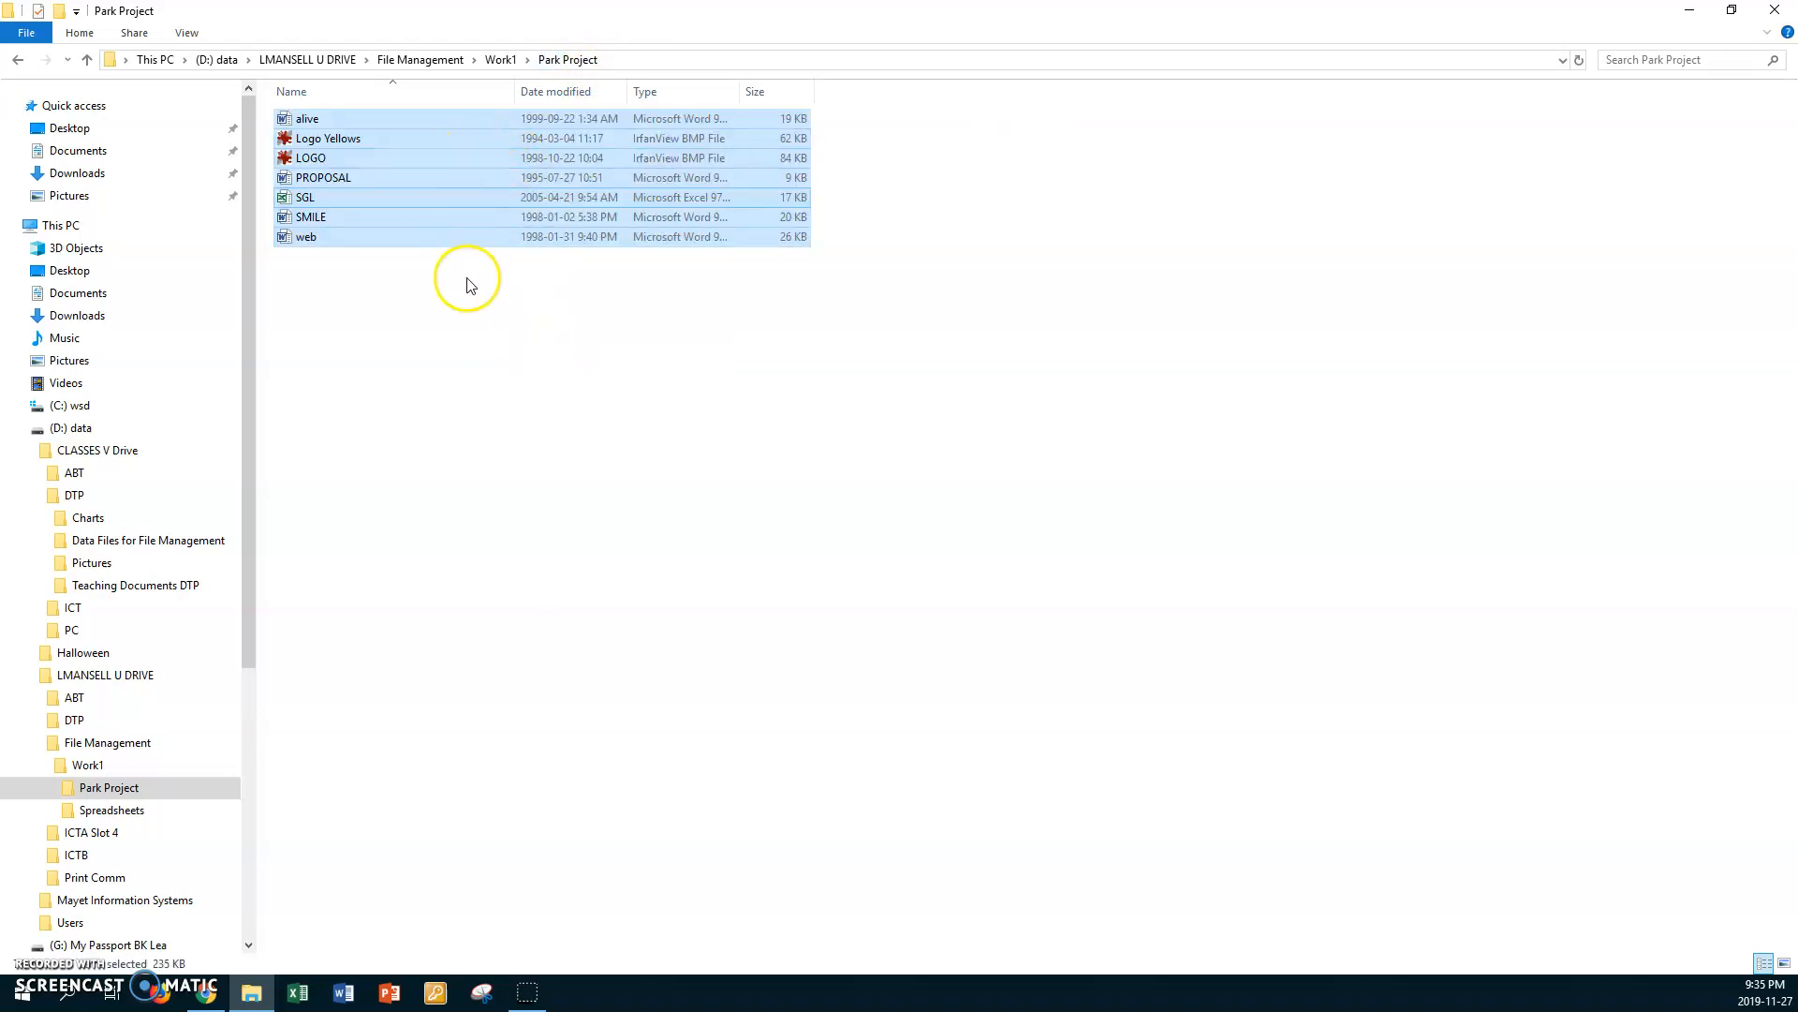
pyautogui.click(468, 290)
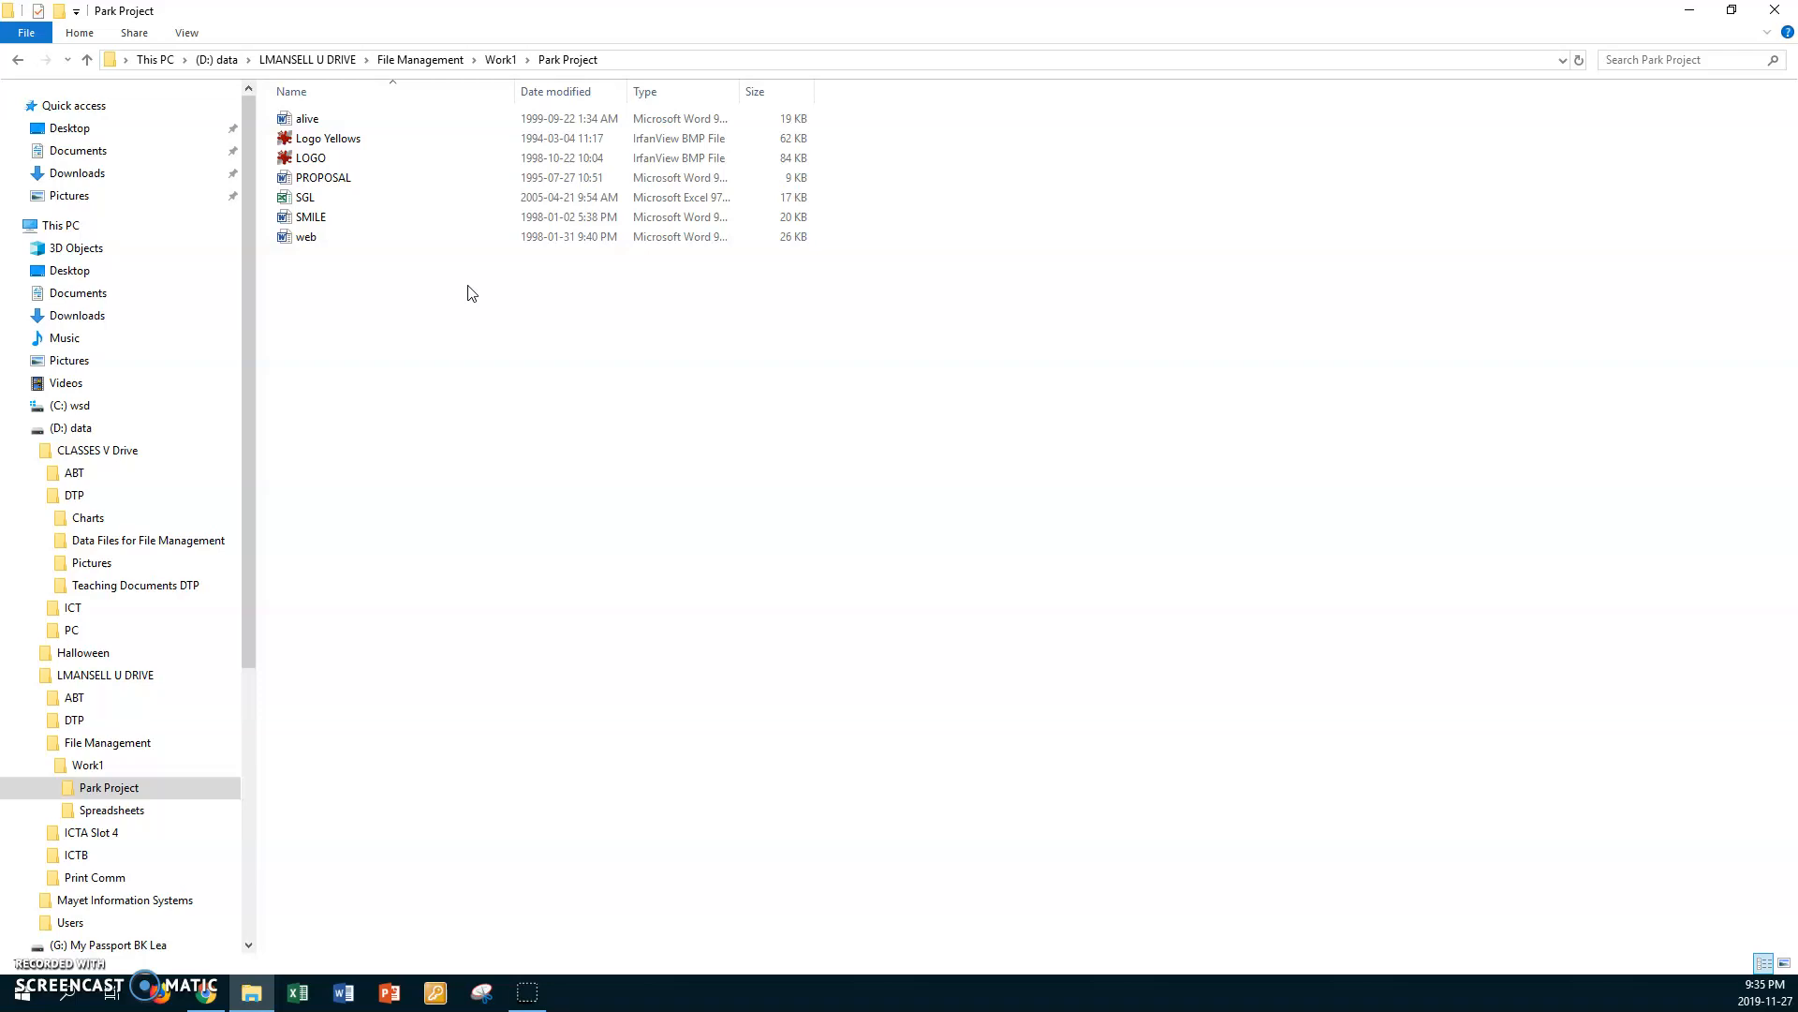
# Step: Delete the Word document SMILE from the Park Project folder
pyautogui.click(312, 218)
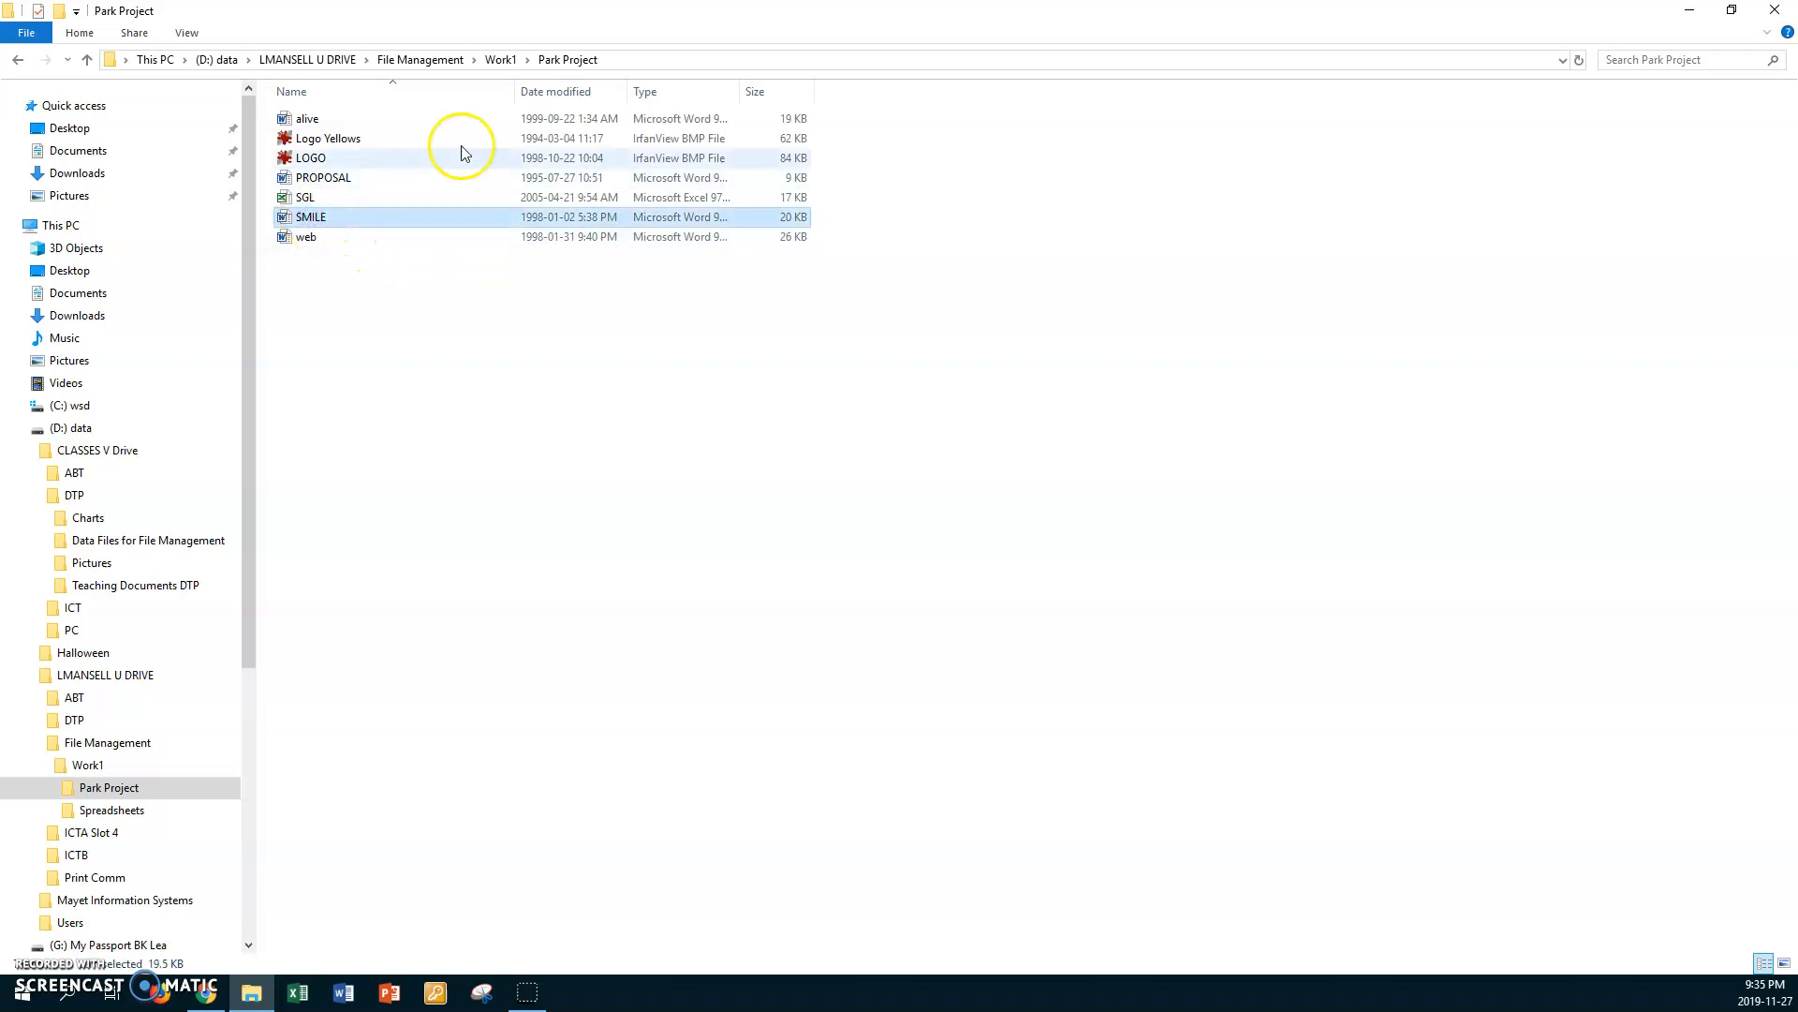
pyautogui.moveTo(387, 225)
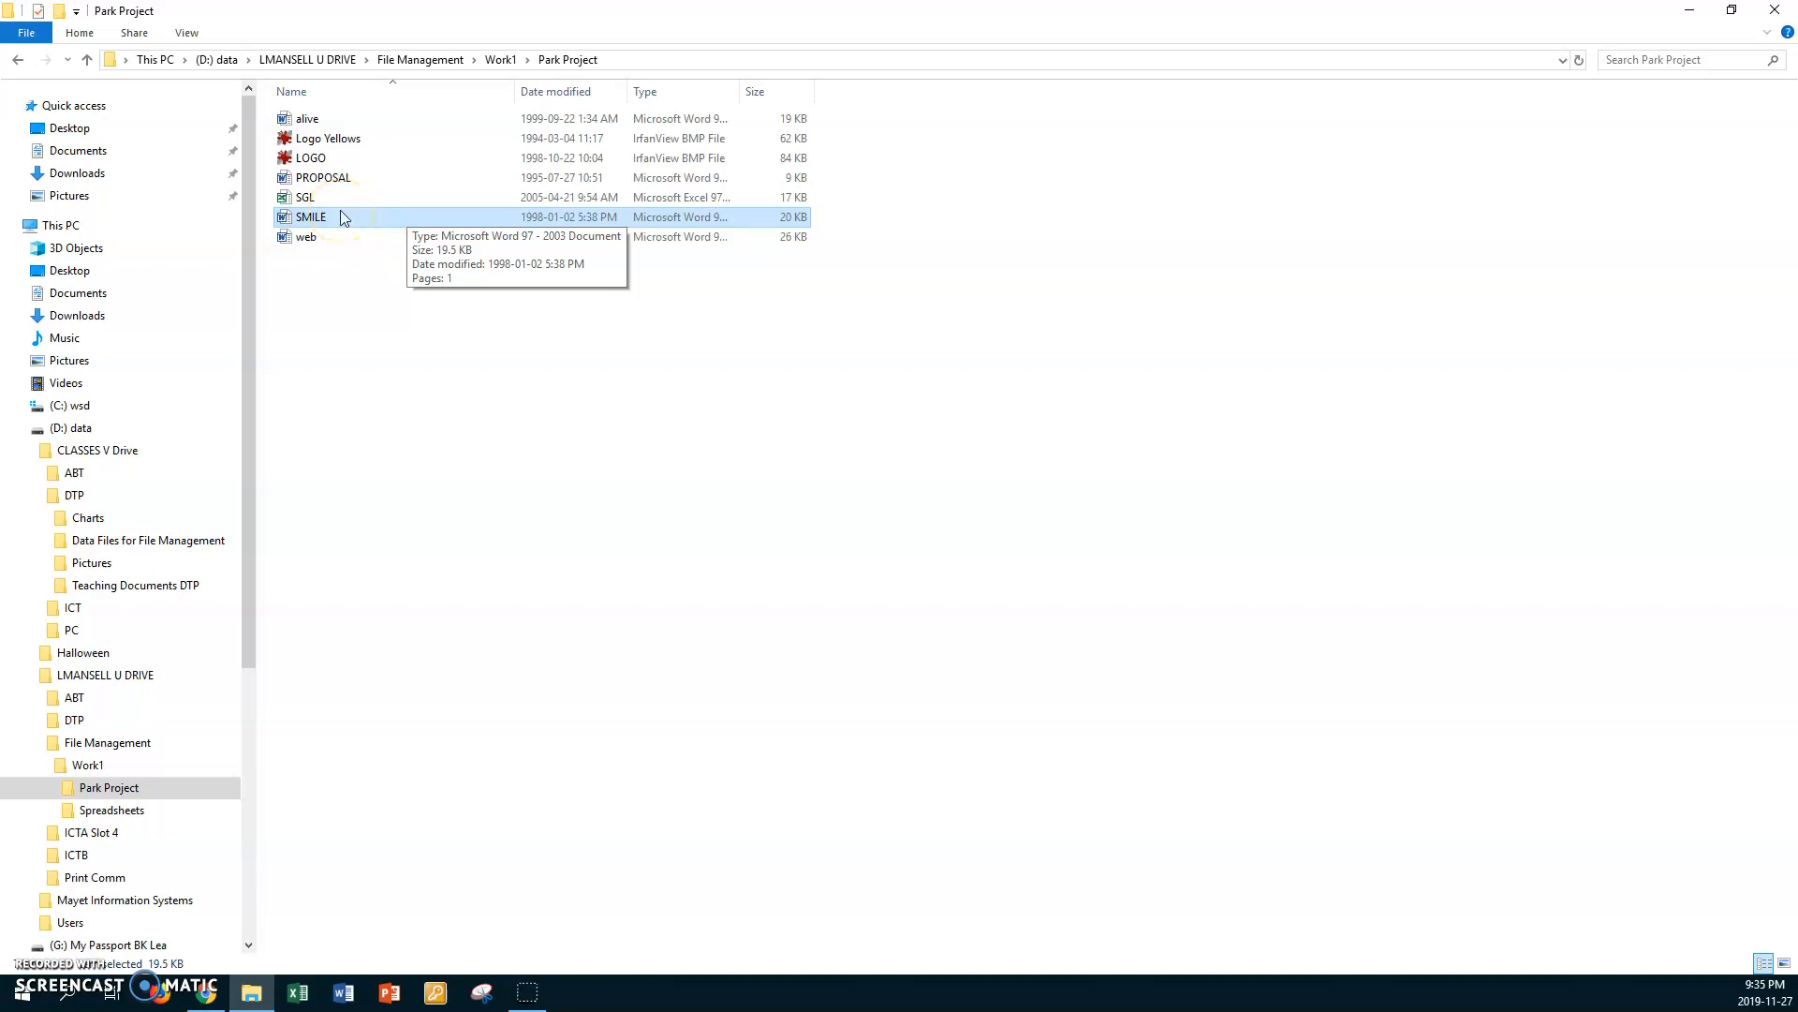
pyautogui.press('Delete')
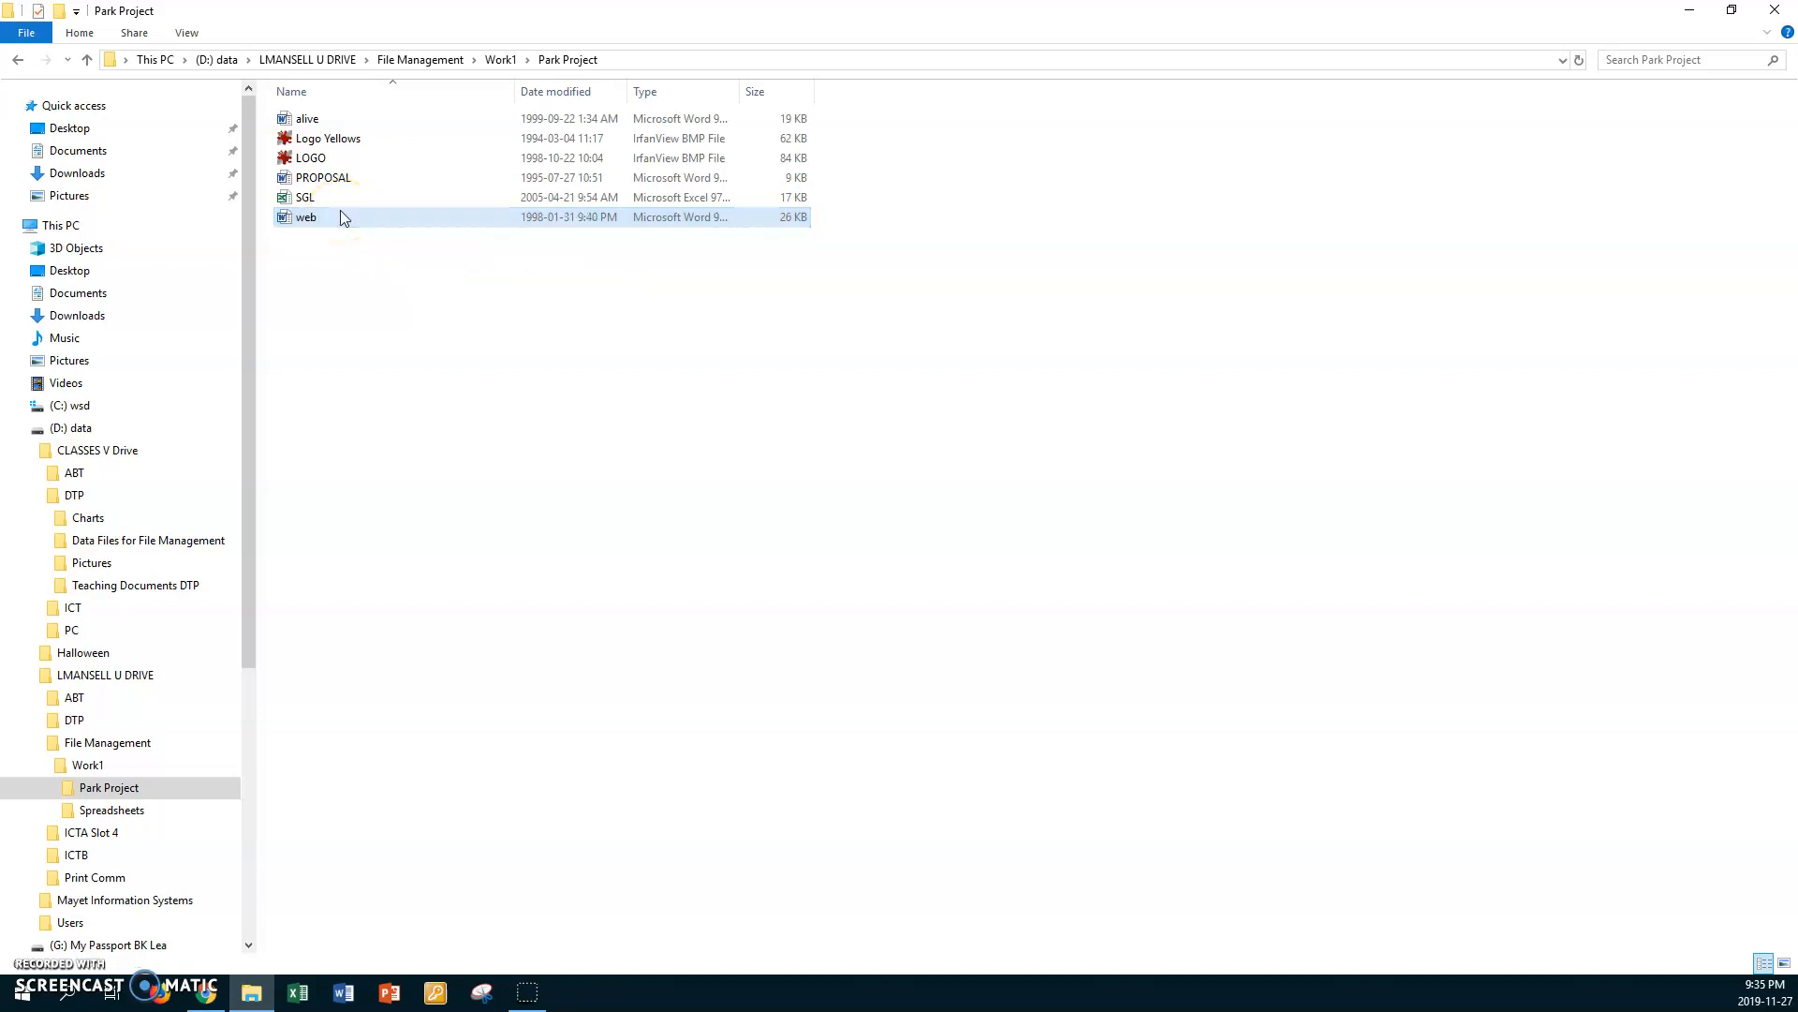
pyautogui.click(407, 298)
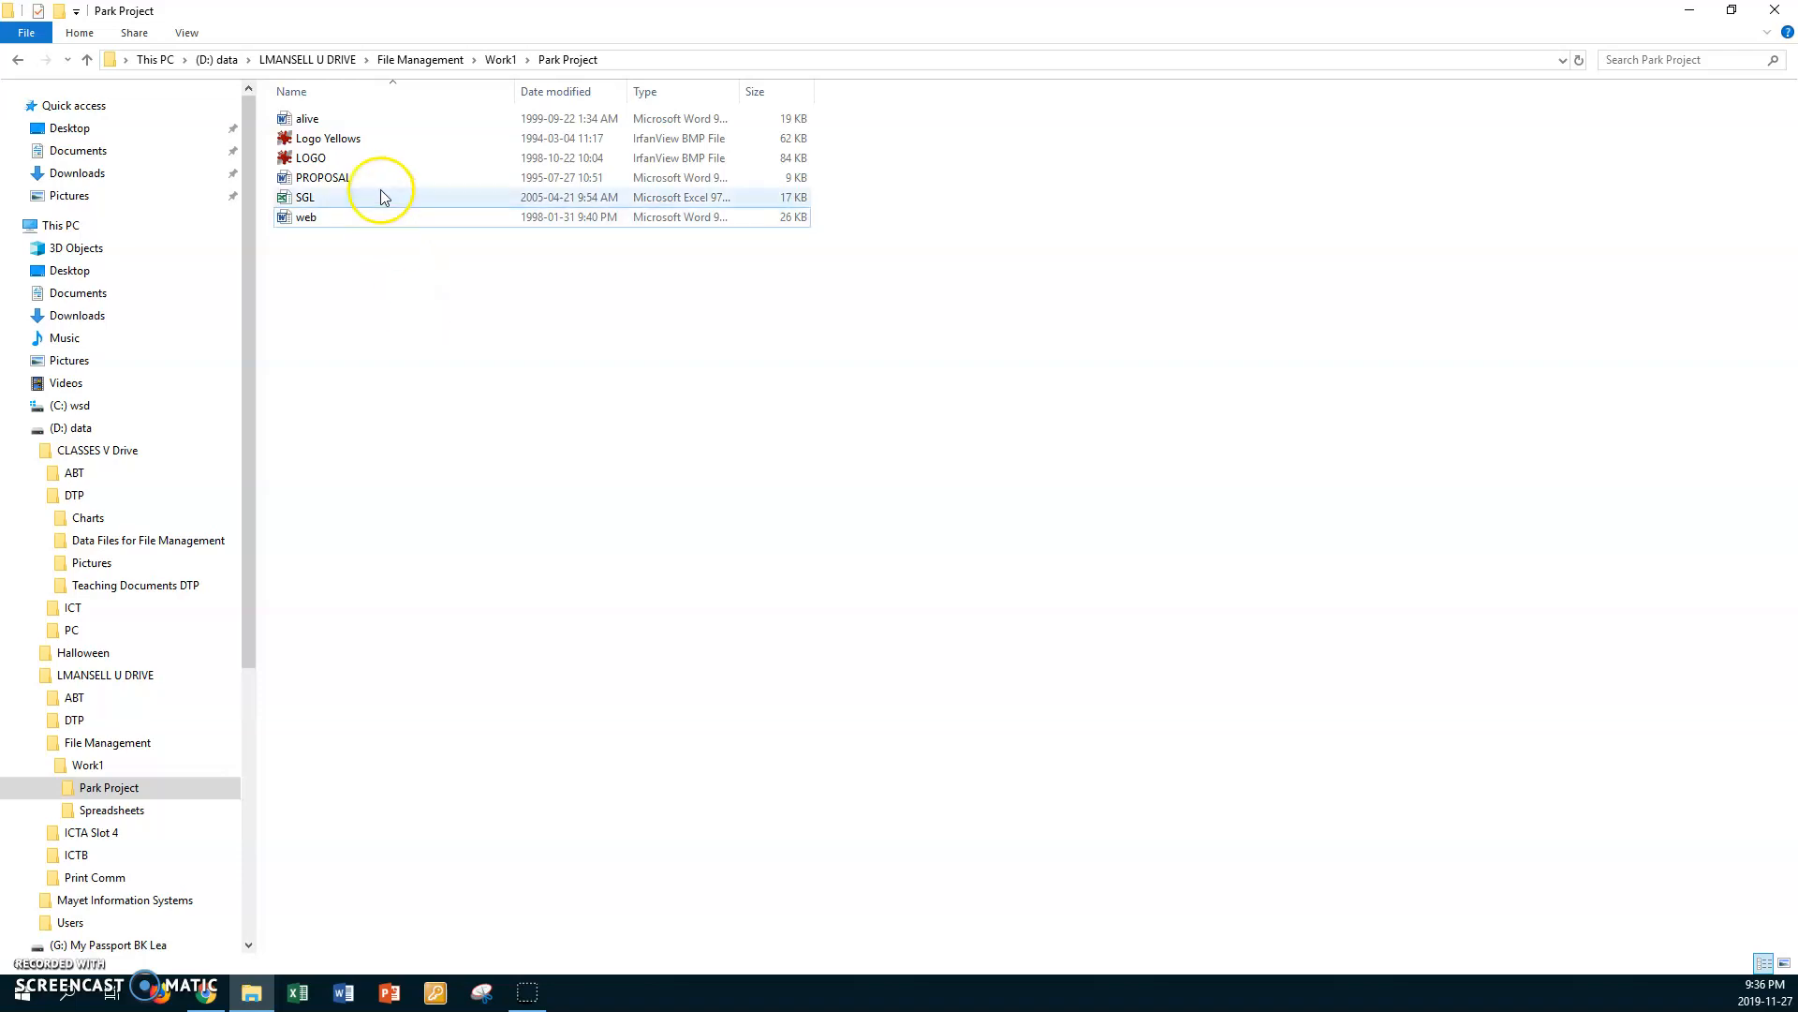
# Step: Rename the image file Logo Yellows in the Park Project folder as Logo2
pyautogui.click(343, 140)
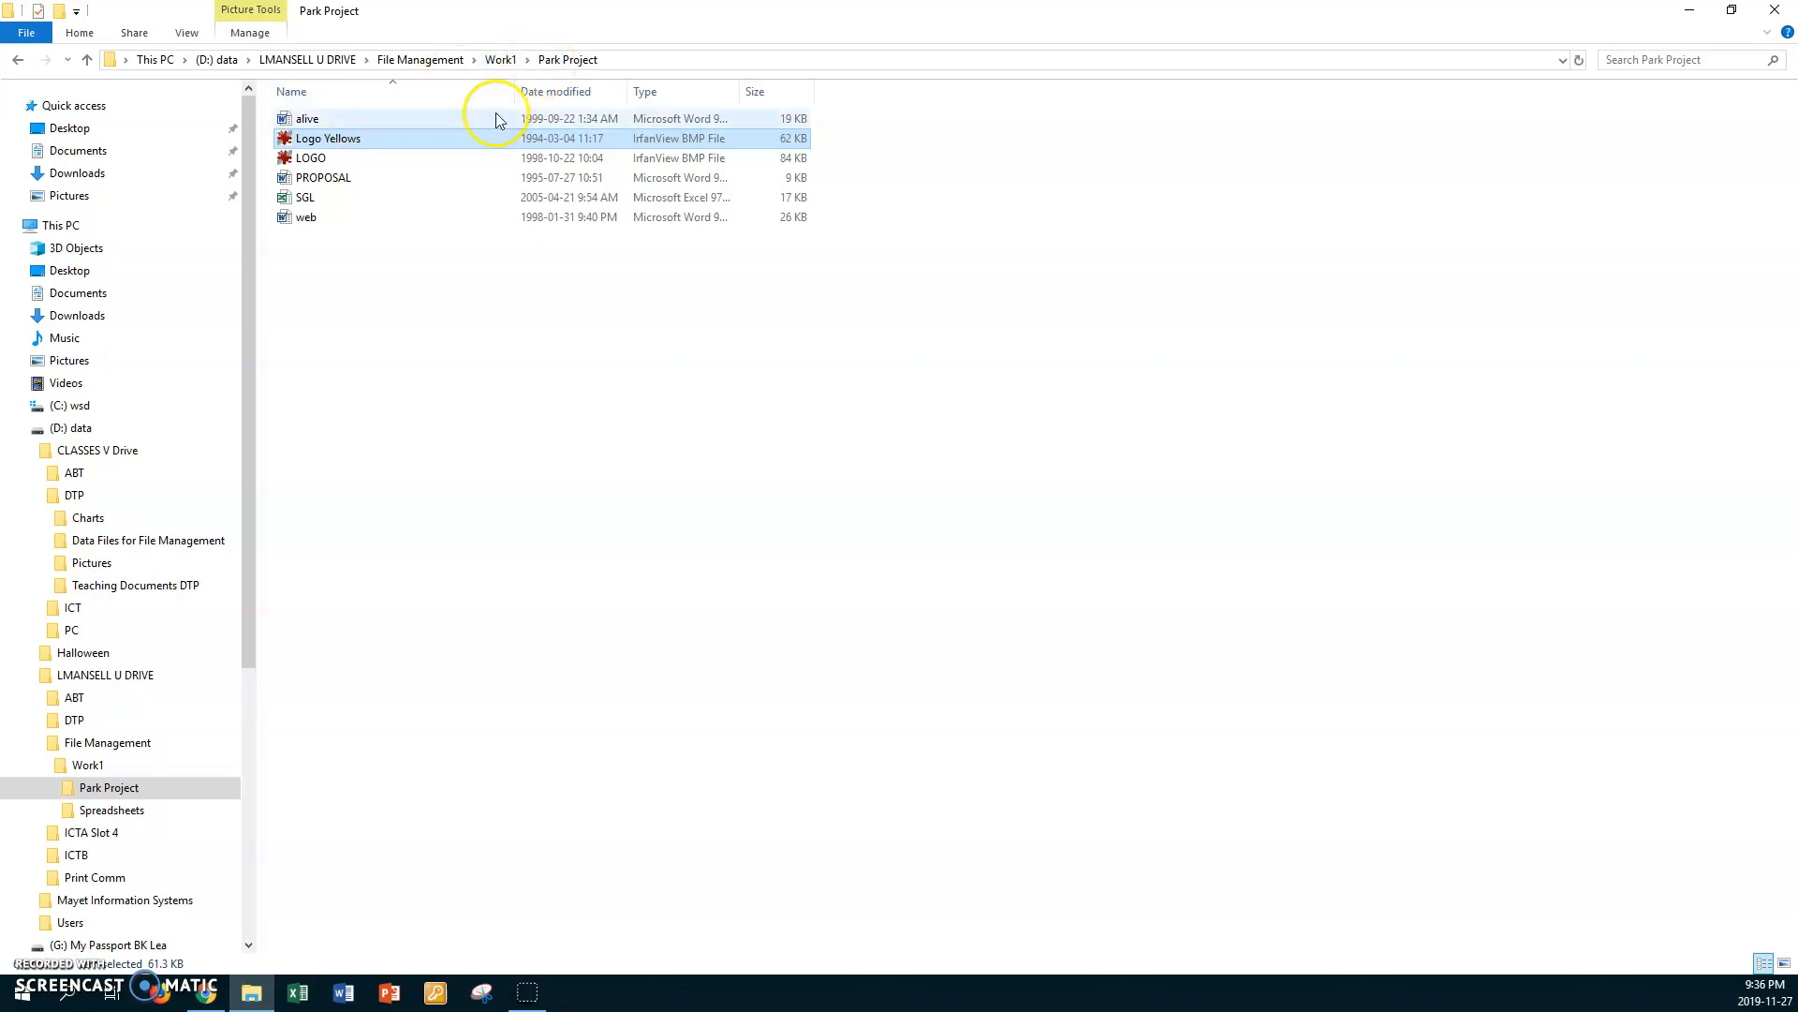
pyautogui.moveTo(380, 150)
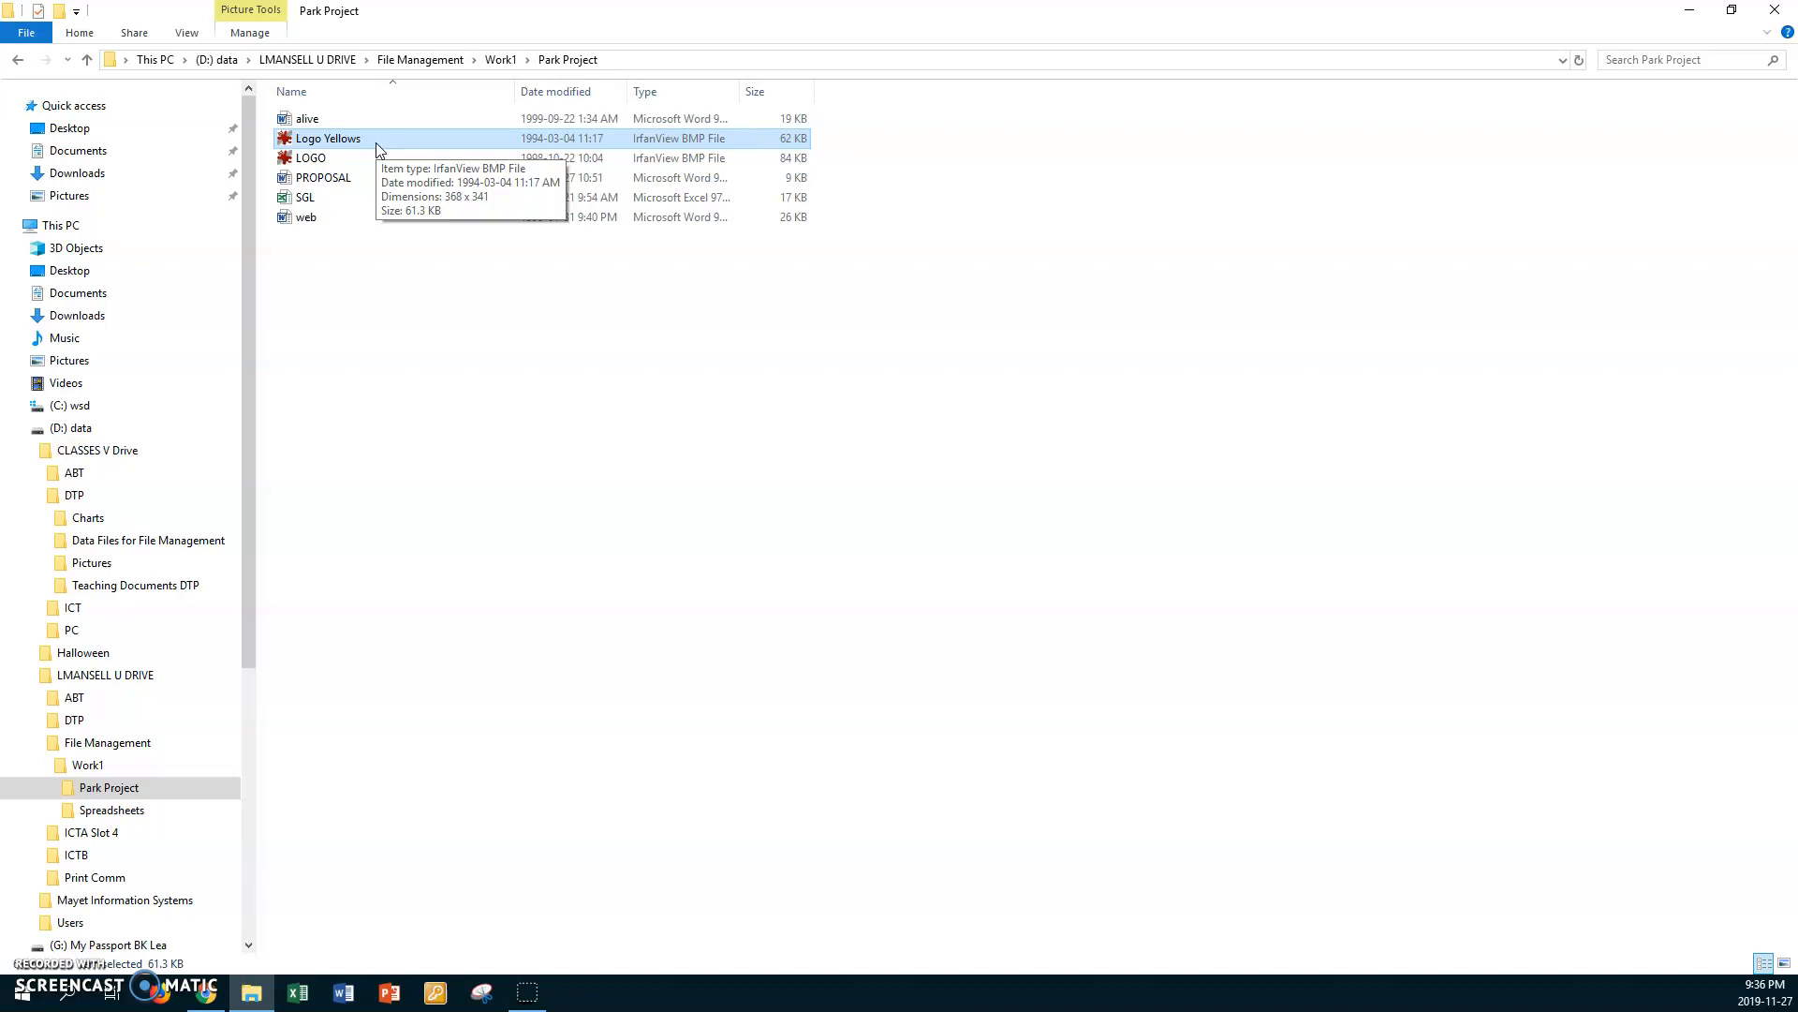
pyautogui.click(349, 139)
pyautogui.rightClick(347, 140)
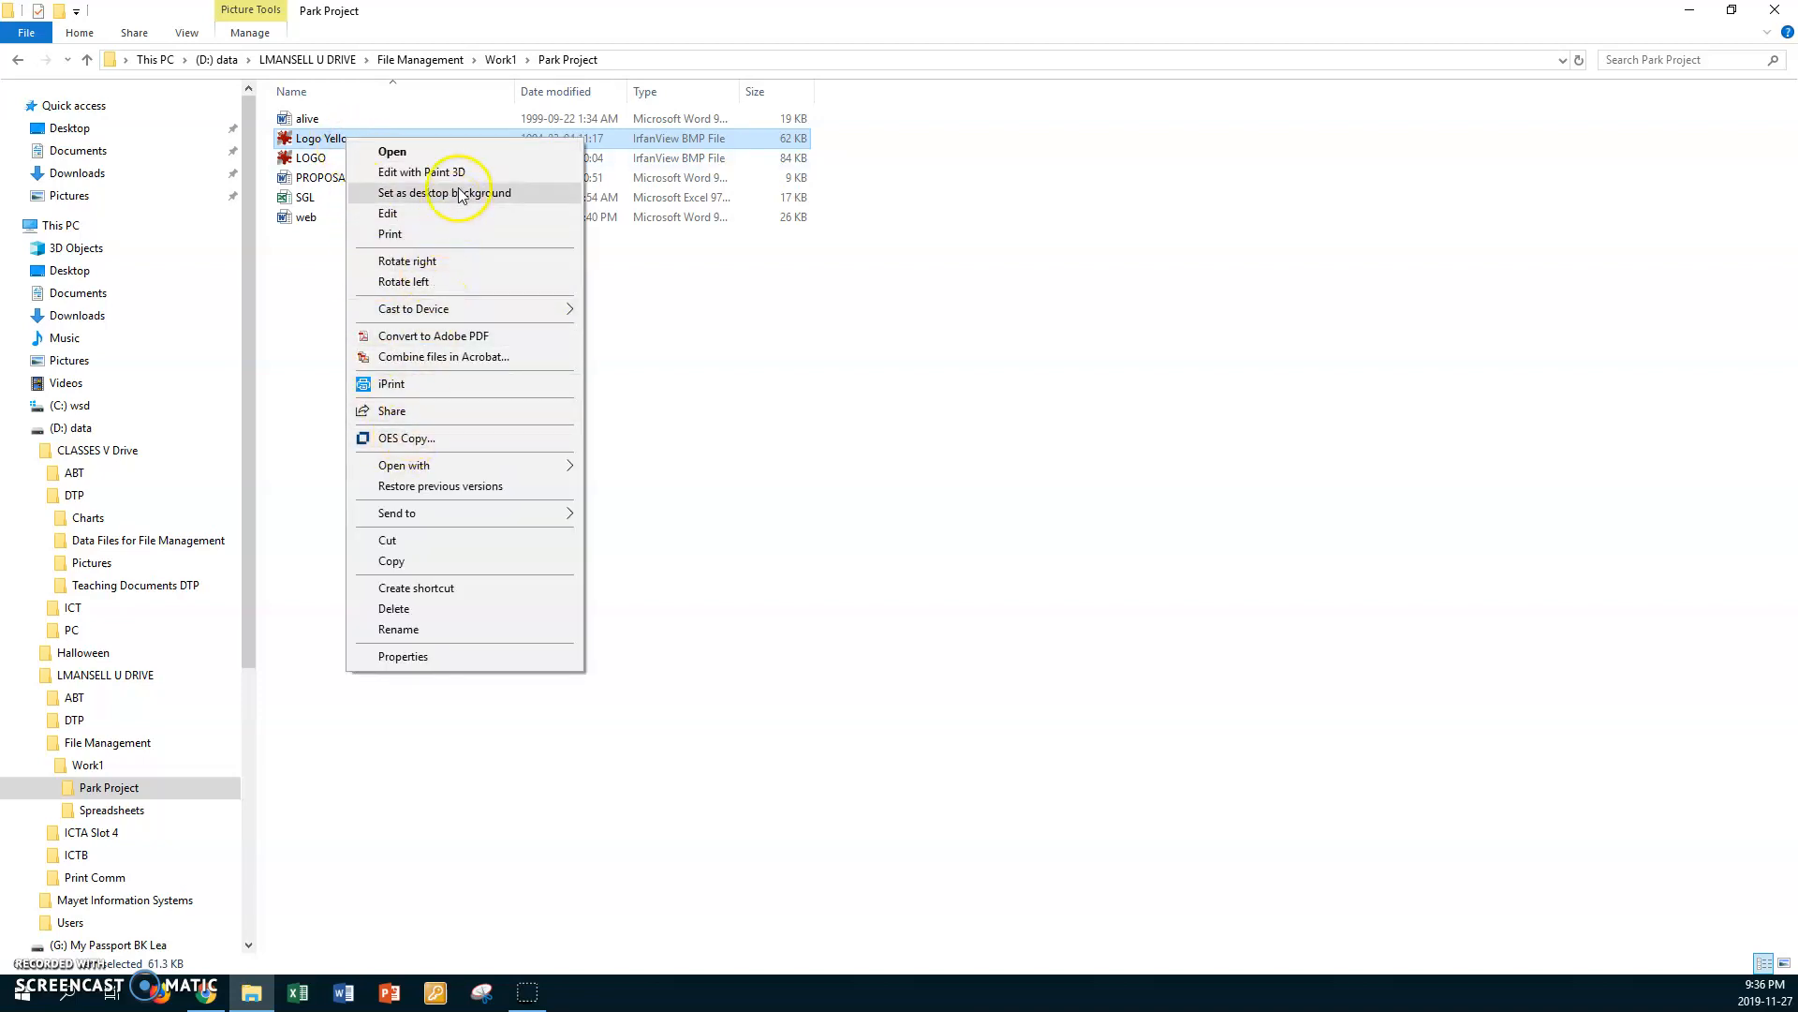
pyautogui.click(410, 635)
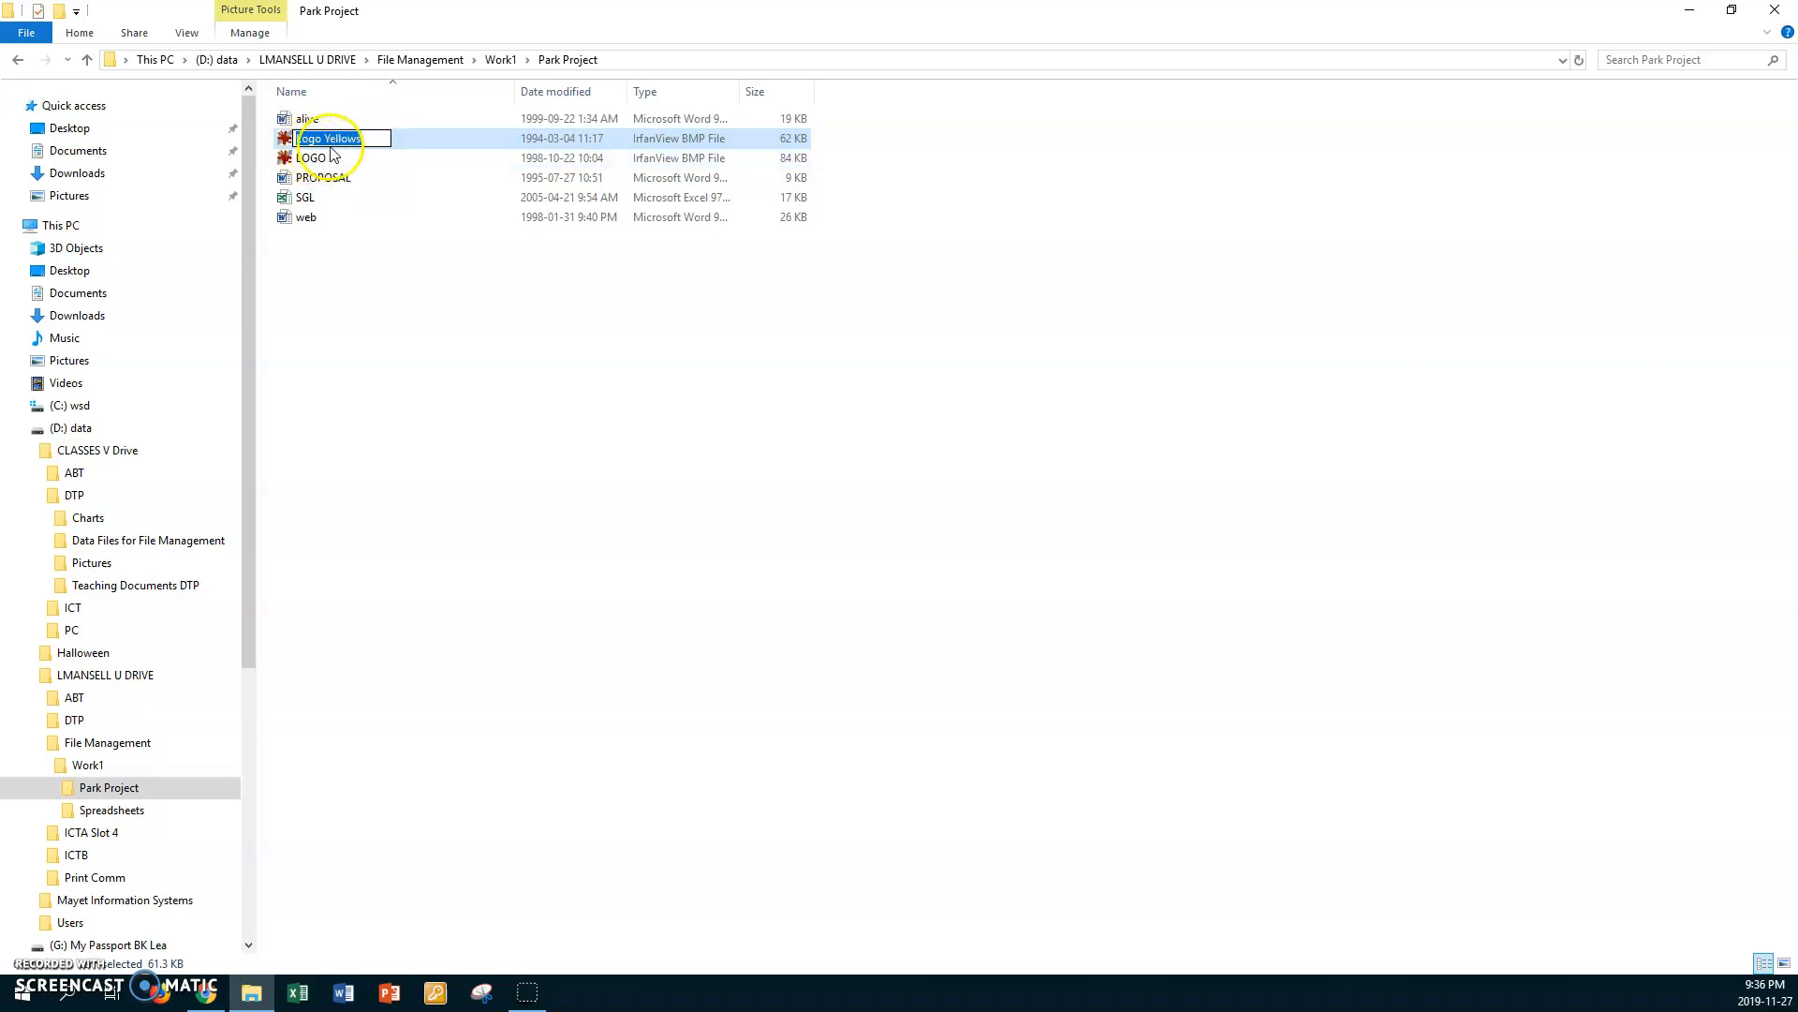
pyautogui.click(378, 137)
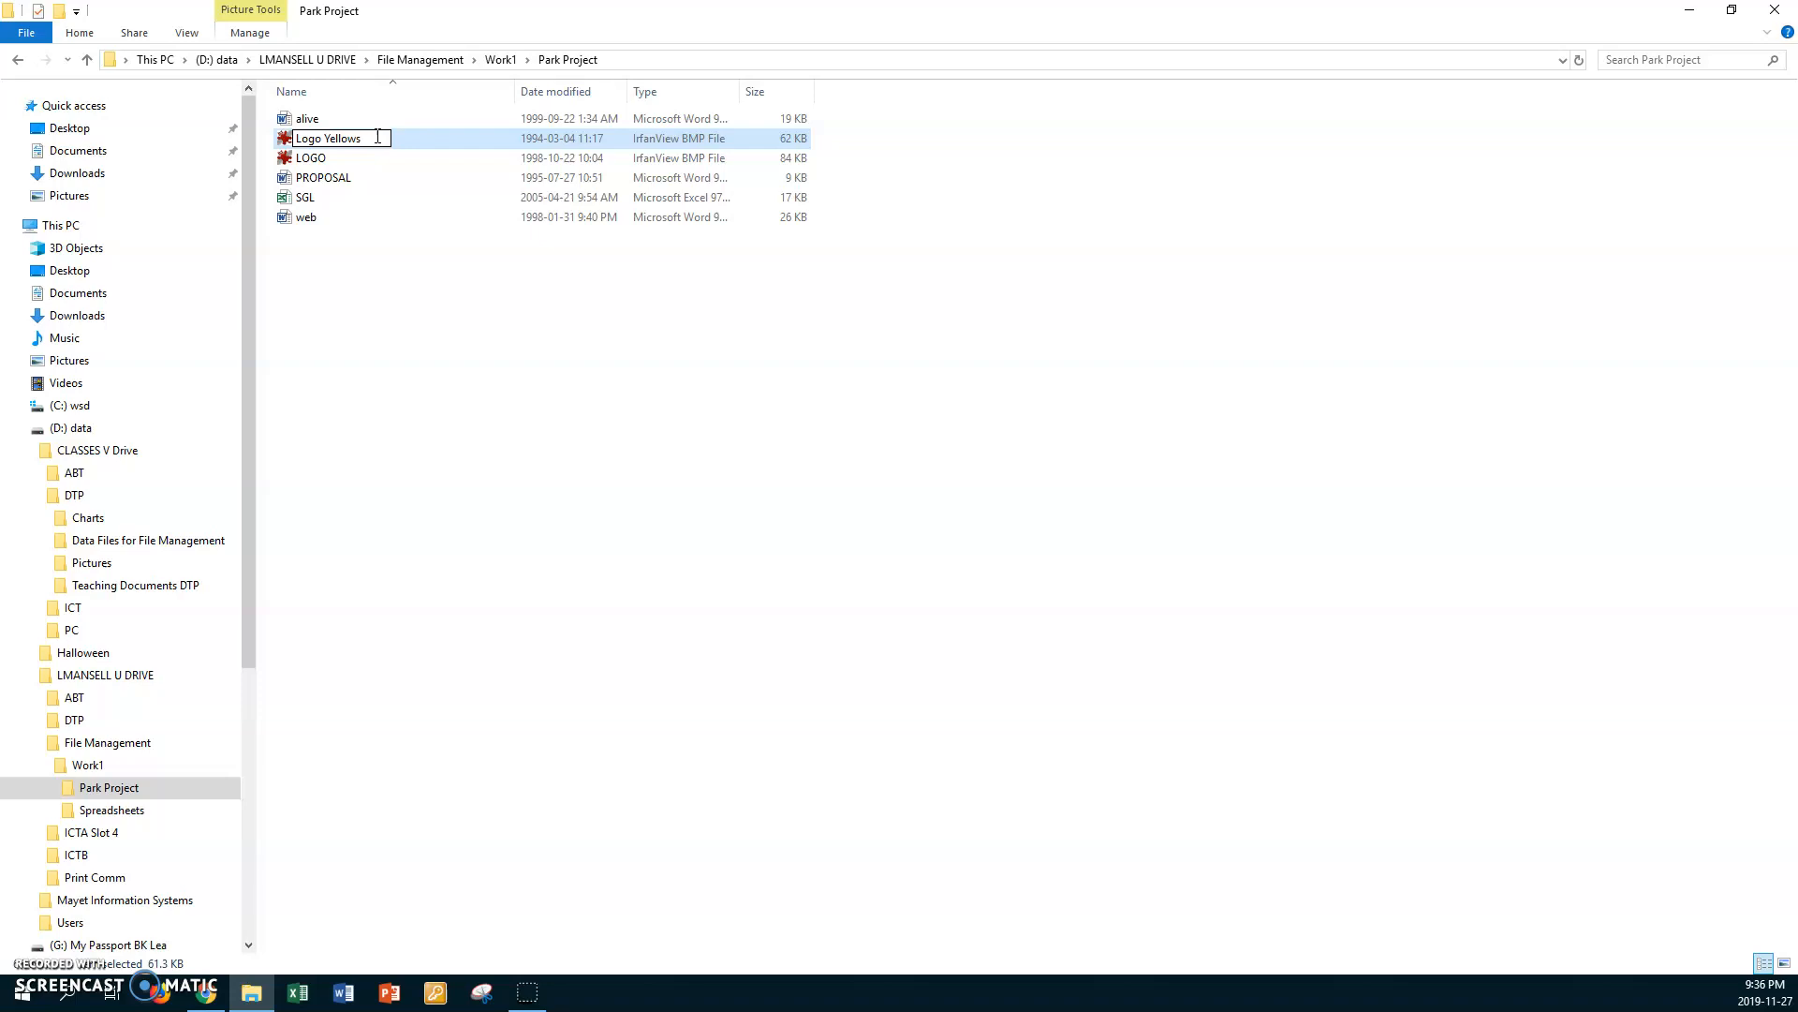
pyautogui.press('BackSpace')
pyautogui.press('BackSpace')
pyautogui.press('BackSpace')
pyautogui.press('BackSpace')
pyautogui.press('BackSpace')
pyautogui.press('BackSpace')
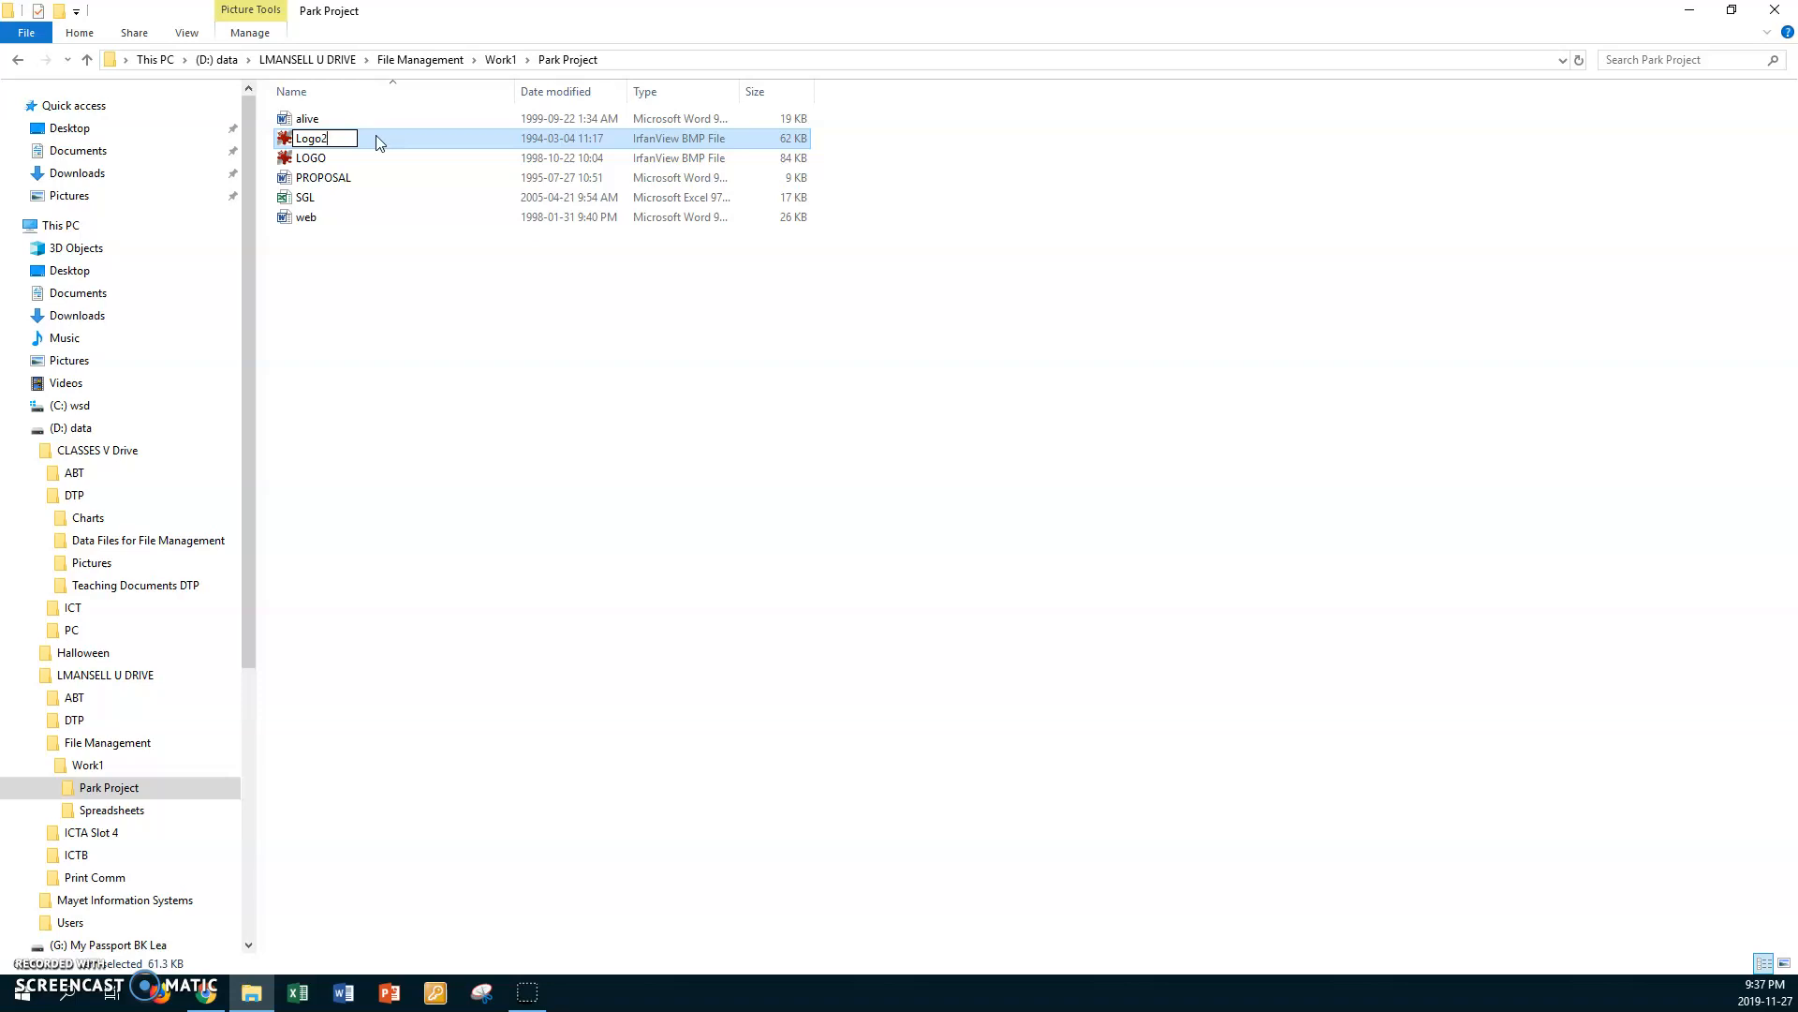
pyautogui.press('Return')
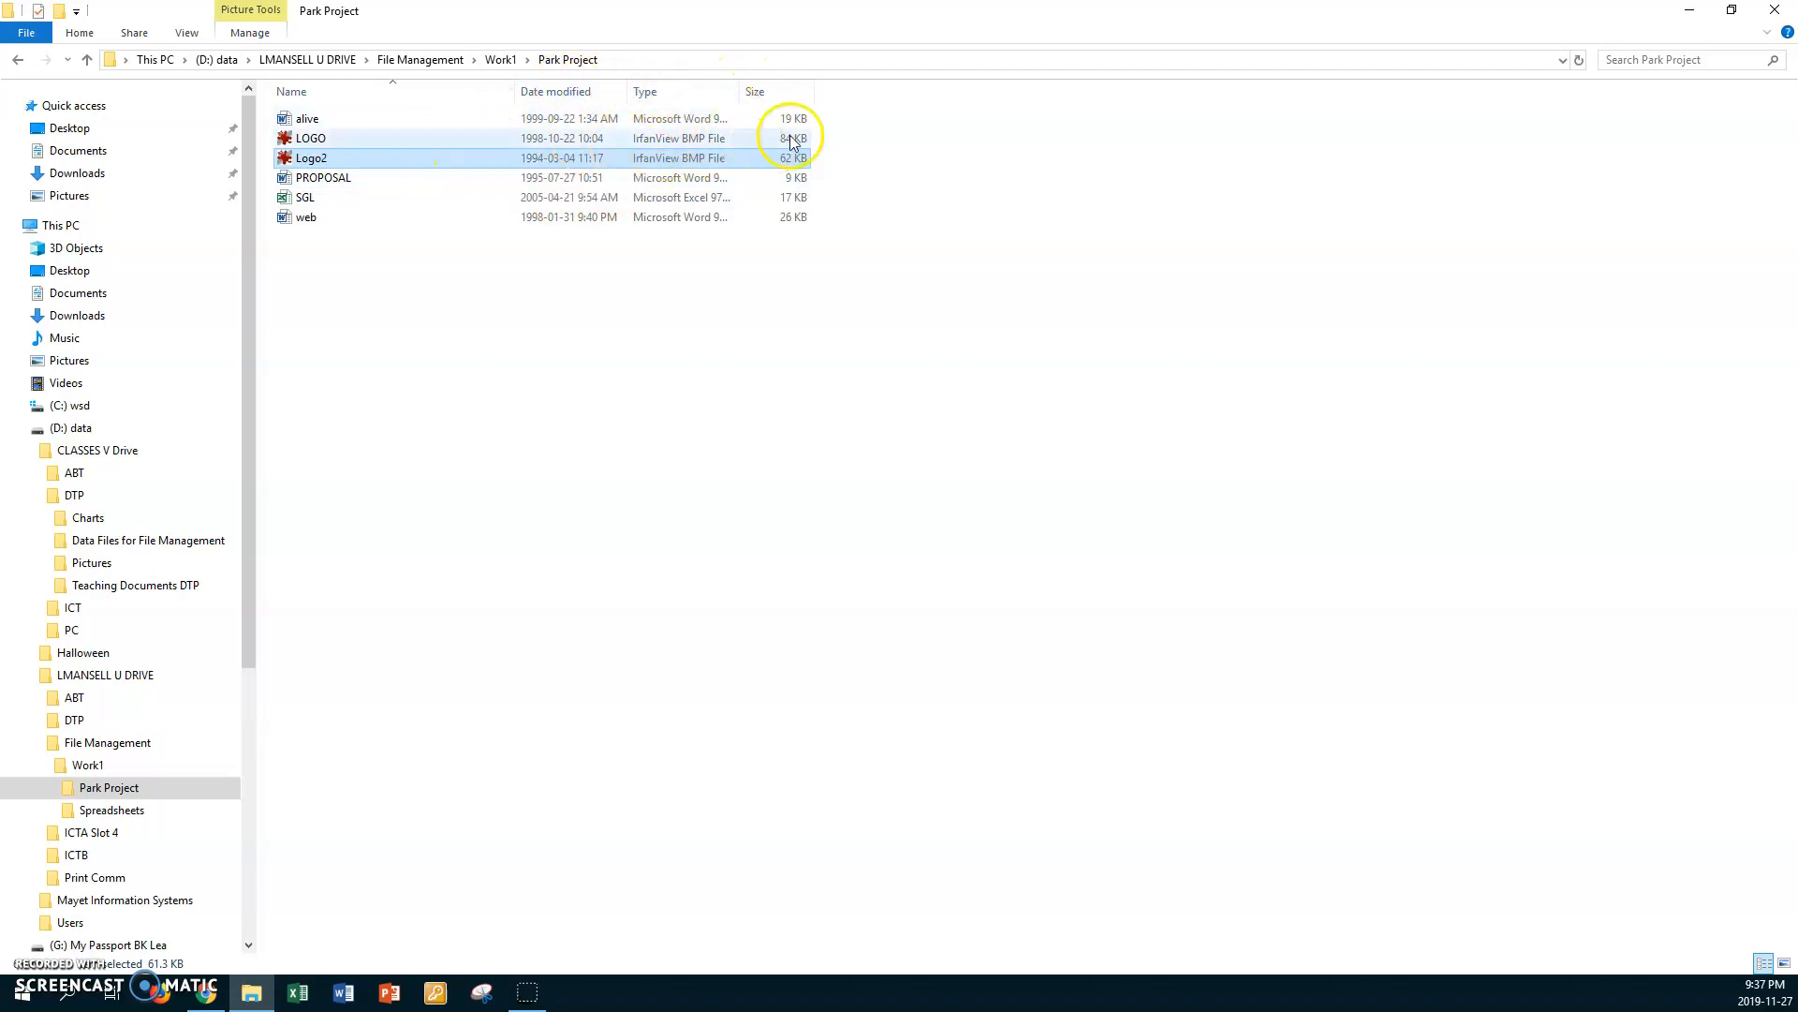
# Step: Sort the Park Project files by size in both directions, ending with the largest first, to identify the largest file
pyautogui.click(757, 94)
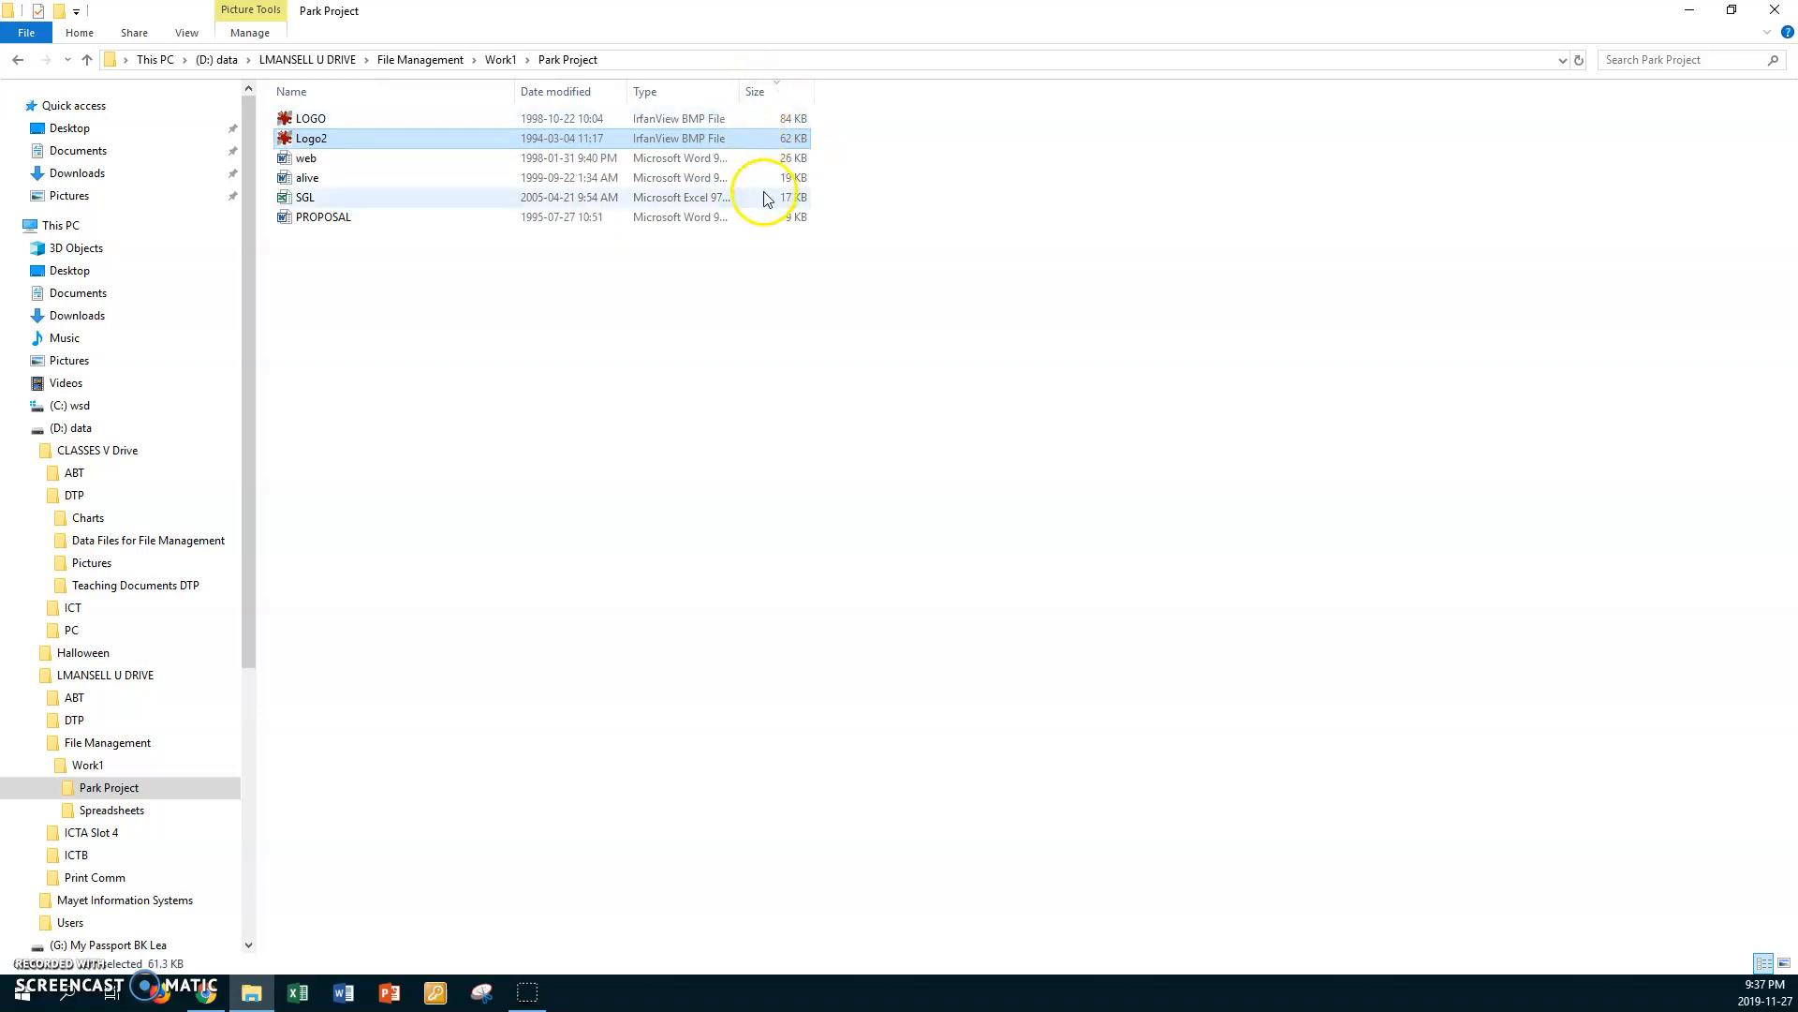
pyautogui.click(755, 92)
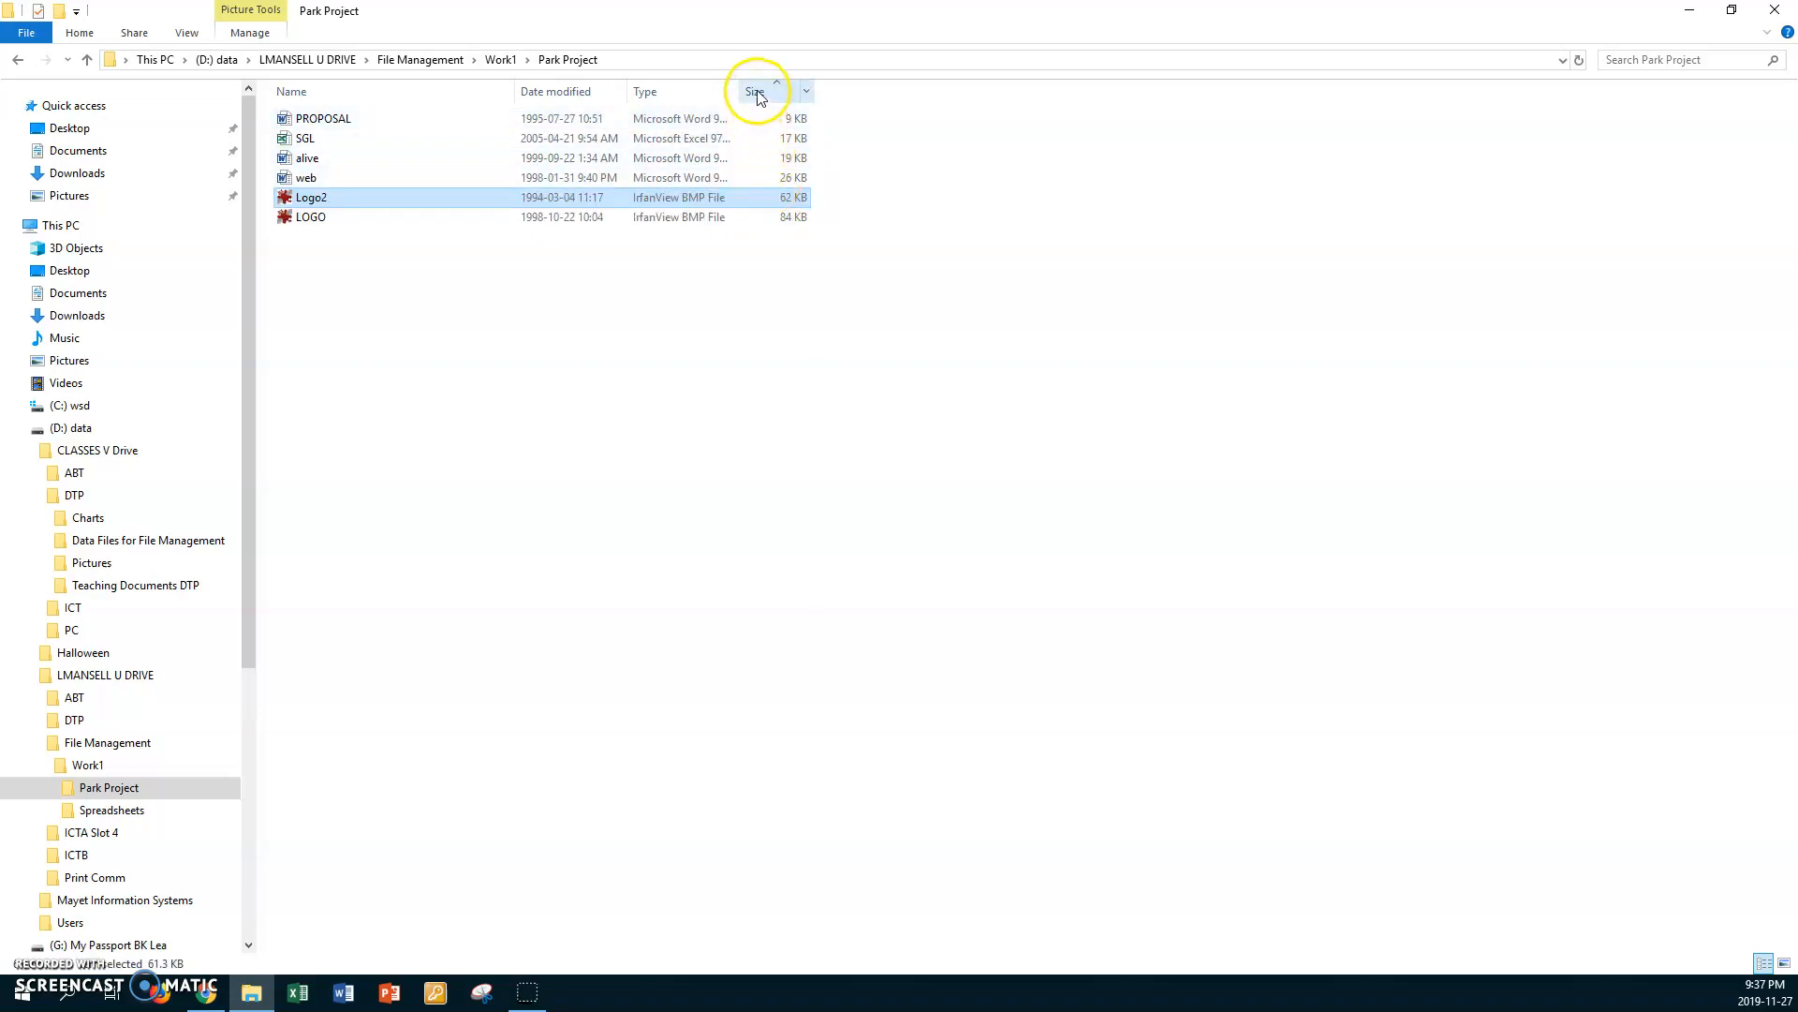
pyautogui.click(757, 93)
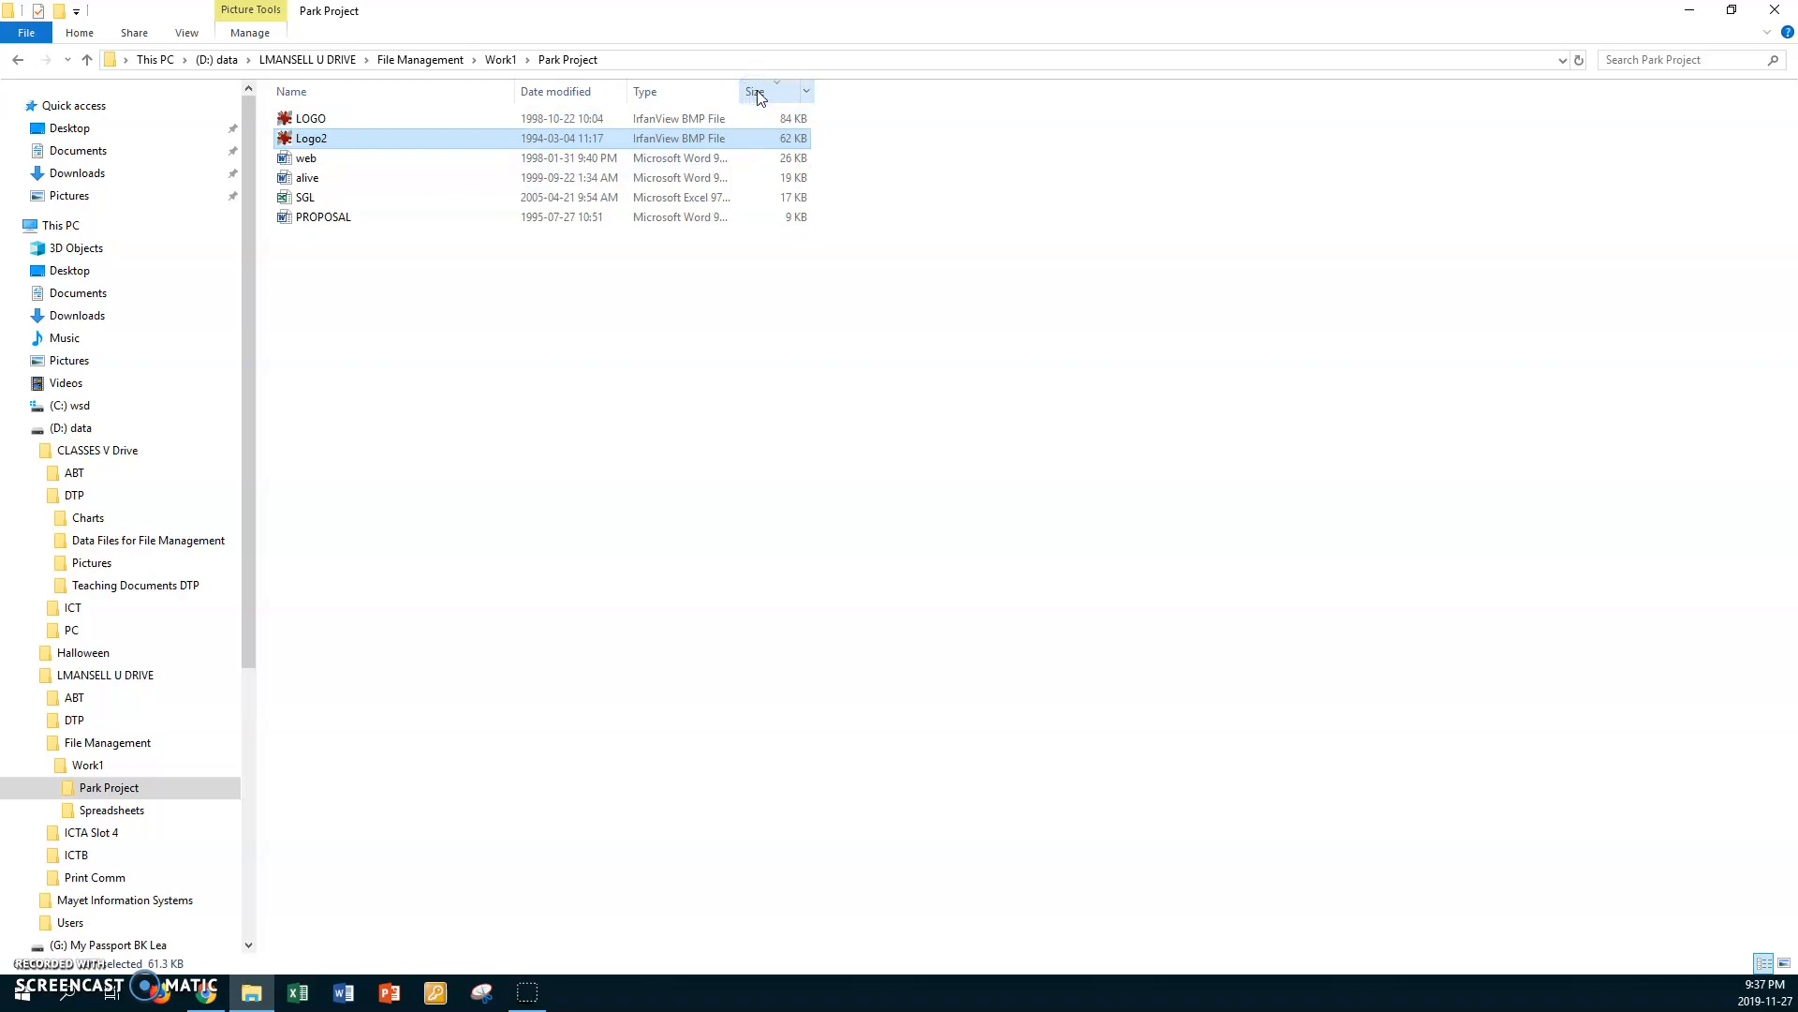
pyautogui.keyDown('ctrl'); pyautogui.click(752, 125); pyautogui.keyUp('ctrl')
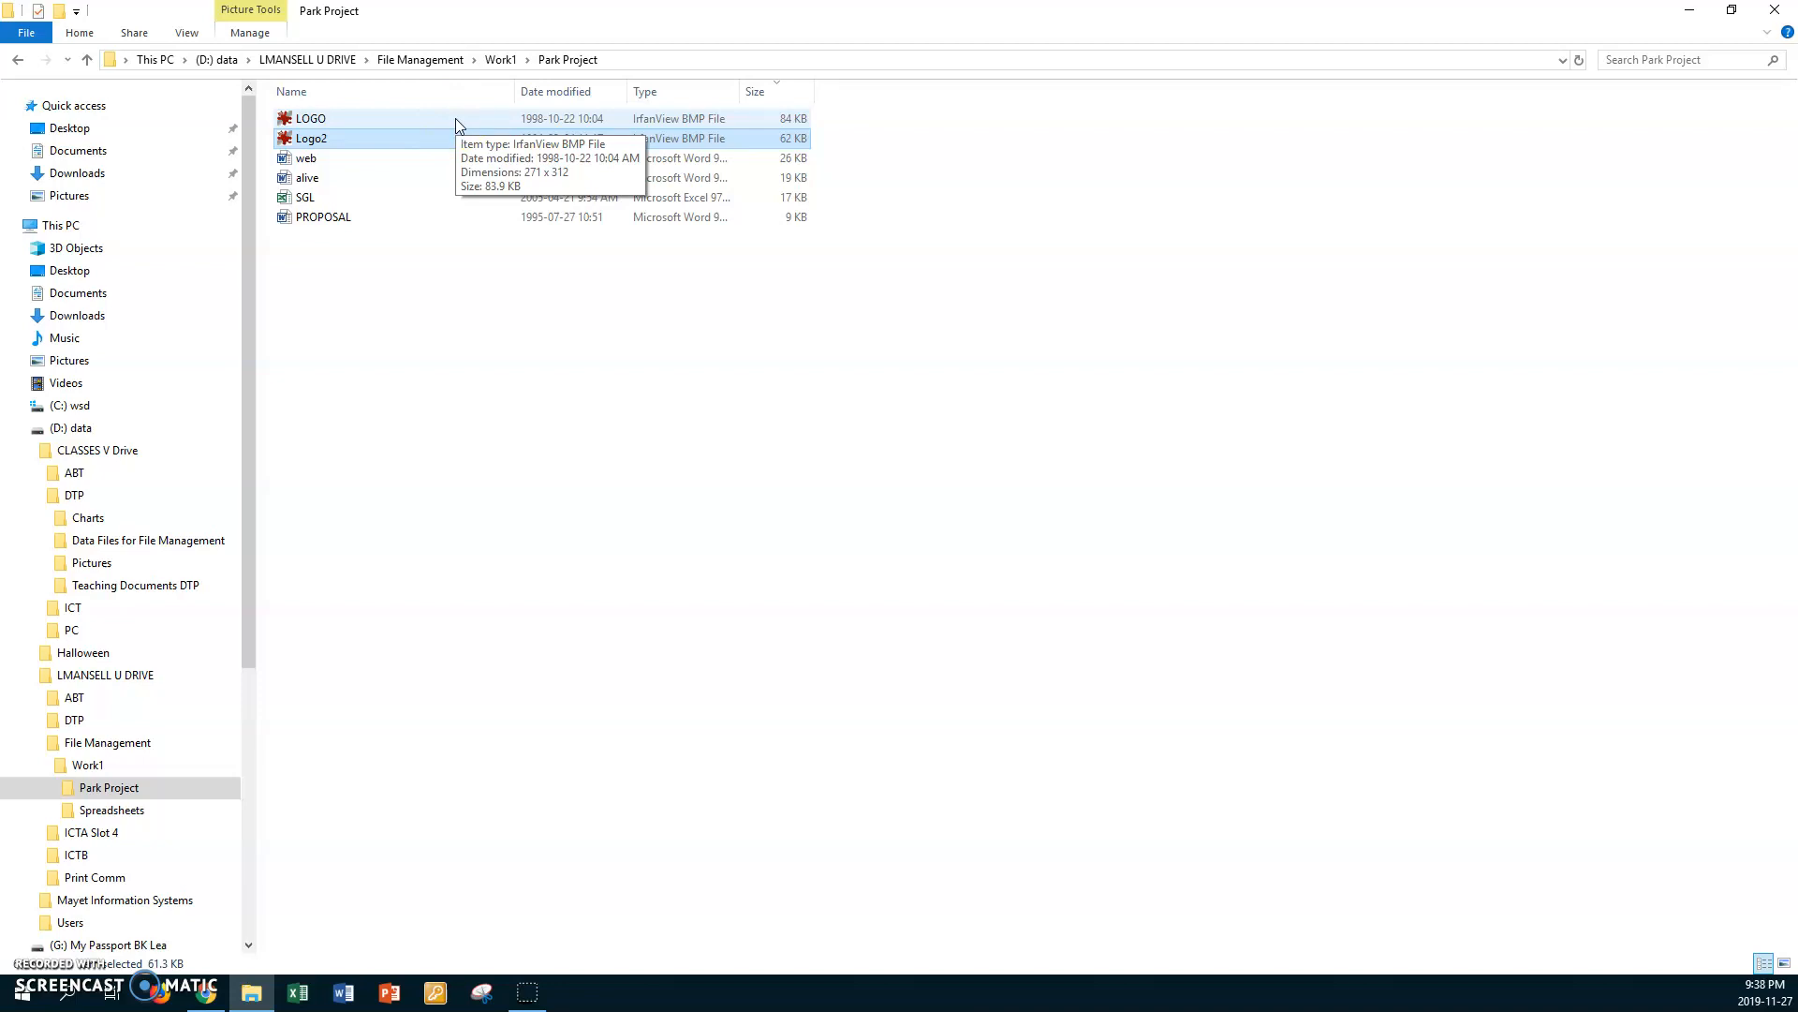
# Step: Sort the Park Project files by date modified, comparing the newest-first and oldest-first orders
pyautogui.click(562, 93)
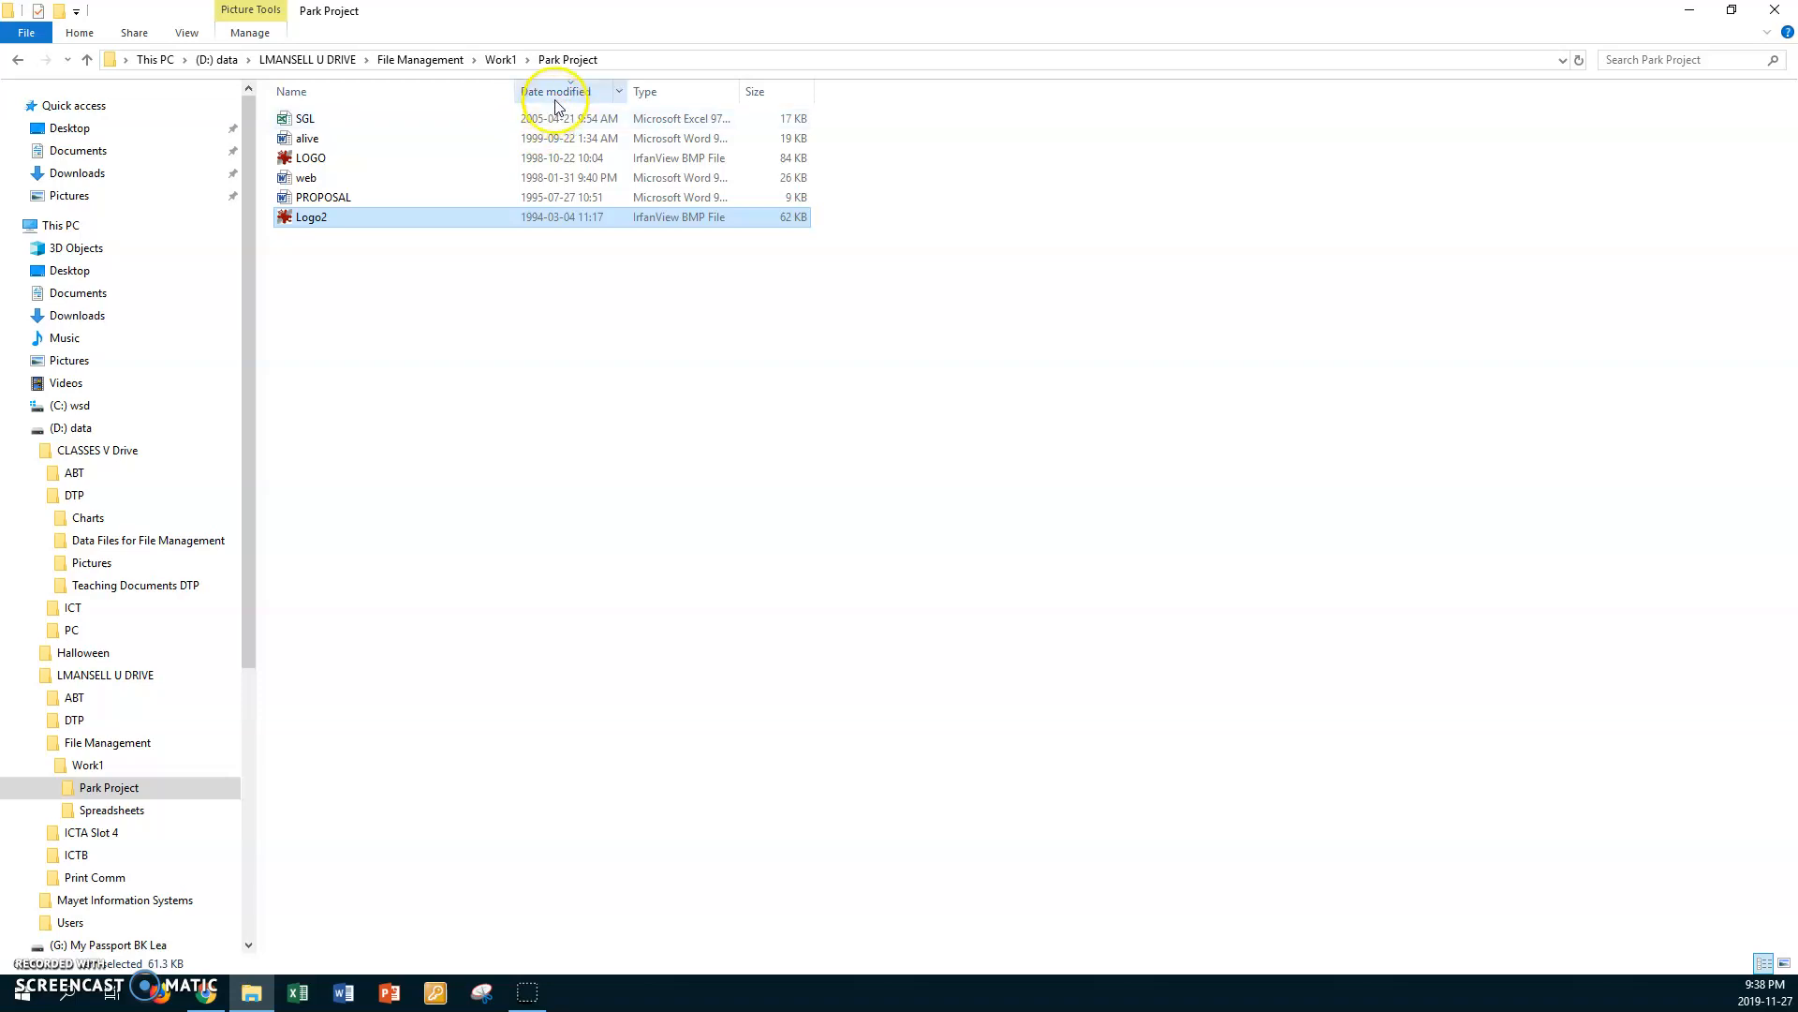
pyautogui.click(556, 92)
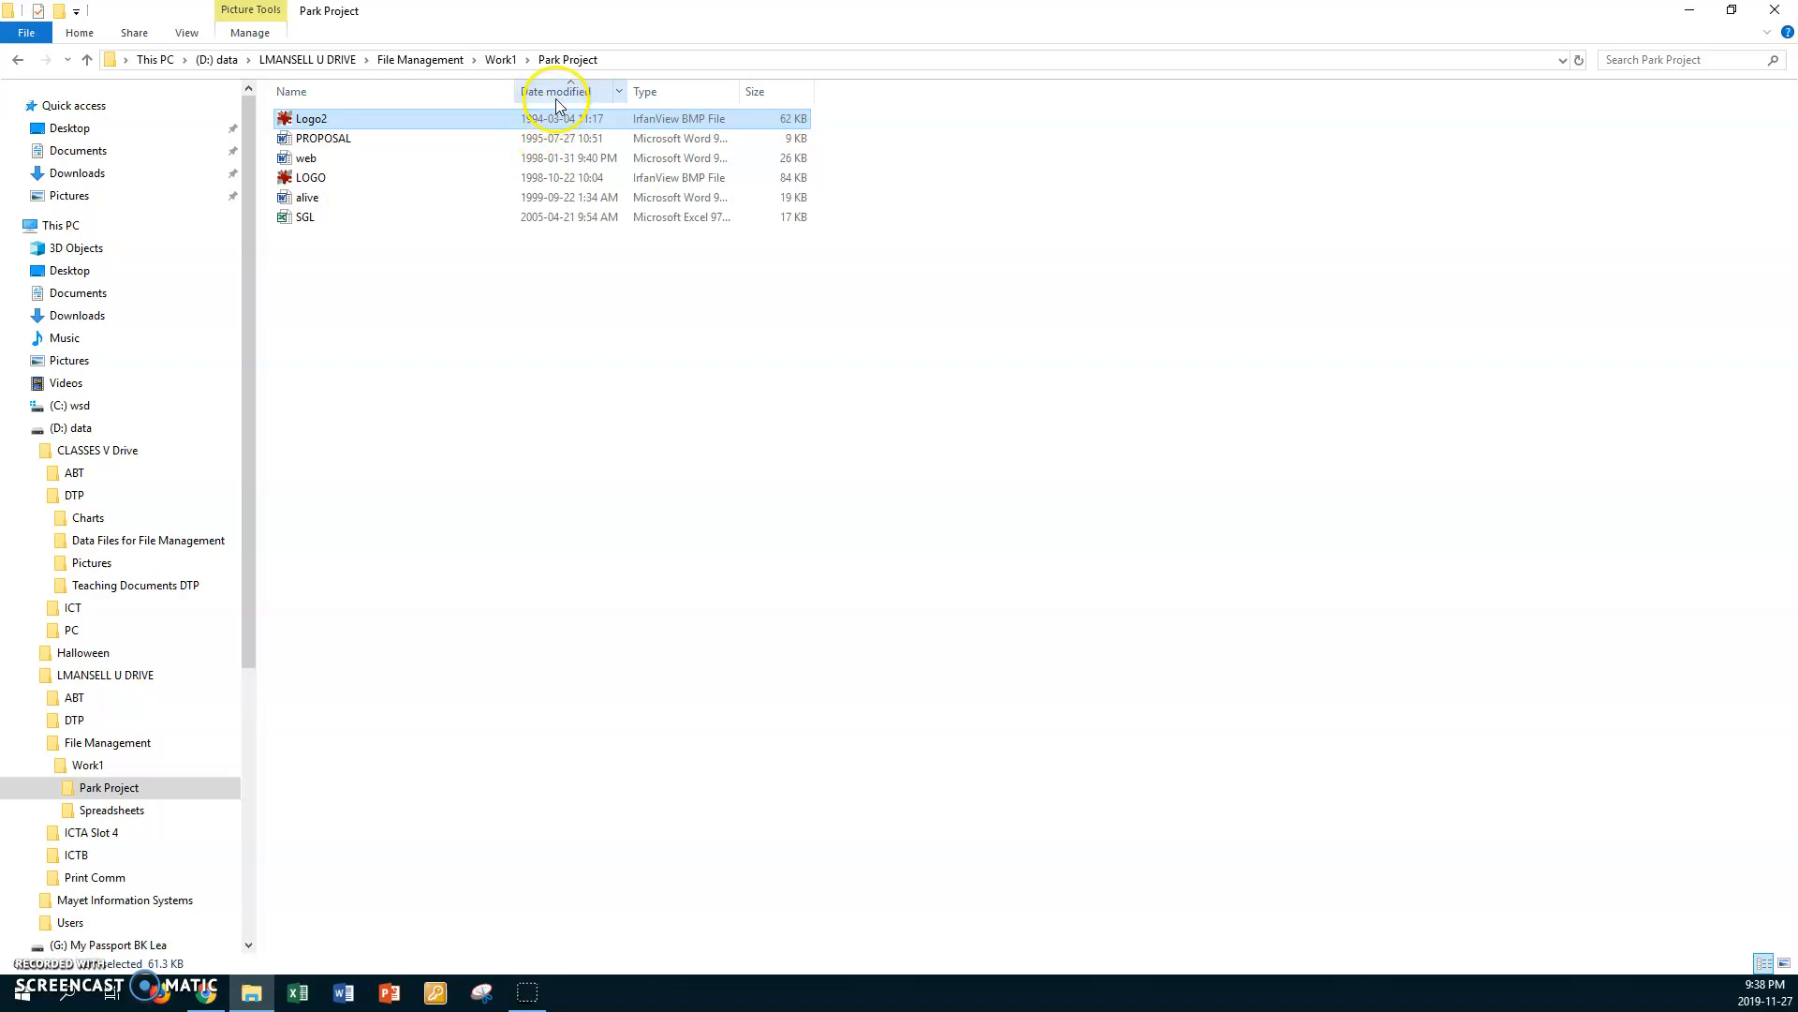
pyautogui.click(558, 91)
pyautogui.click(556, 93)
pyautogui.click(556, 92)
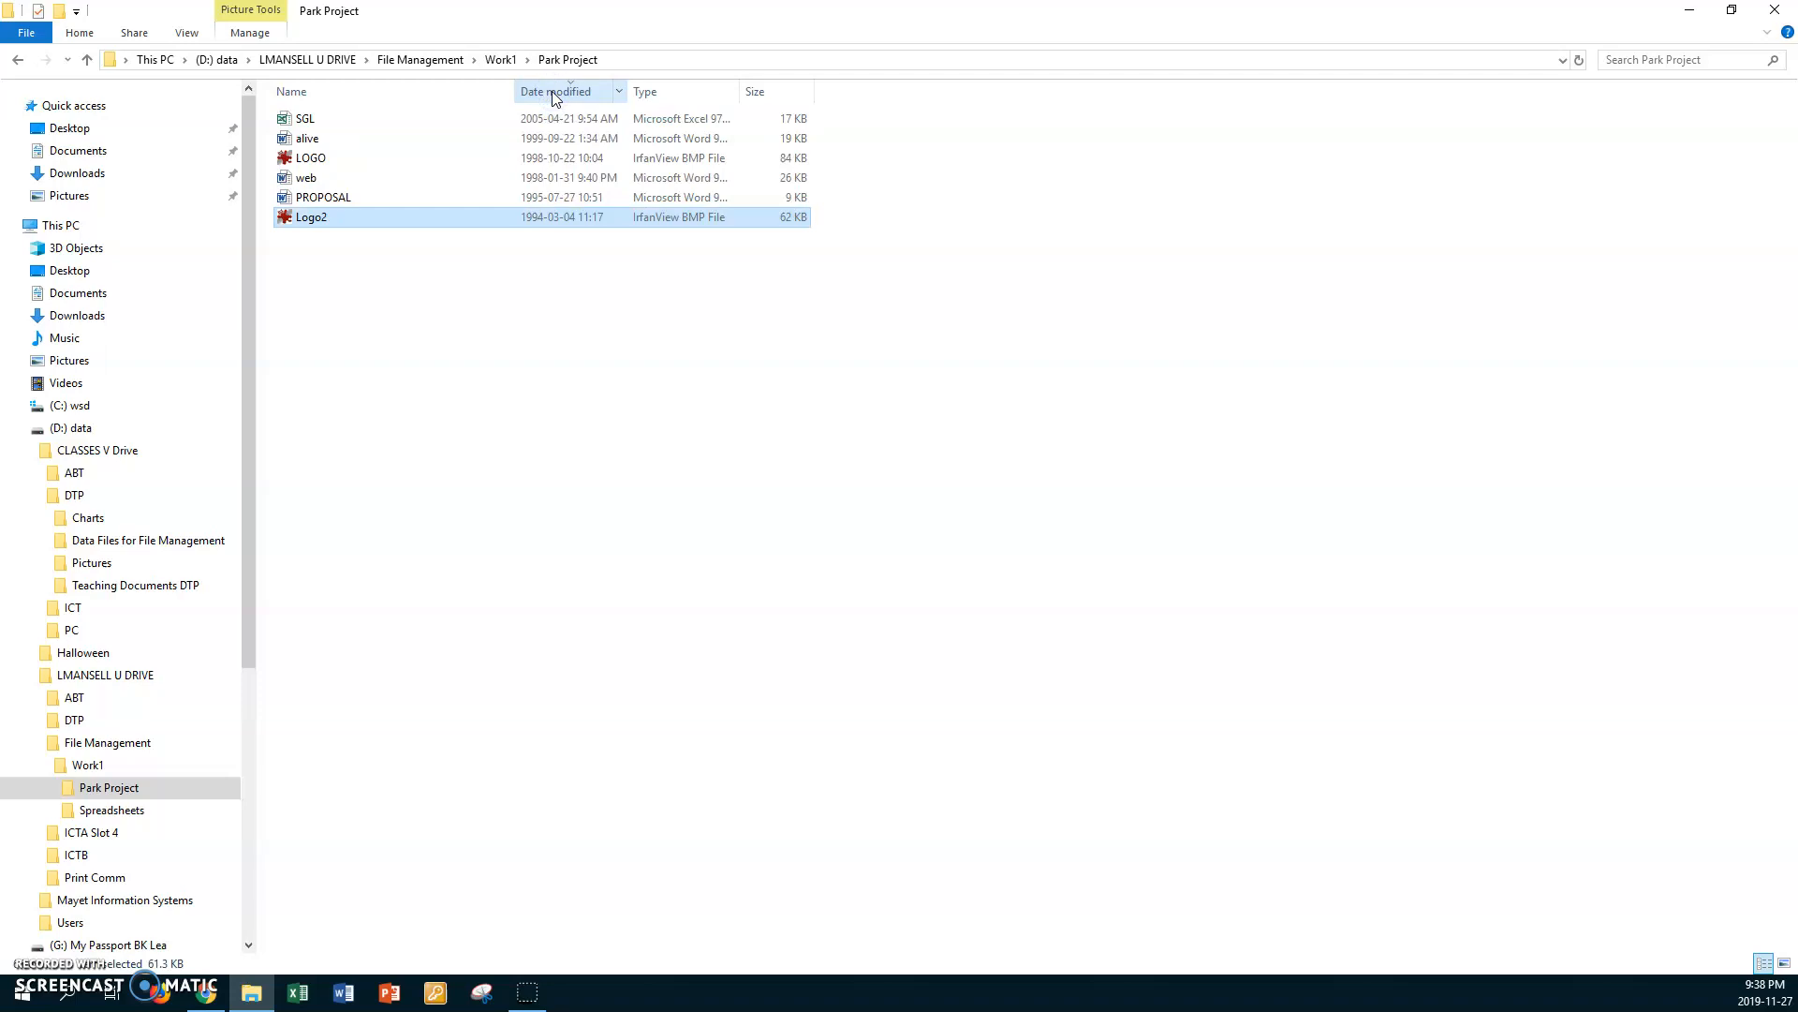
pyautogui.click(557, 93)
pyautogui.click(556, 93)
# Step: Return to the Work1 folder and switch it from List to Details layout
pyautogui.click(502, 60)
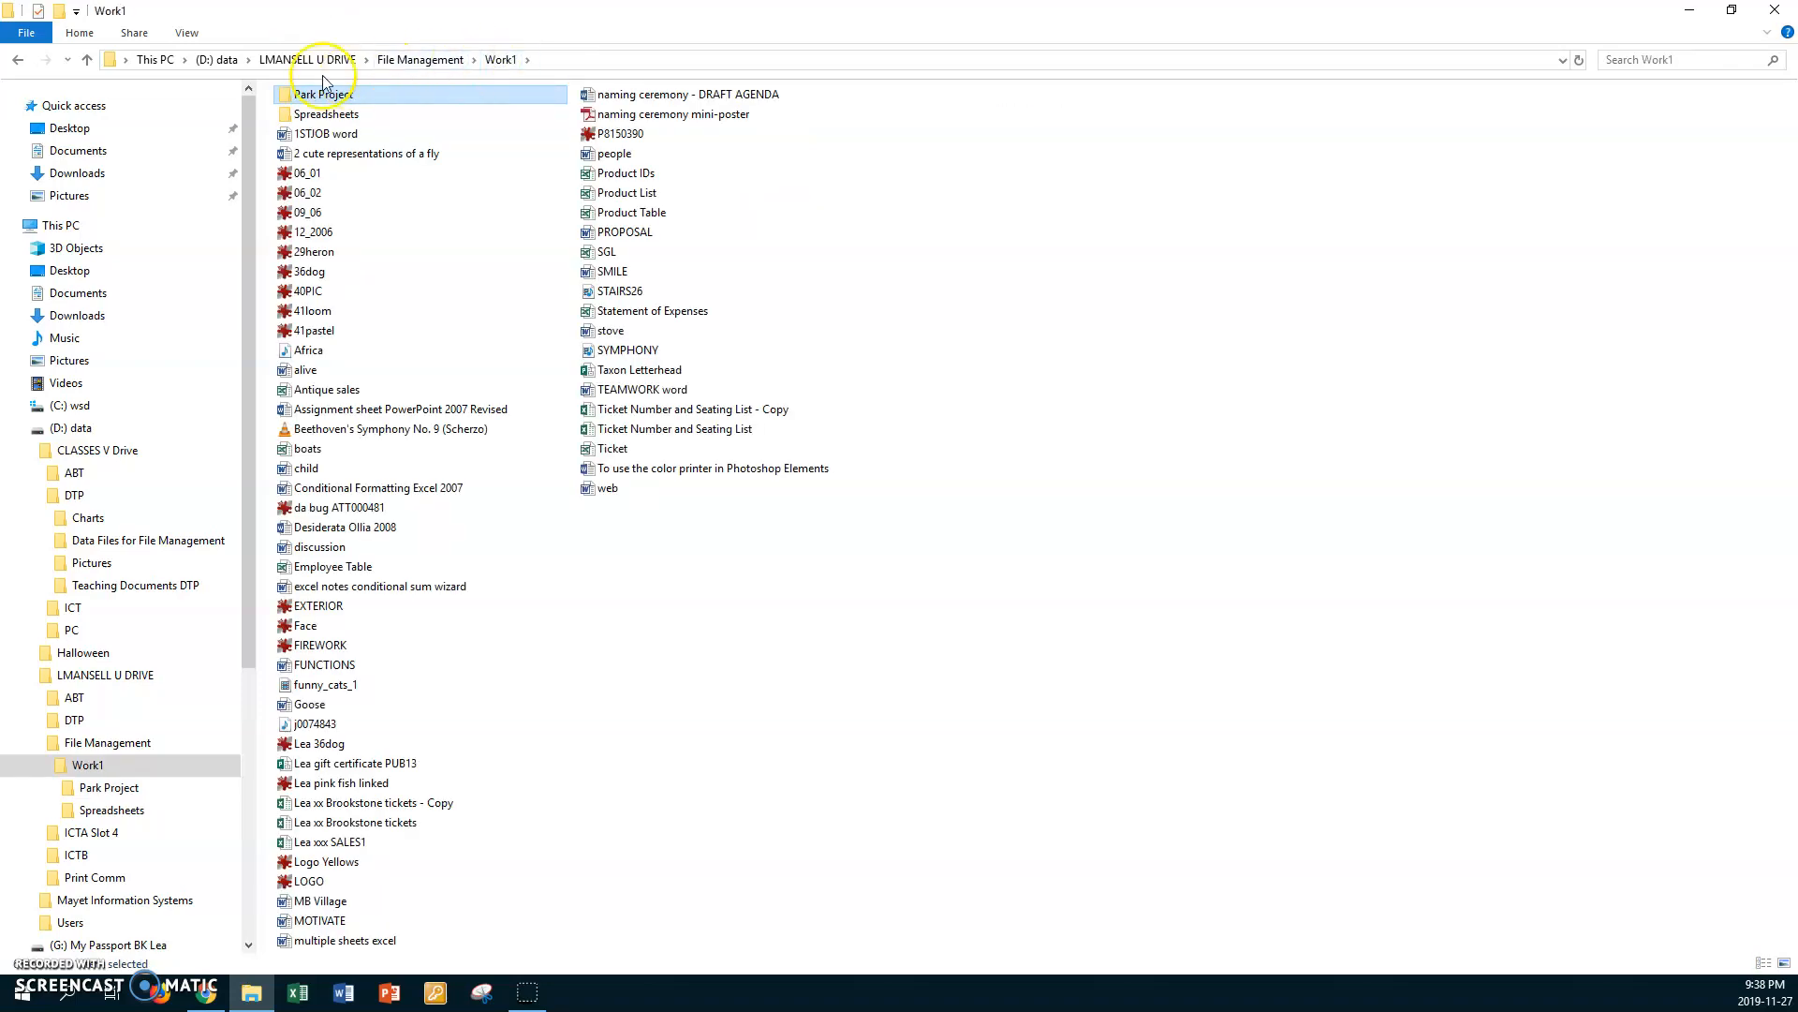
pyautogui.click(188, 33)
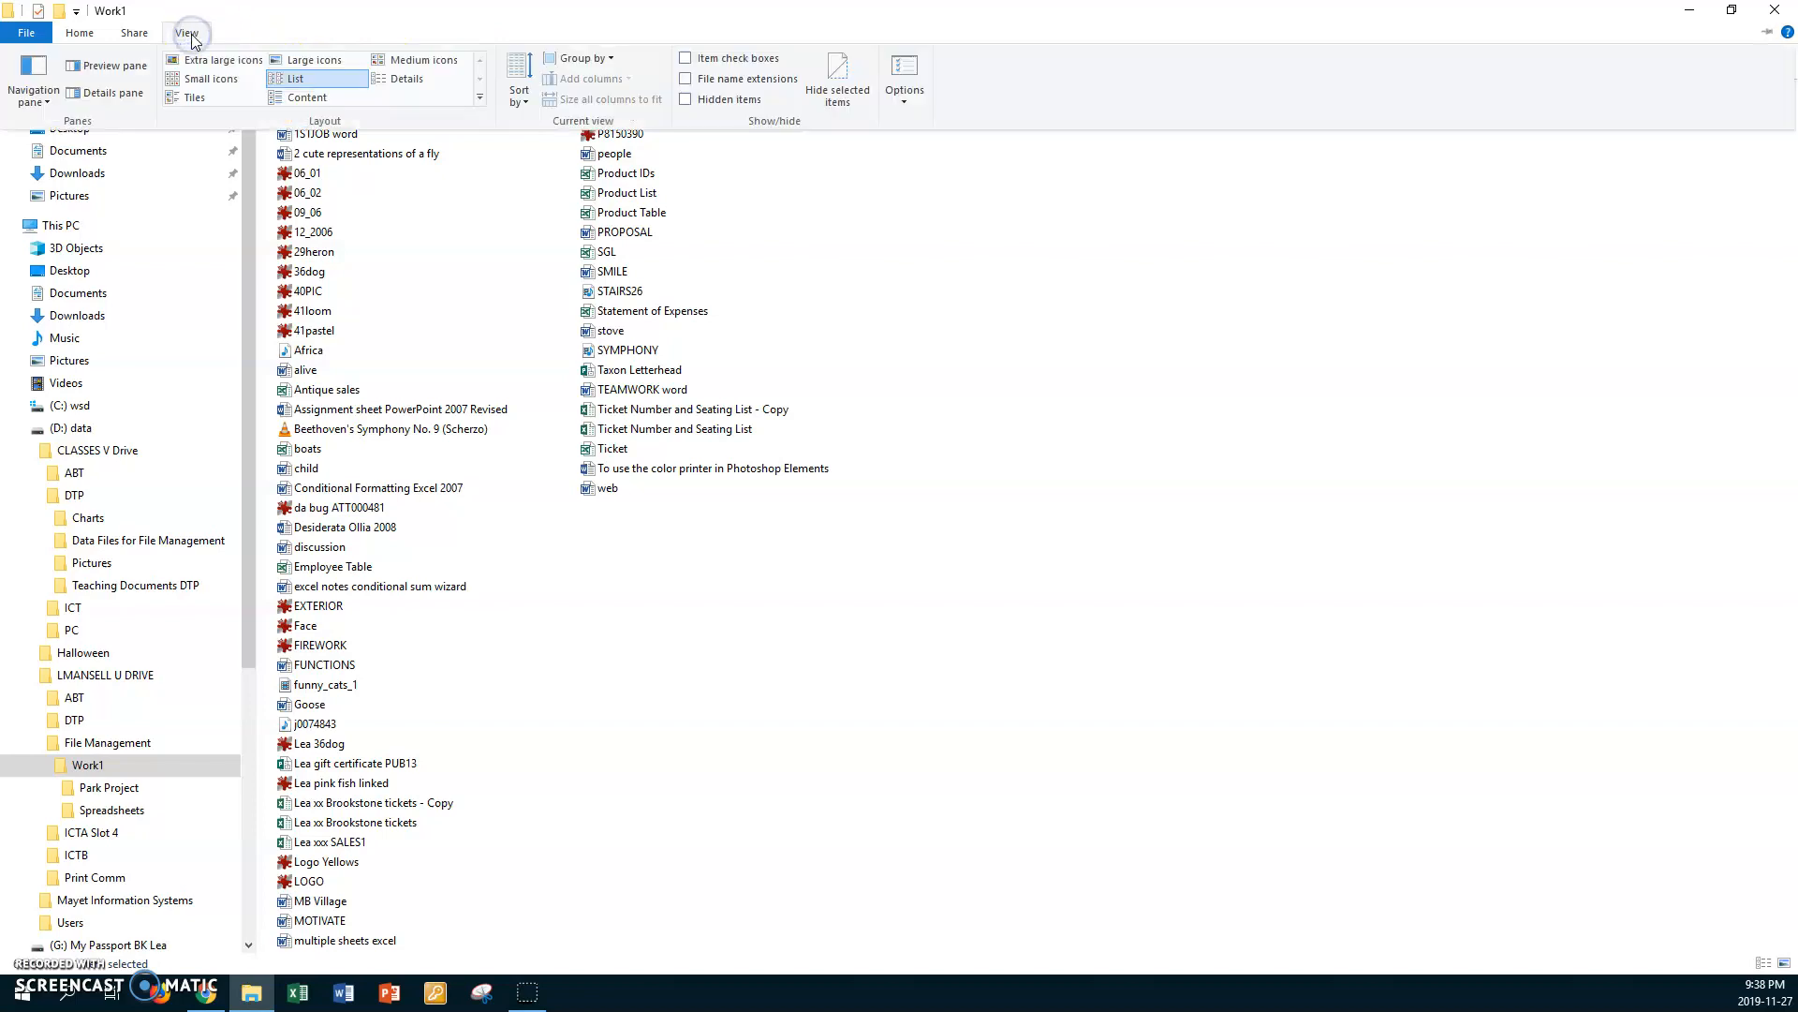
pyautogui.click(405, 81)
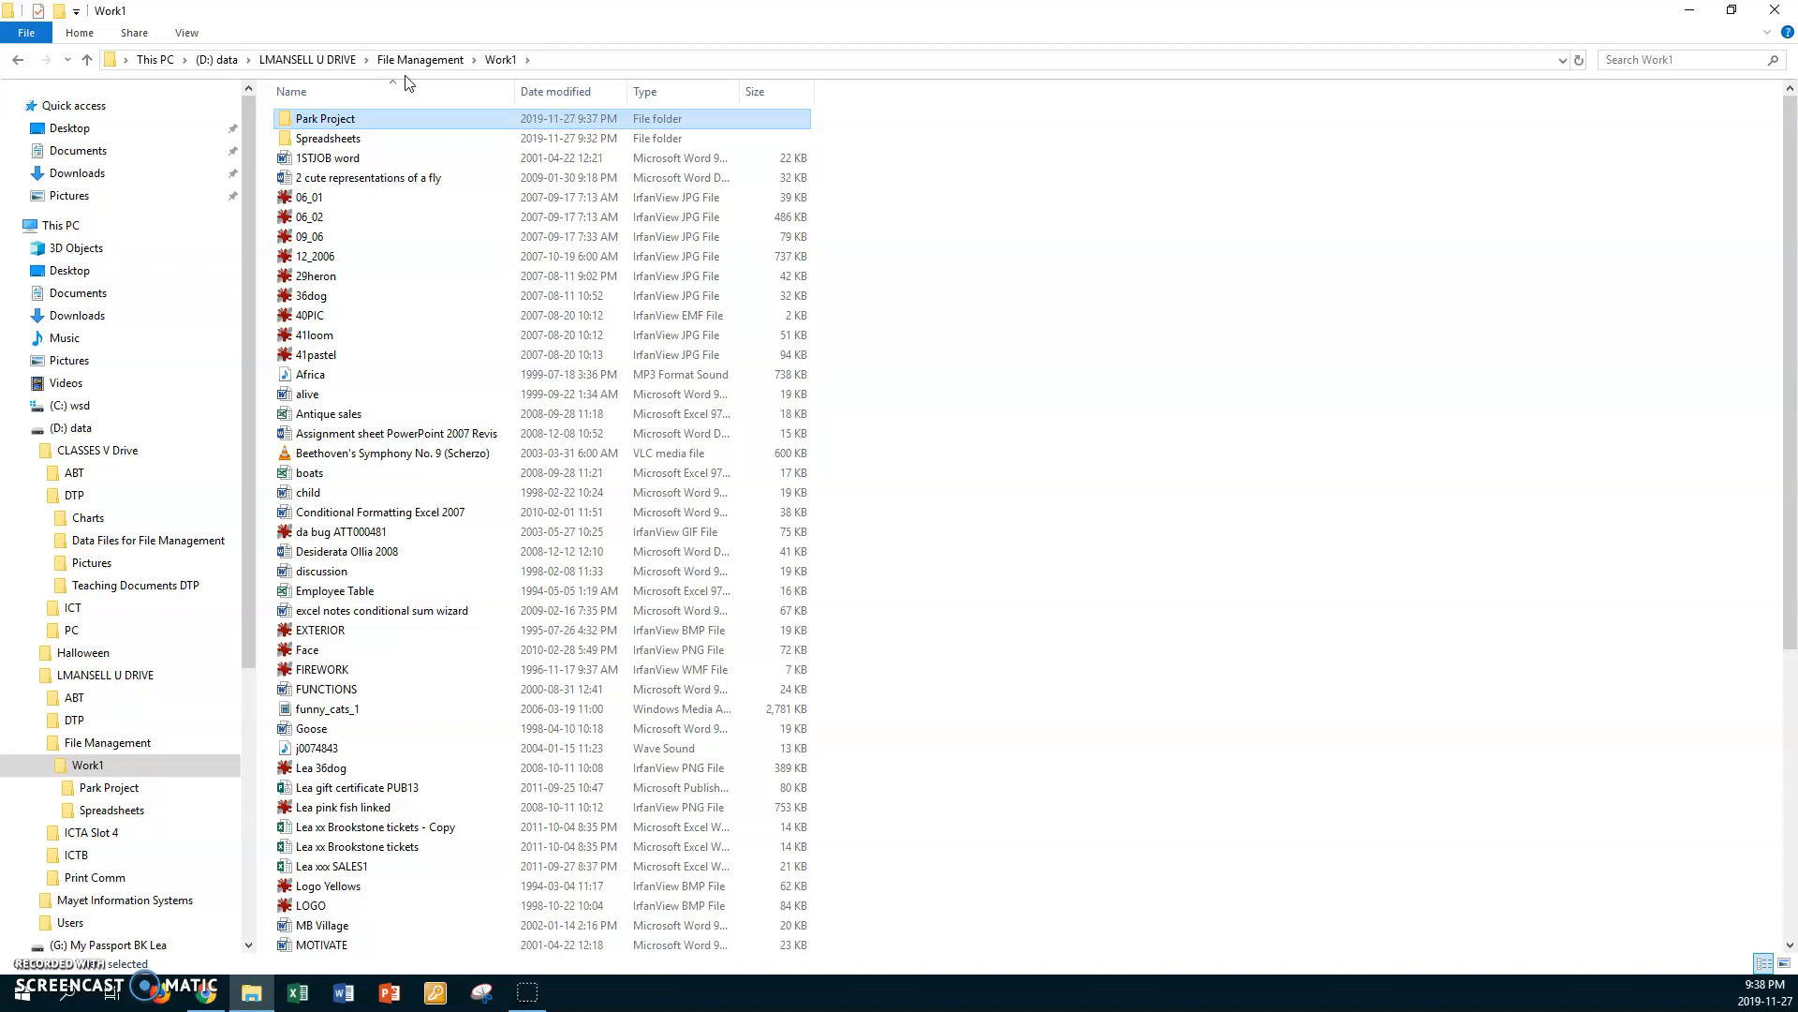
# Step: Widen the Type column of the Work1 file list so the file types can be read more fully
pyautogui.scroll(-6, 398, 454)
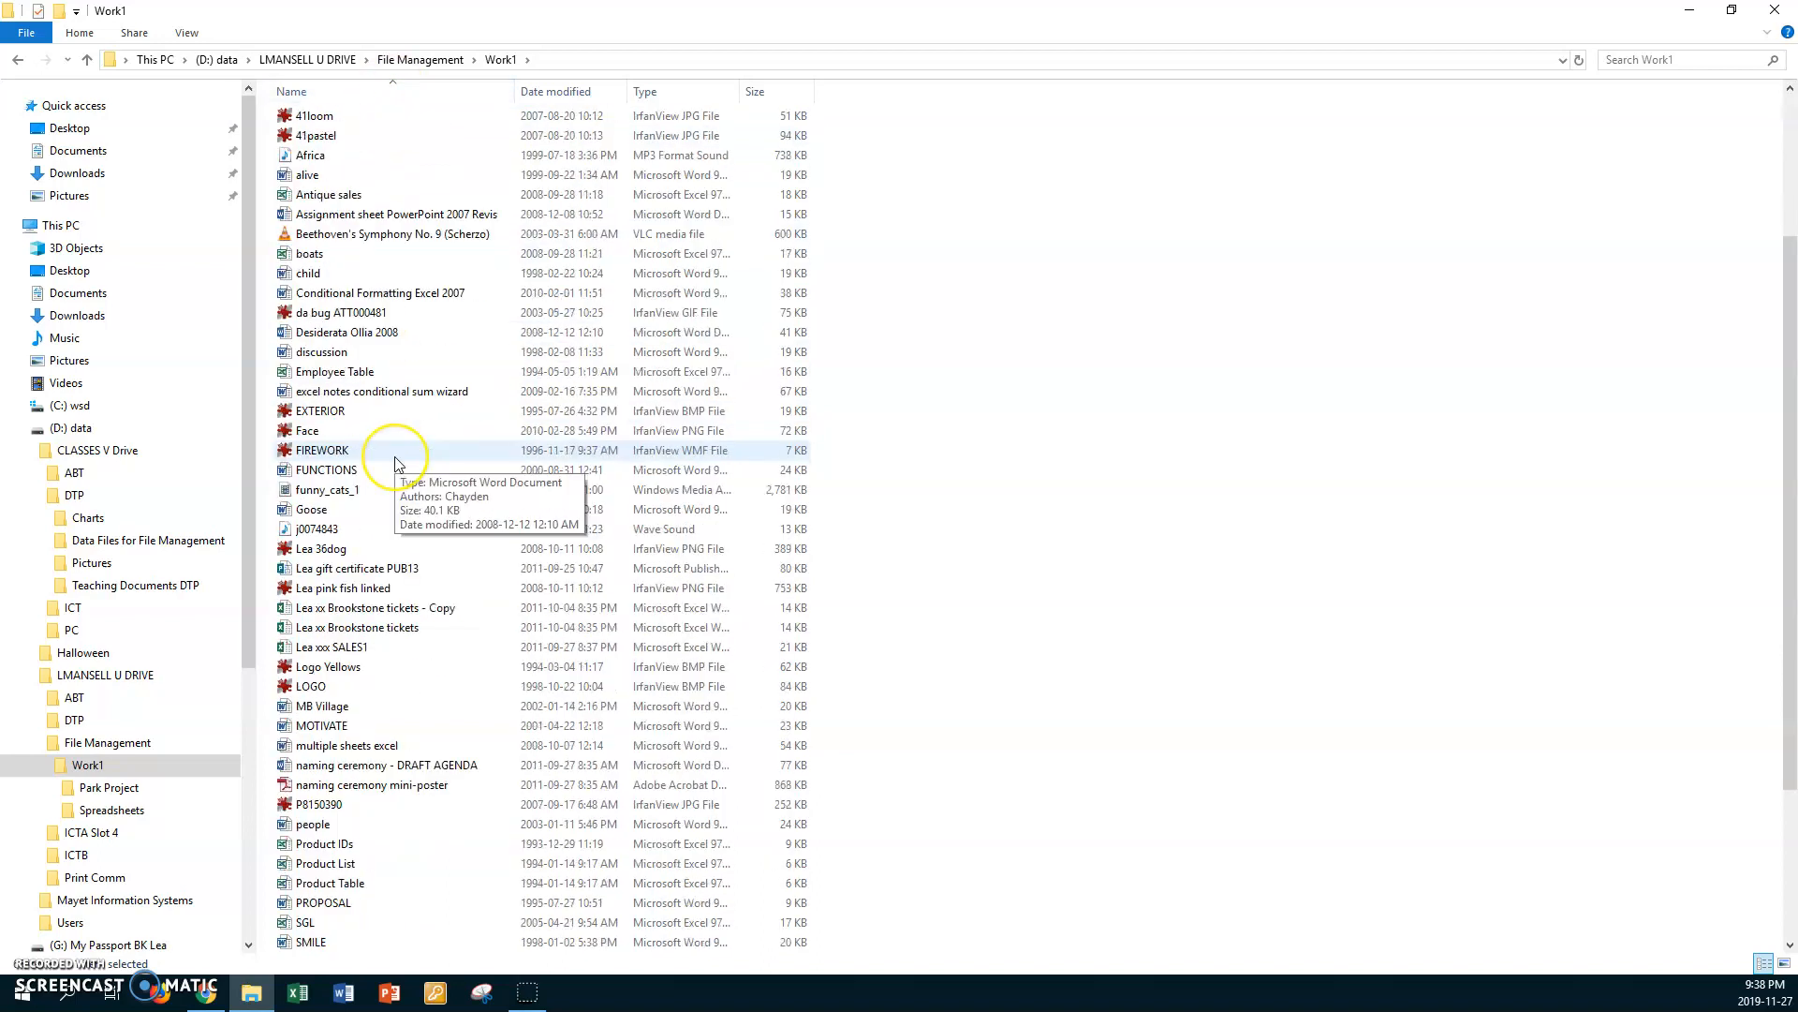
pyautogui.scroll(-1, 396, 462)
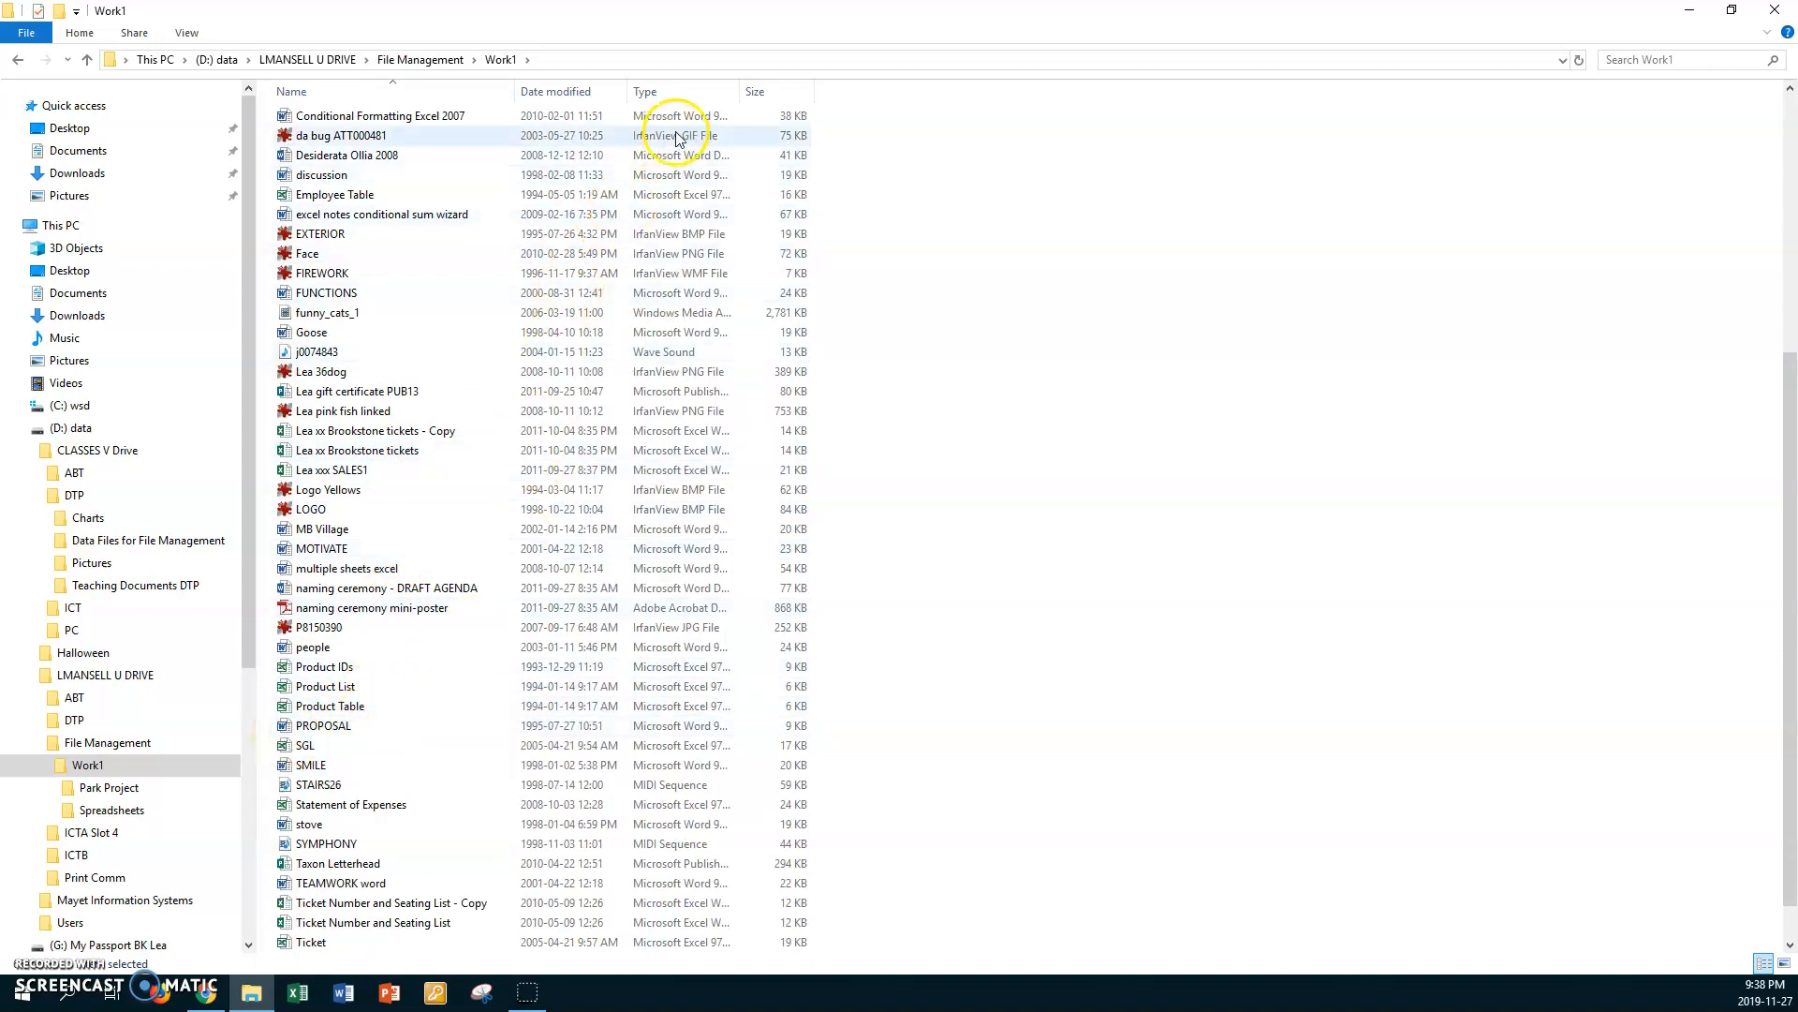
pyautogui.moveTo(739, 91); pyautogui.dragTo(803, 98)
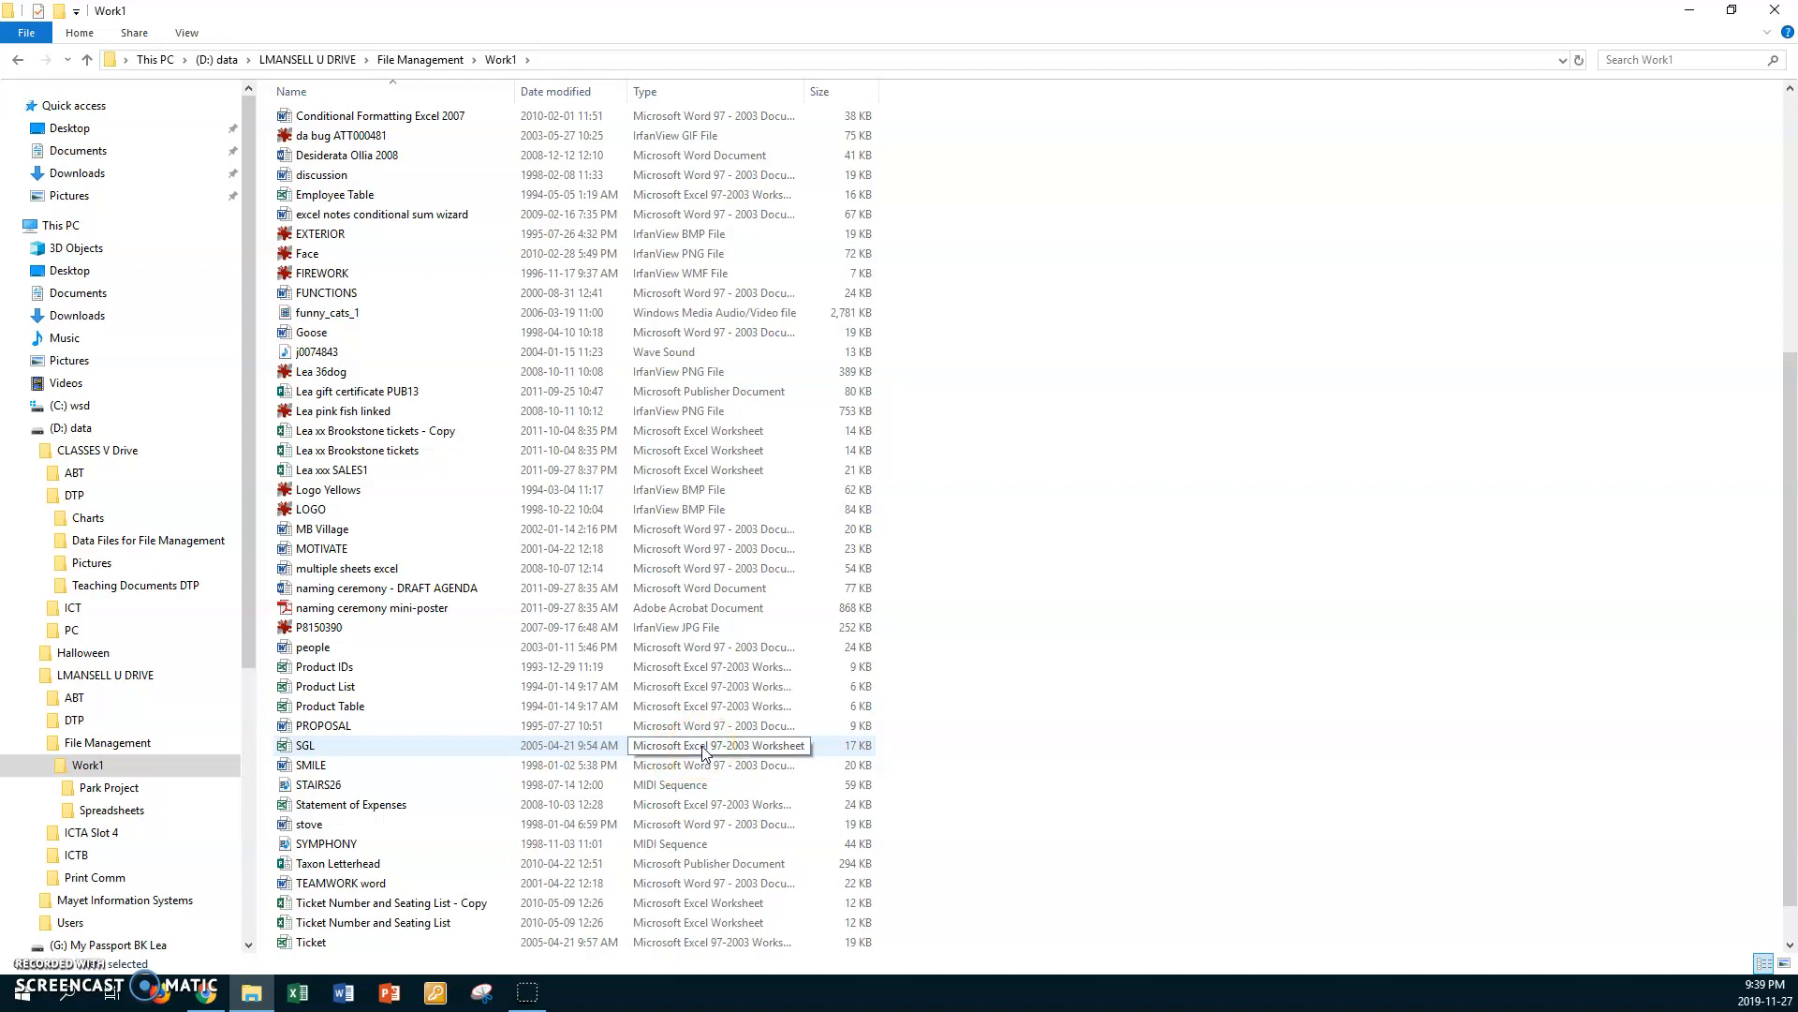
# Step: Sort the Work1 contents by date modified, comparing oldest-first order and ending with newest first
pyautogui.click(558, 94)
pyautogui.click(558, 94)
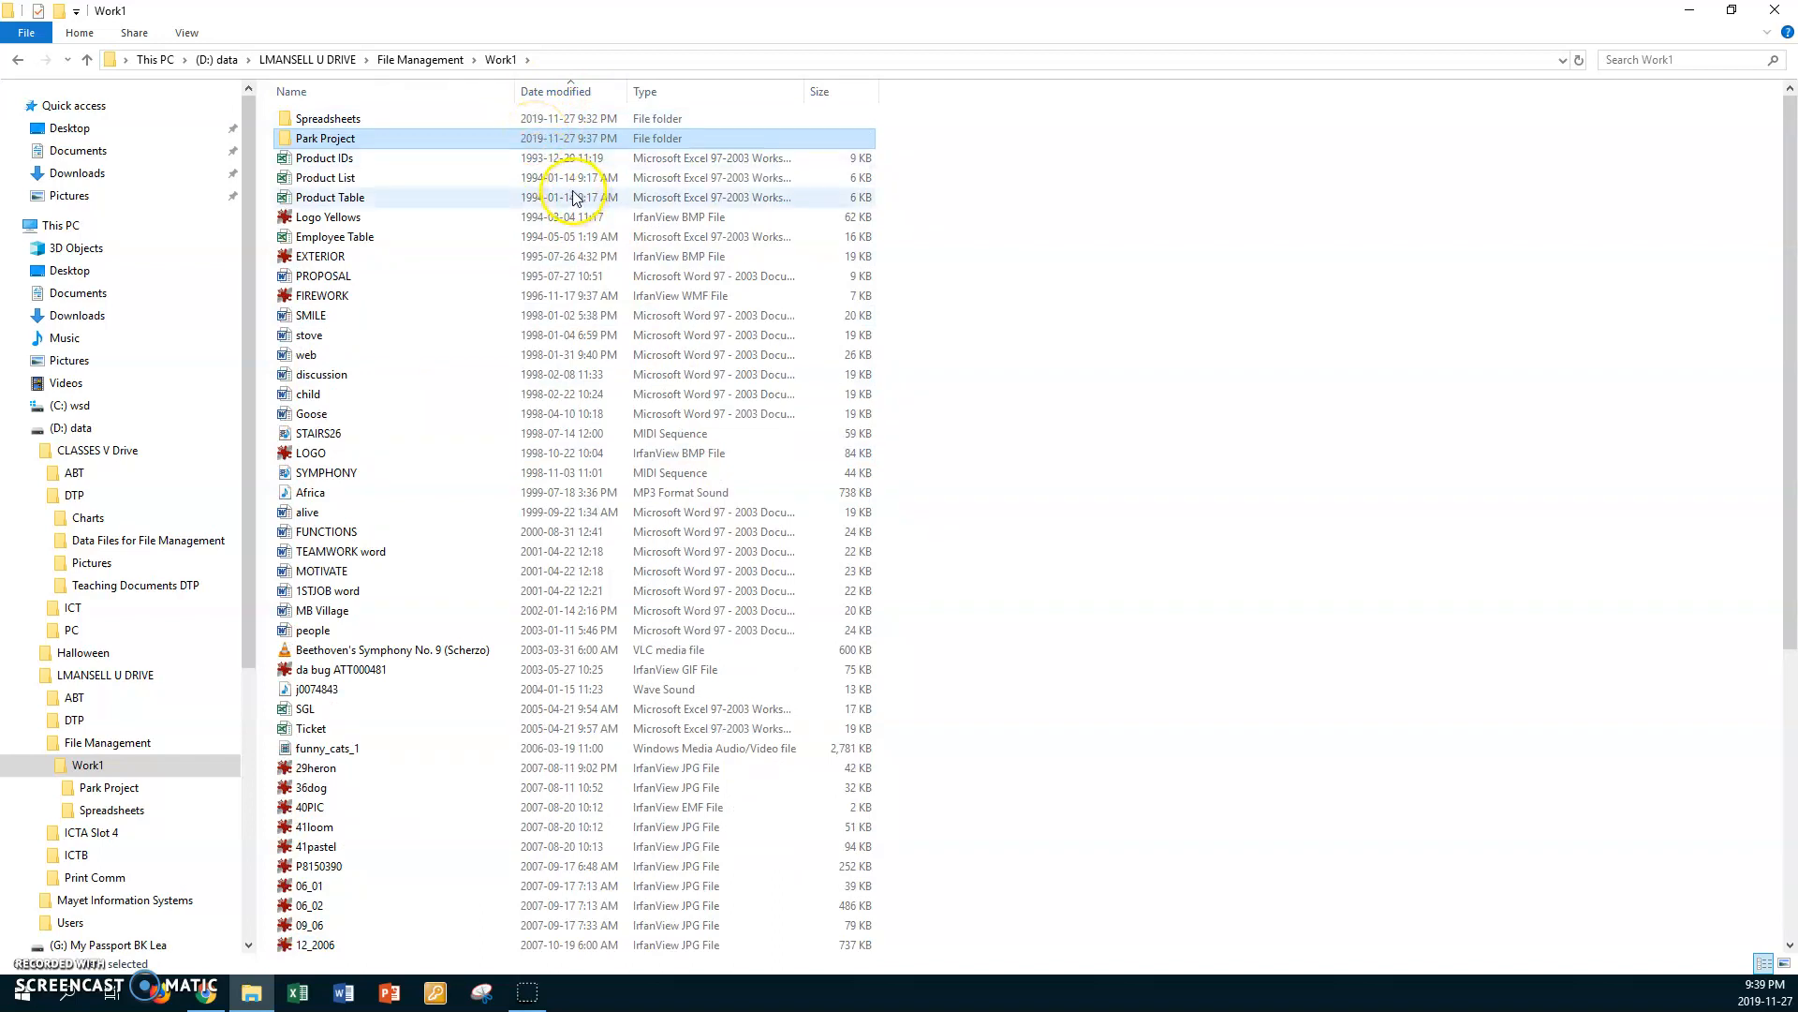
pyautogui.click(553, 91)
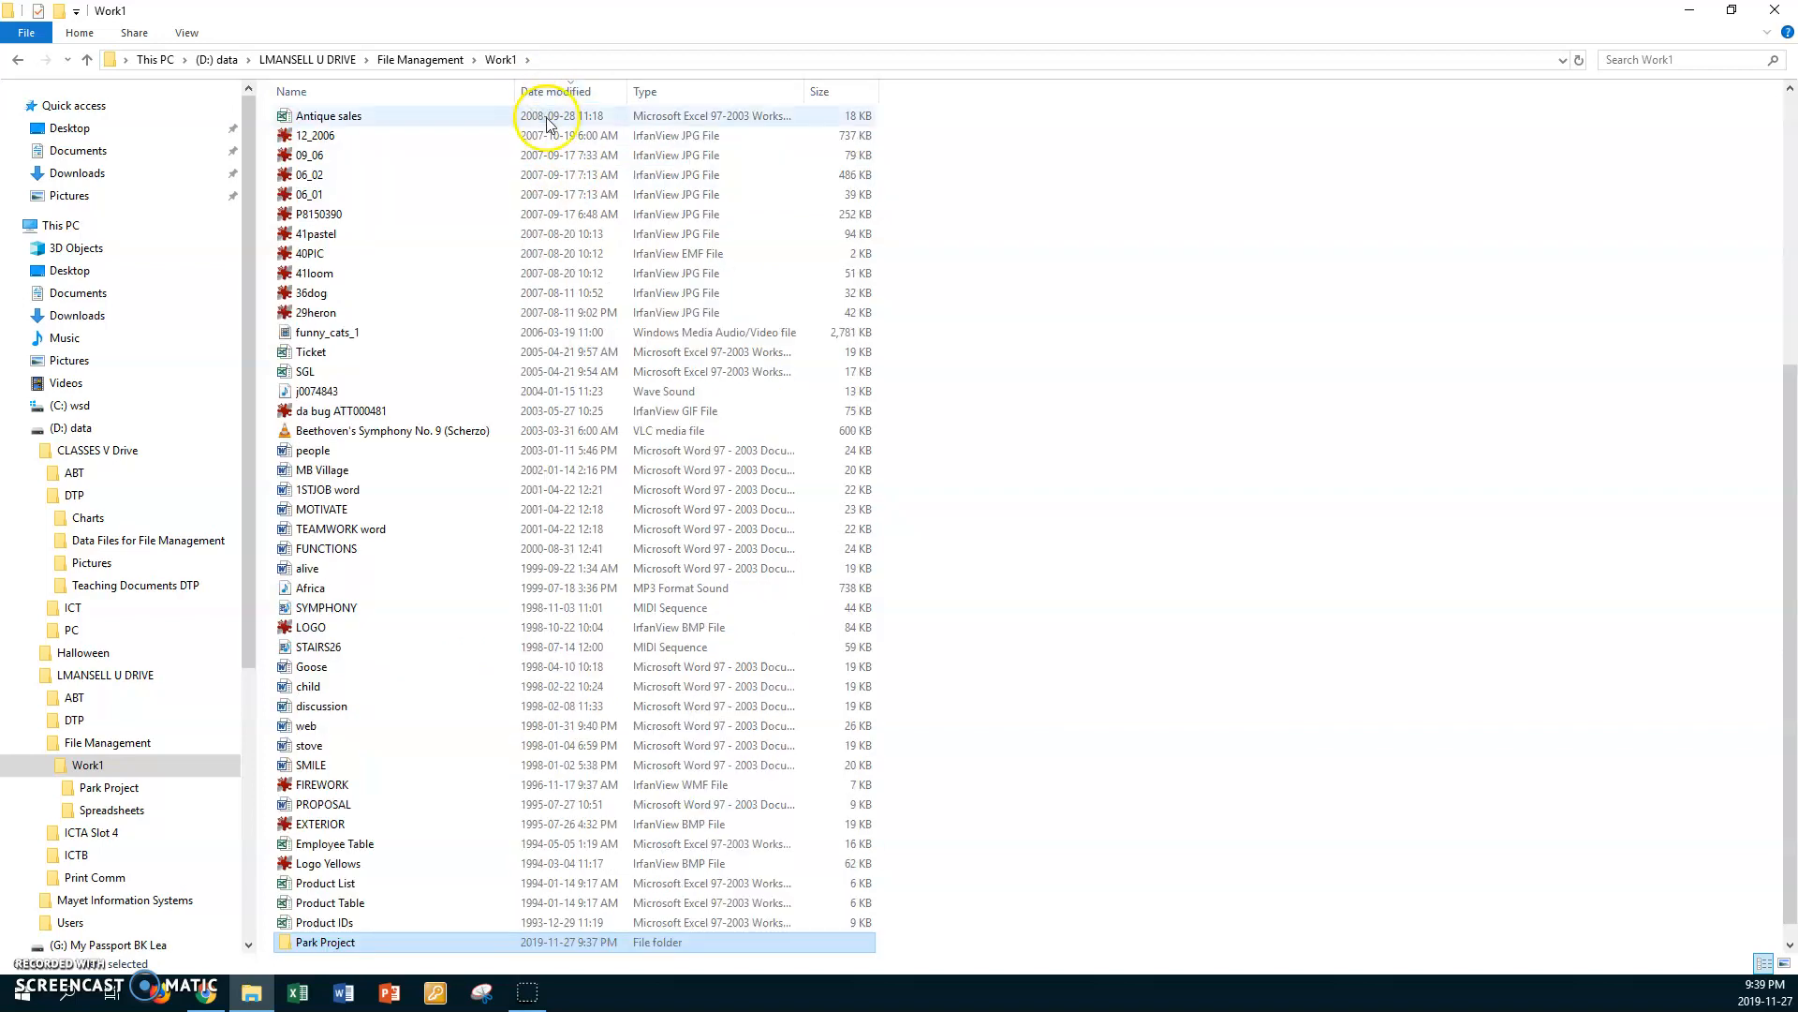